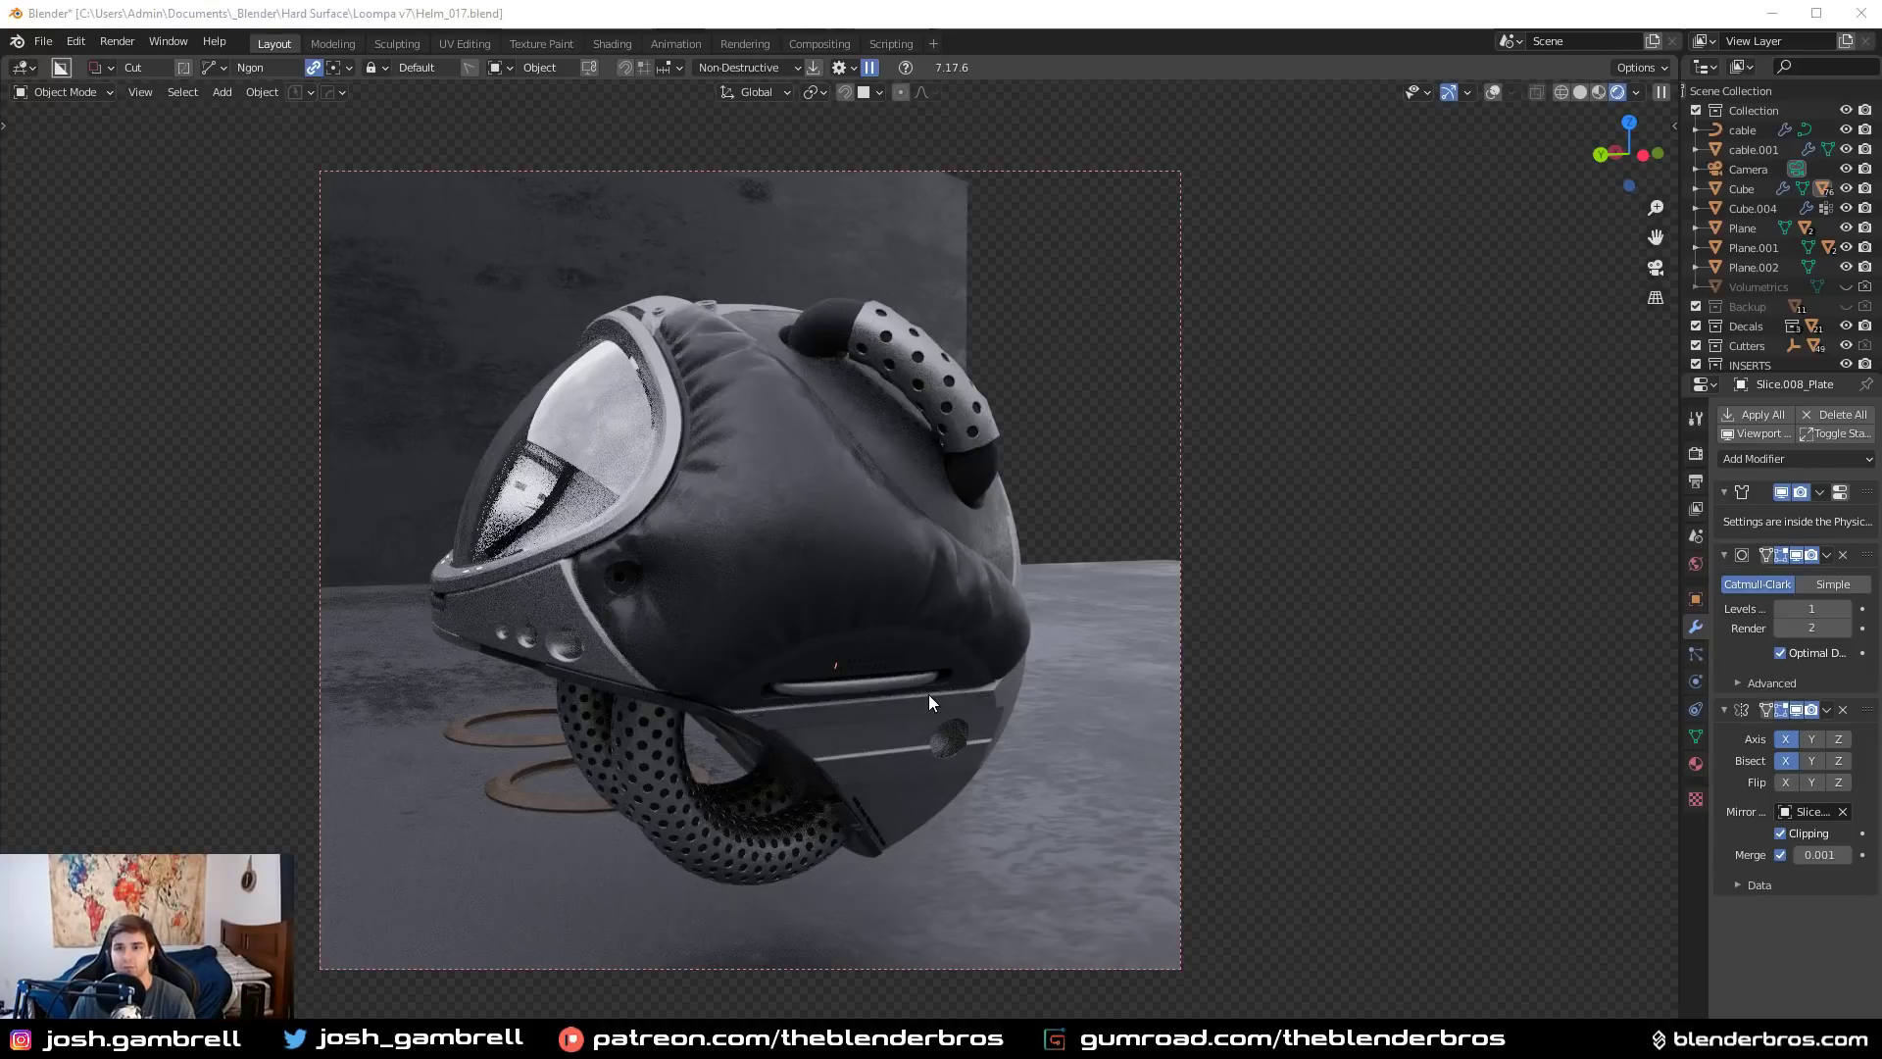
Widen the Outliner and Properties area and save the scene as the next incremental version, Helm_018.blend
{"action": "left_click", "coordinate": [1679, 681]}
{"action": "right_click", "coordinate": [1612, 685]}
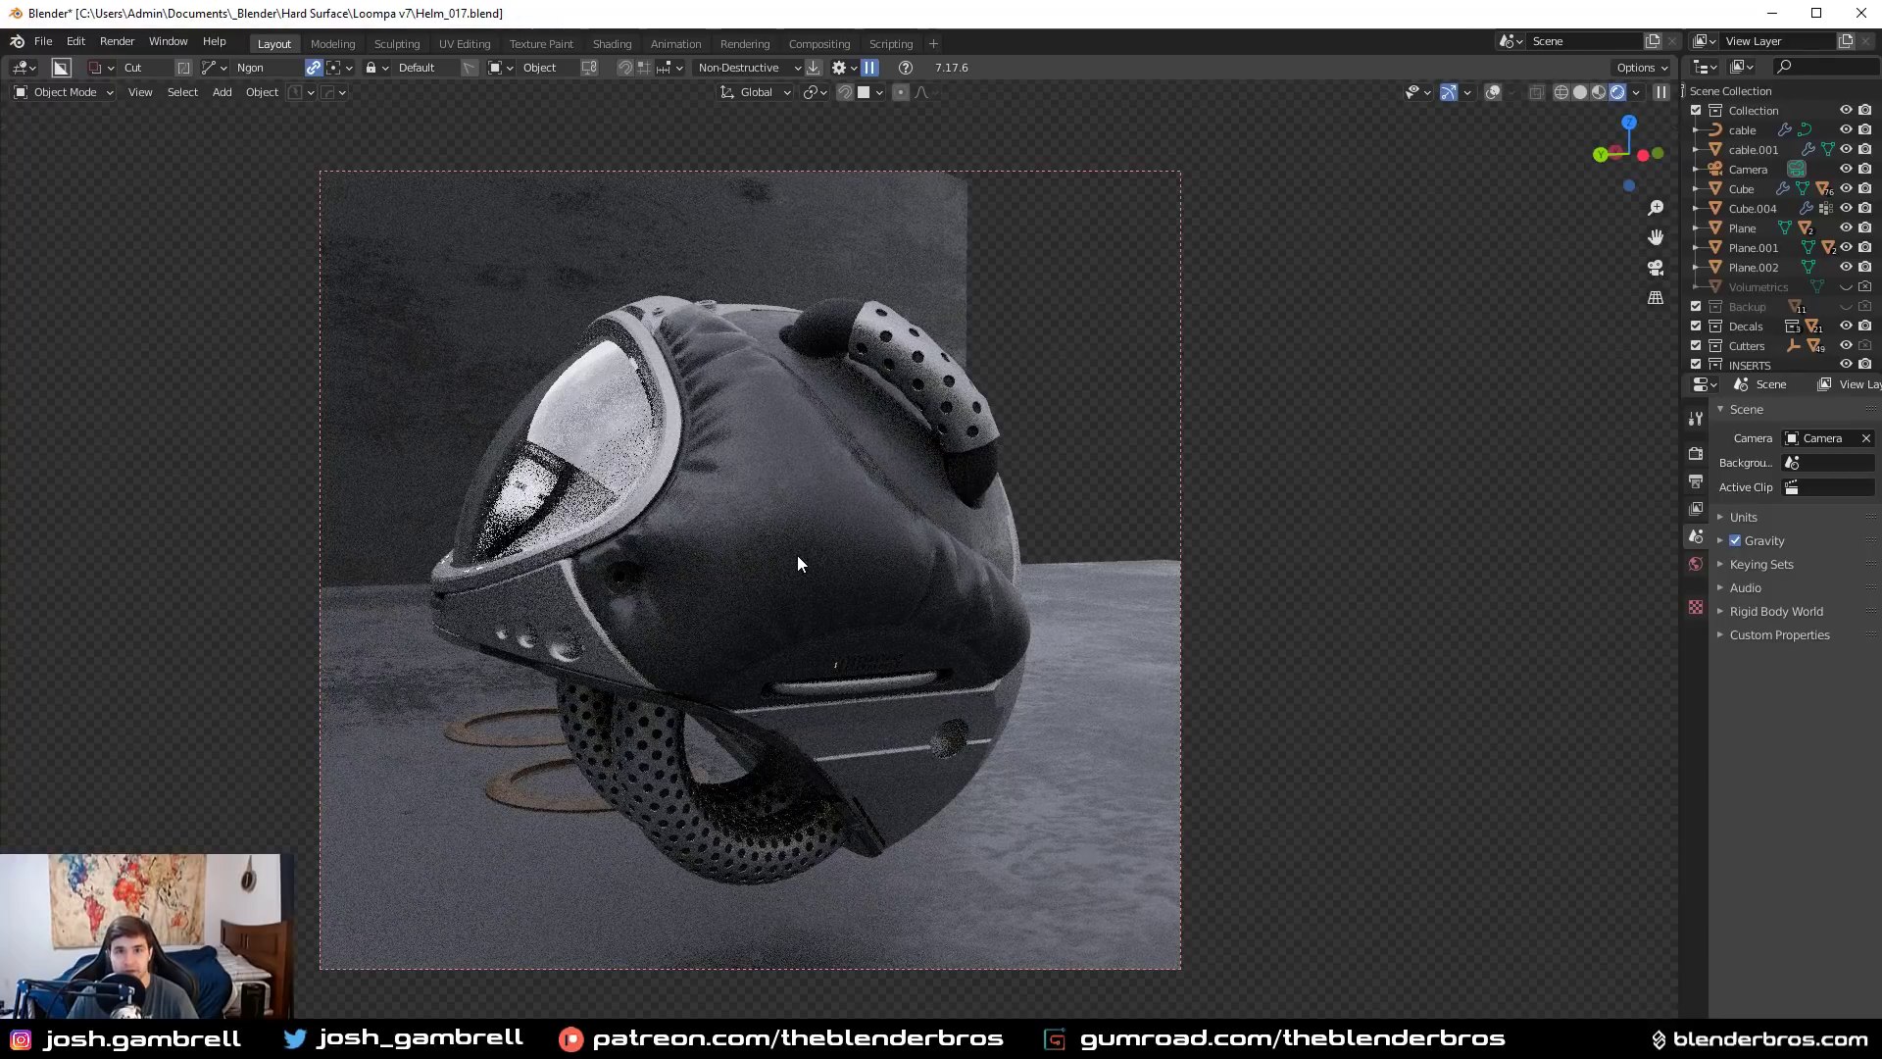
{"action": "left_click_drag", "start_coordinate": [1679, 707], "coordinate": [1613, 707]}
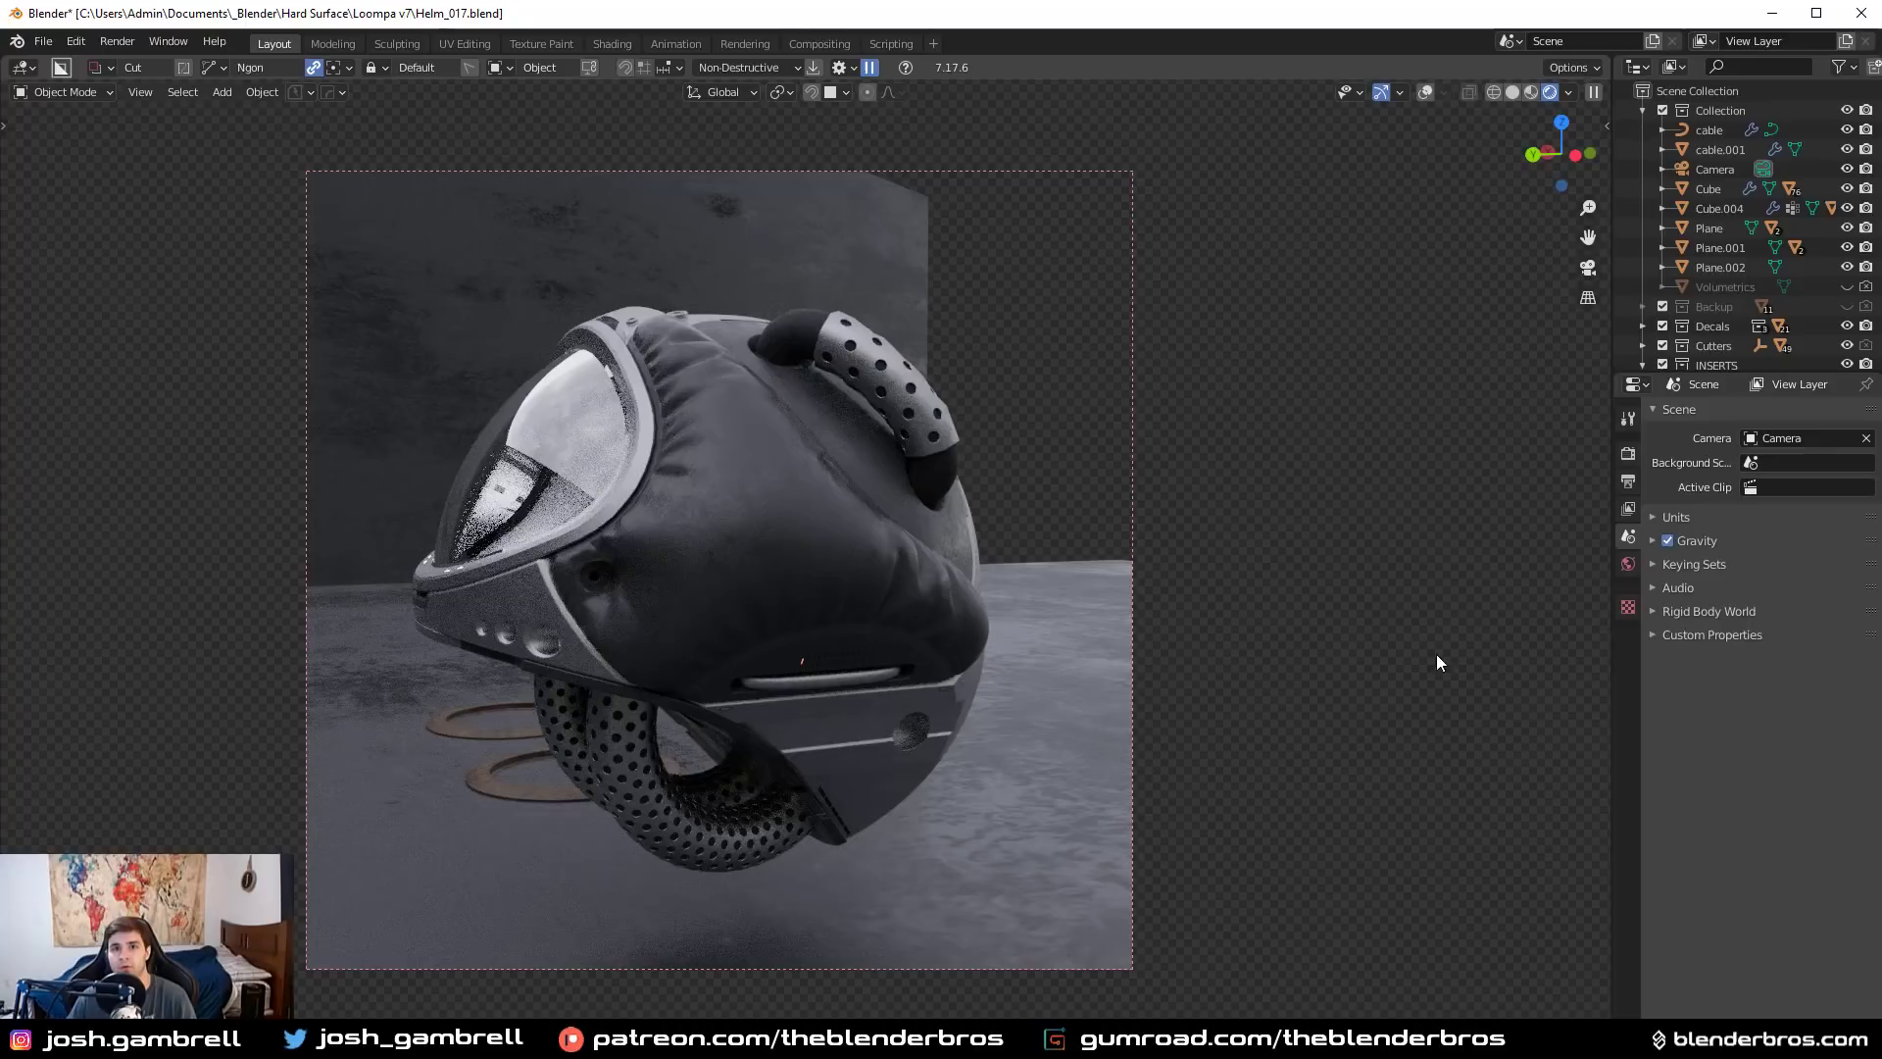
{"action": "key", "text": "ctrl+alt+s"}
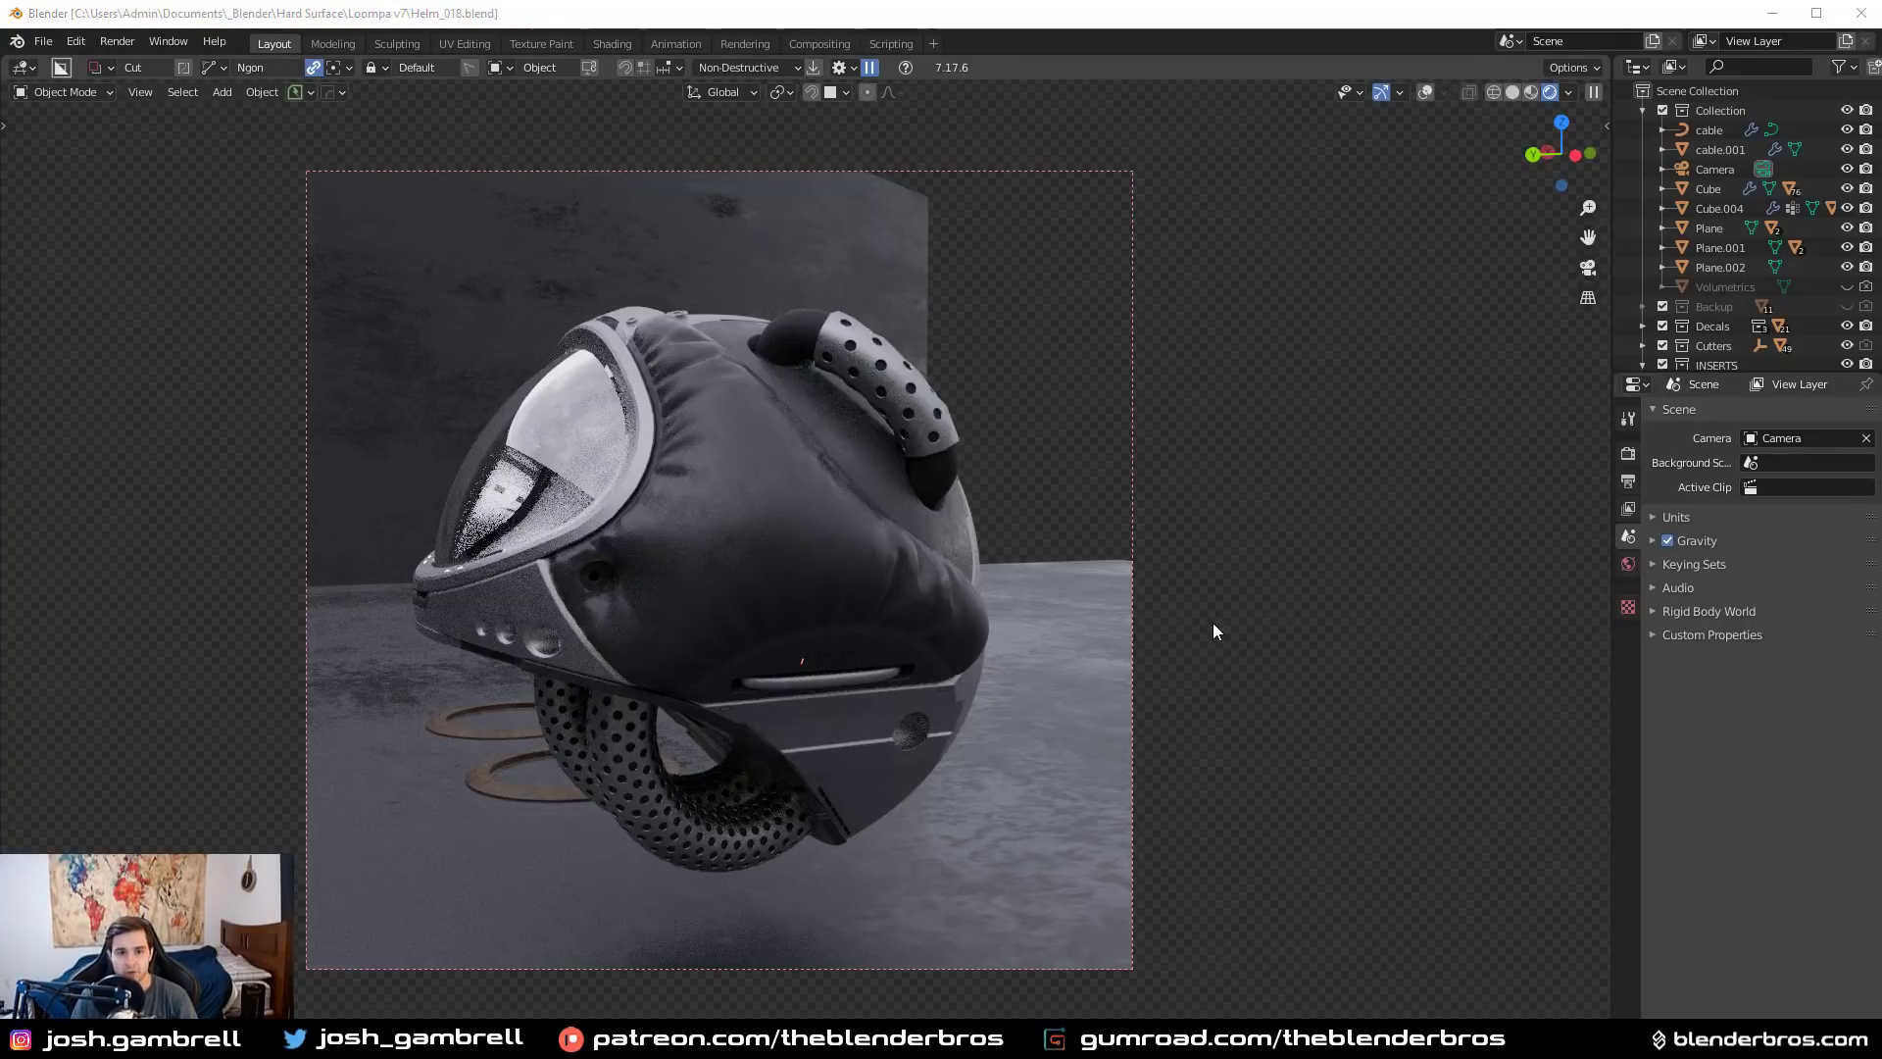
In solid shading, show the viewport overlays and delete the existing puffy cloth plate from the helmet's side
{"action": "middle_click_drag", "start_coordinate": [1239, 593], "coordinate": [1009, 623]}
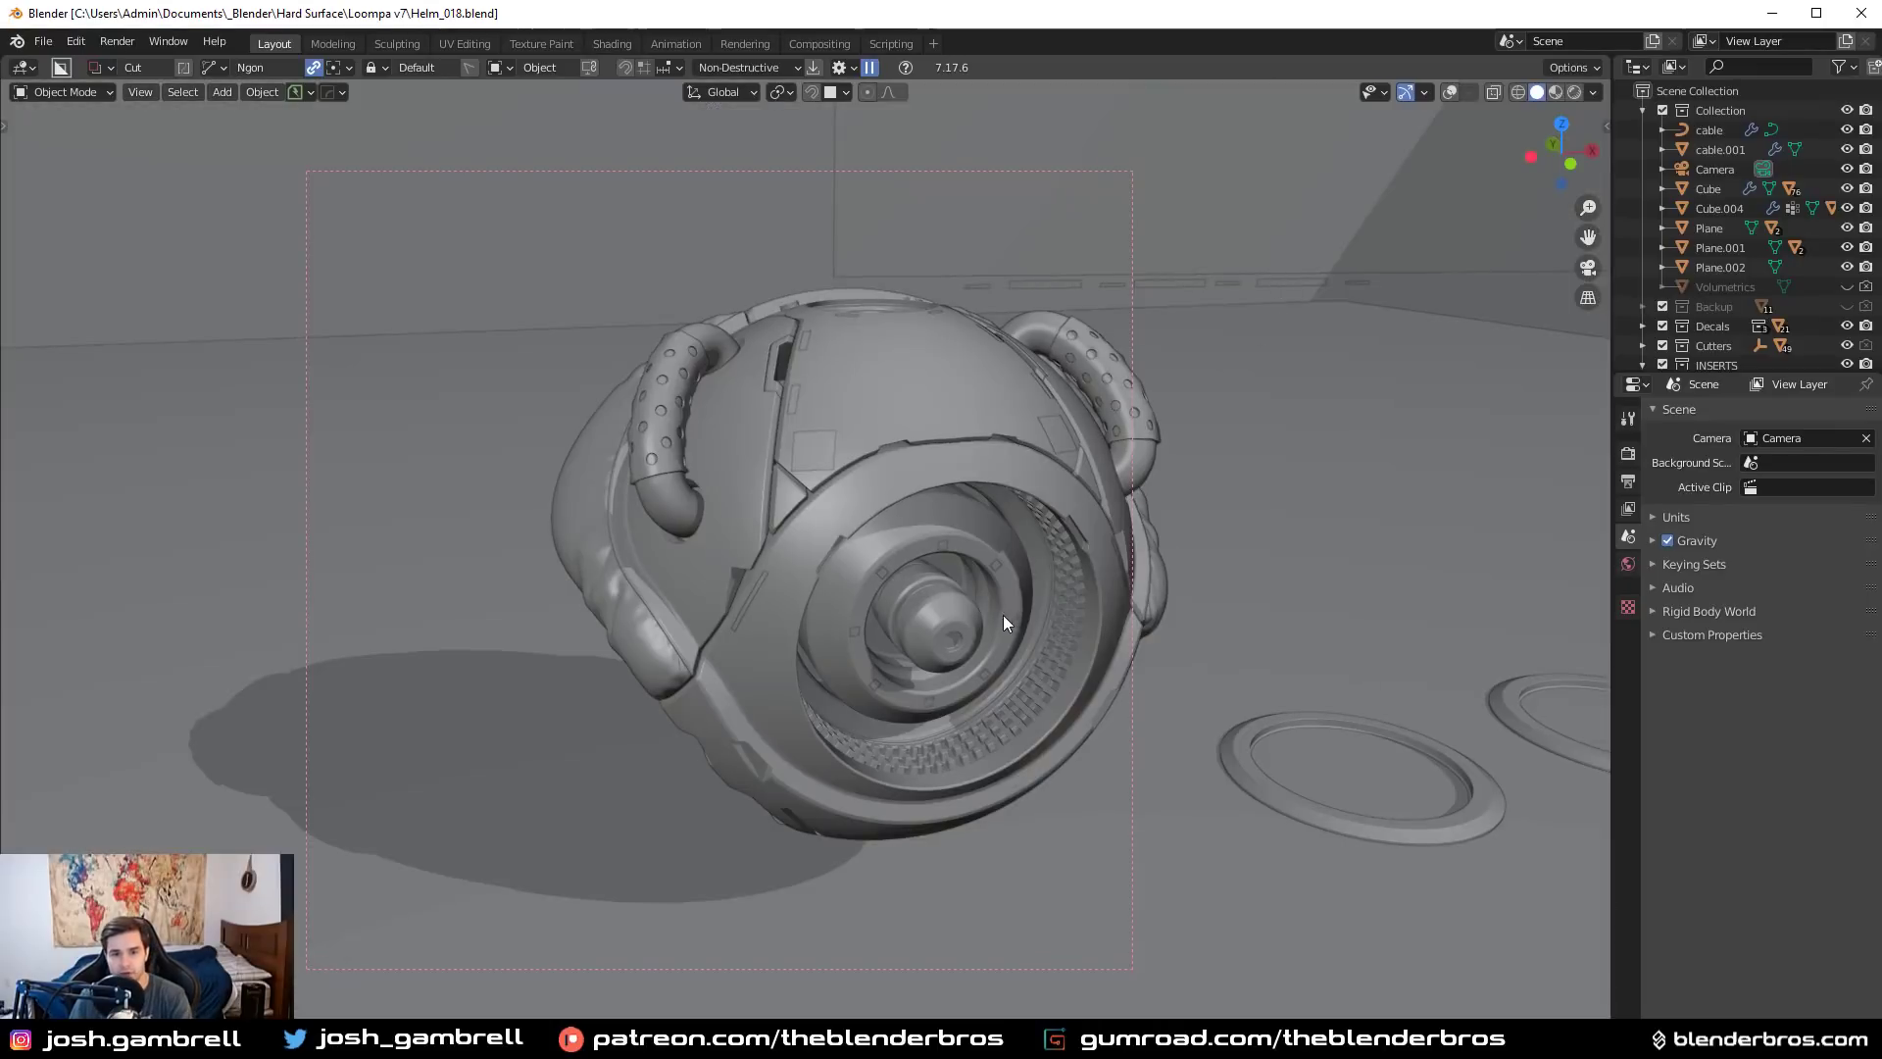
{"action": "mouse_move", "coordinate": [1003, 615]}
{"action": "middle_mouse_down"}
{"action": "mouse_move", "coordinate": [1027, 574]}
{"action": "mouse_move", "coordinate": [973, 573]}
{"action": "mouse_move", "coordinate": [1025, 533]}
{"action": "mouse_move", "coordinate": [806, 557]}
{"action": "mouse_move", "coordinate": [778, 579]}
{"action": "mouse_move", "coordinate": [899, 572]}
{"action": "mouse_move", "coordinate": [832, 559]}
{"action": "mouse_move", "coordinate": [586, 629]}
{"action": "mouse_move", "coordinate": [637, 610]}
{"action": "middle_mouse_up"}
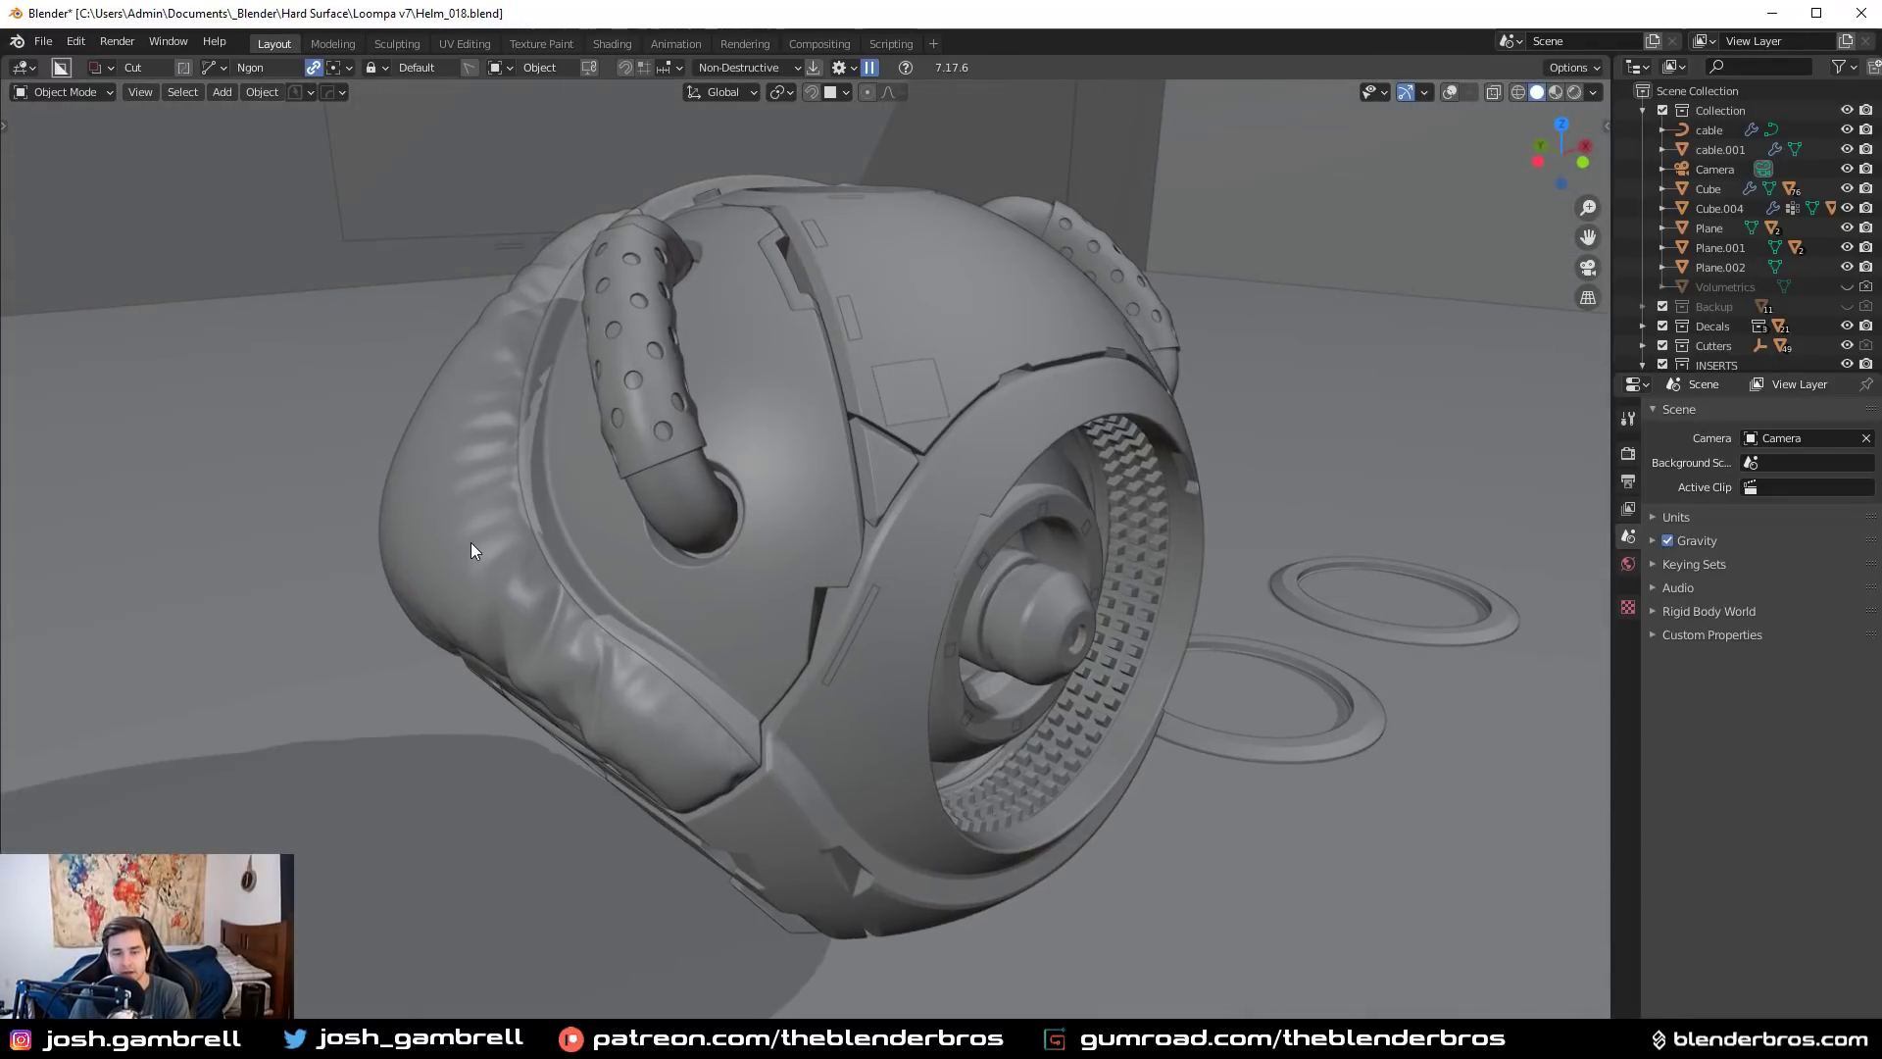
{"action": "scroll", "coordinate": [470, 543], "scroll_direction": "down", "scroll_amount": 5}
{"action": "middle_click_drag", "start_coordinate": [566, 533], "coordinate": [649, 507]}
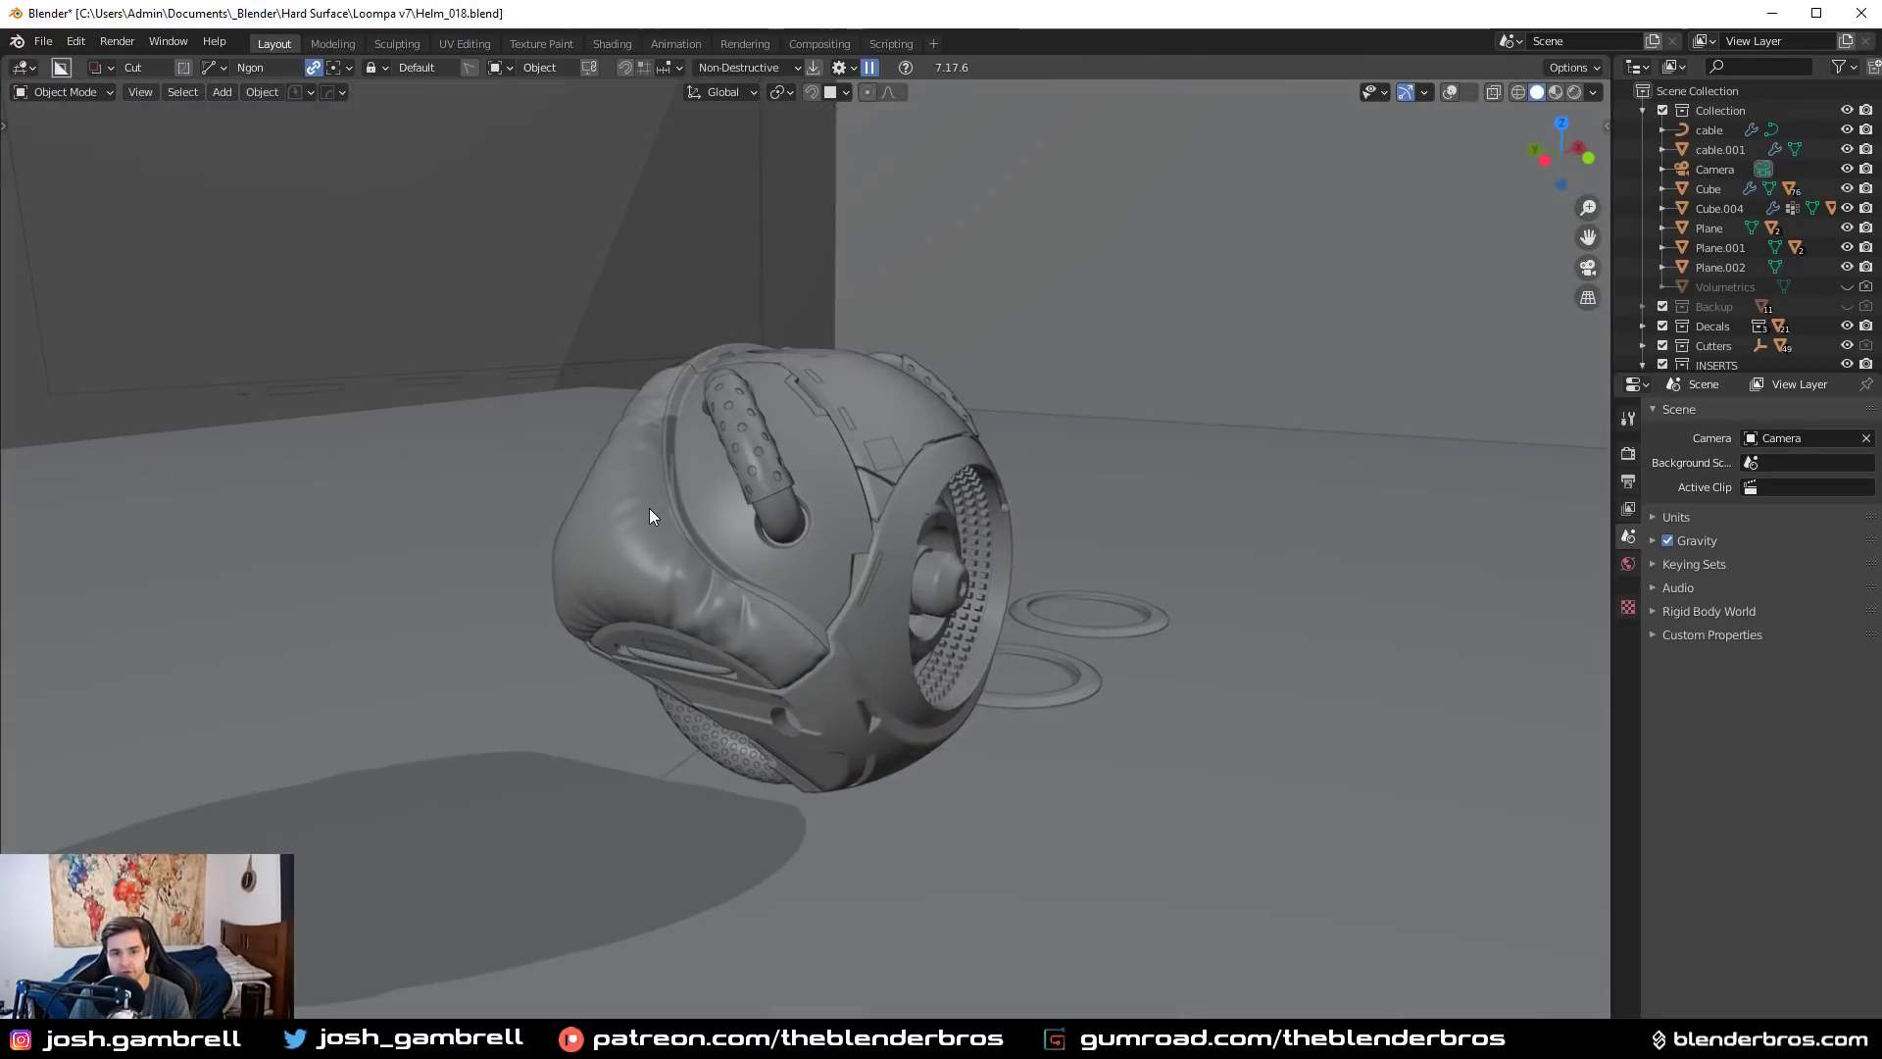
{"action": "left_click", "coordinate": [731, 563]}
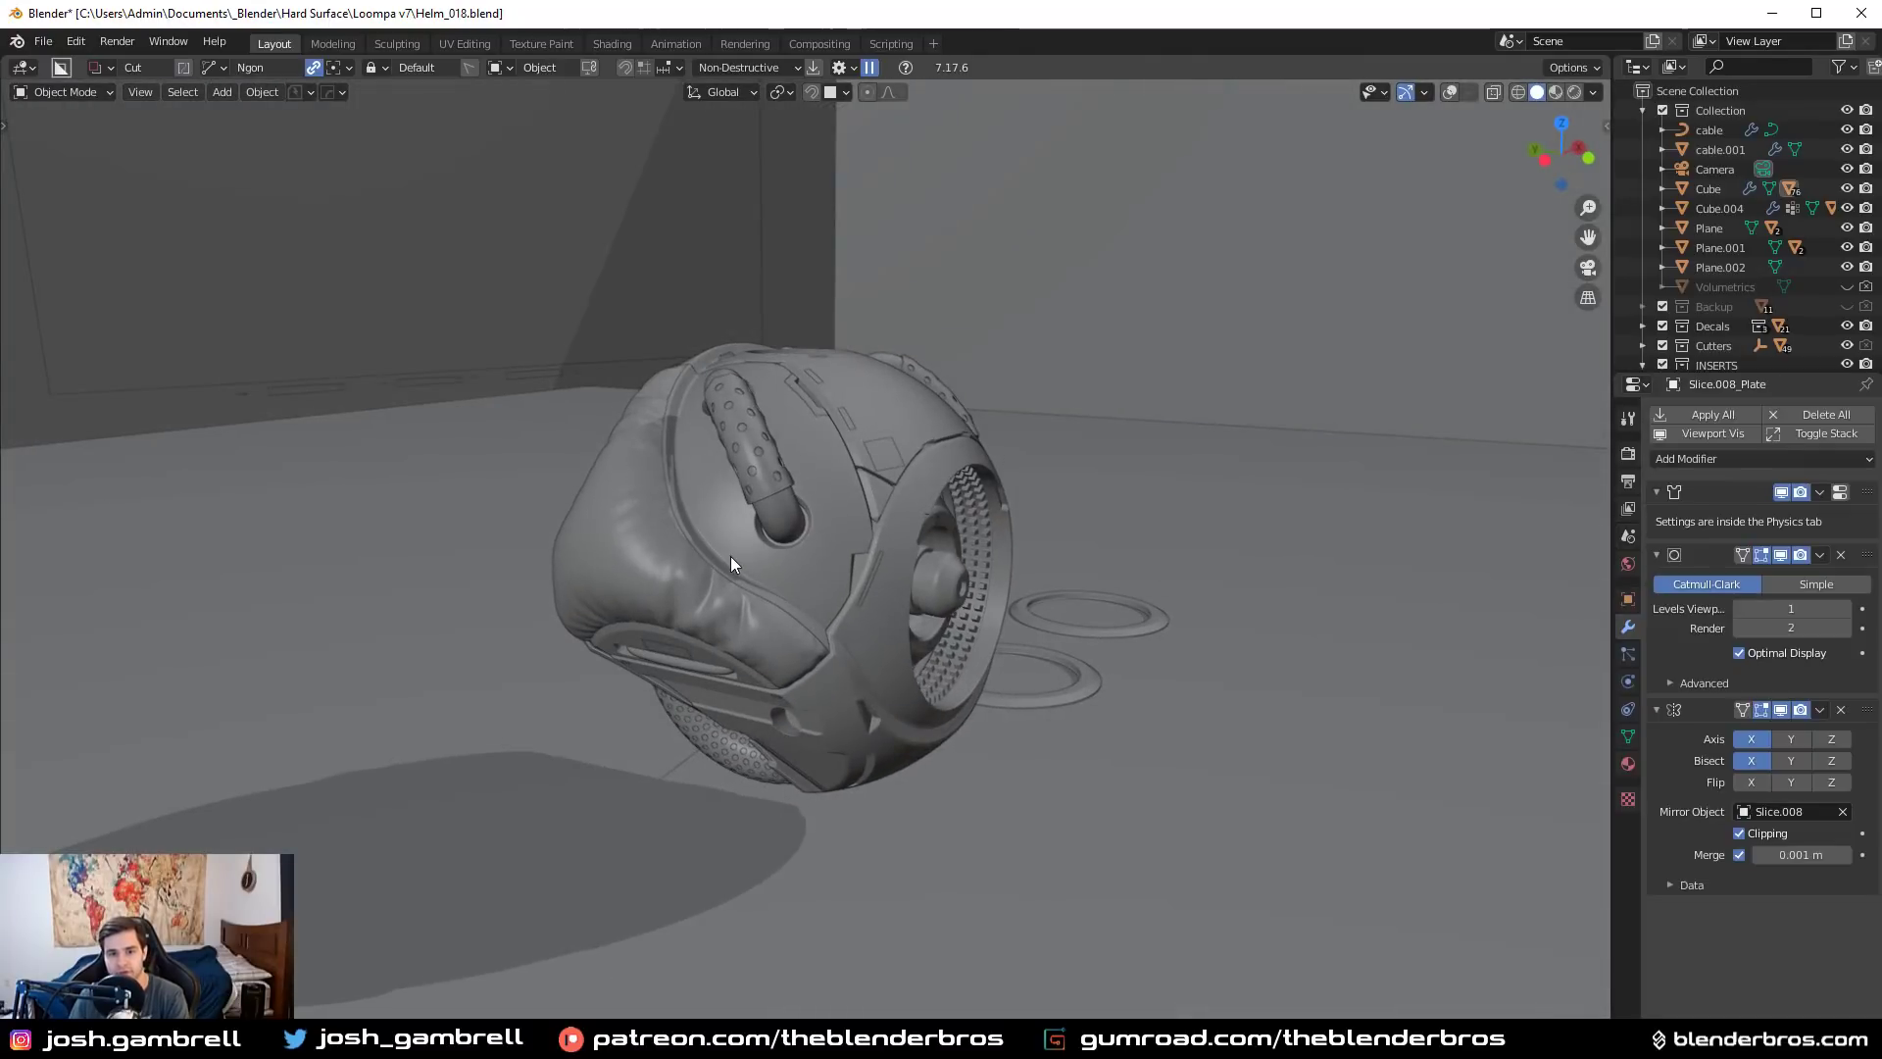
{"action": "left_click", "coordinate": [1448, 94]}
{"action": "key", "text": "Delete"}
{"action": "middle_click_drag", "start_coordinate": [1166, 510], "coordinate": [1103, 501]}
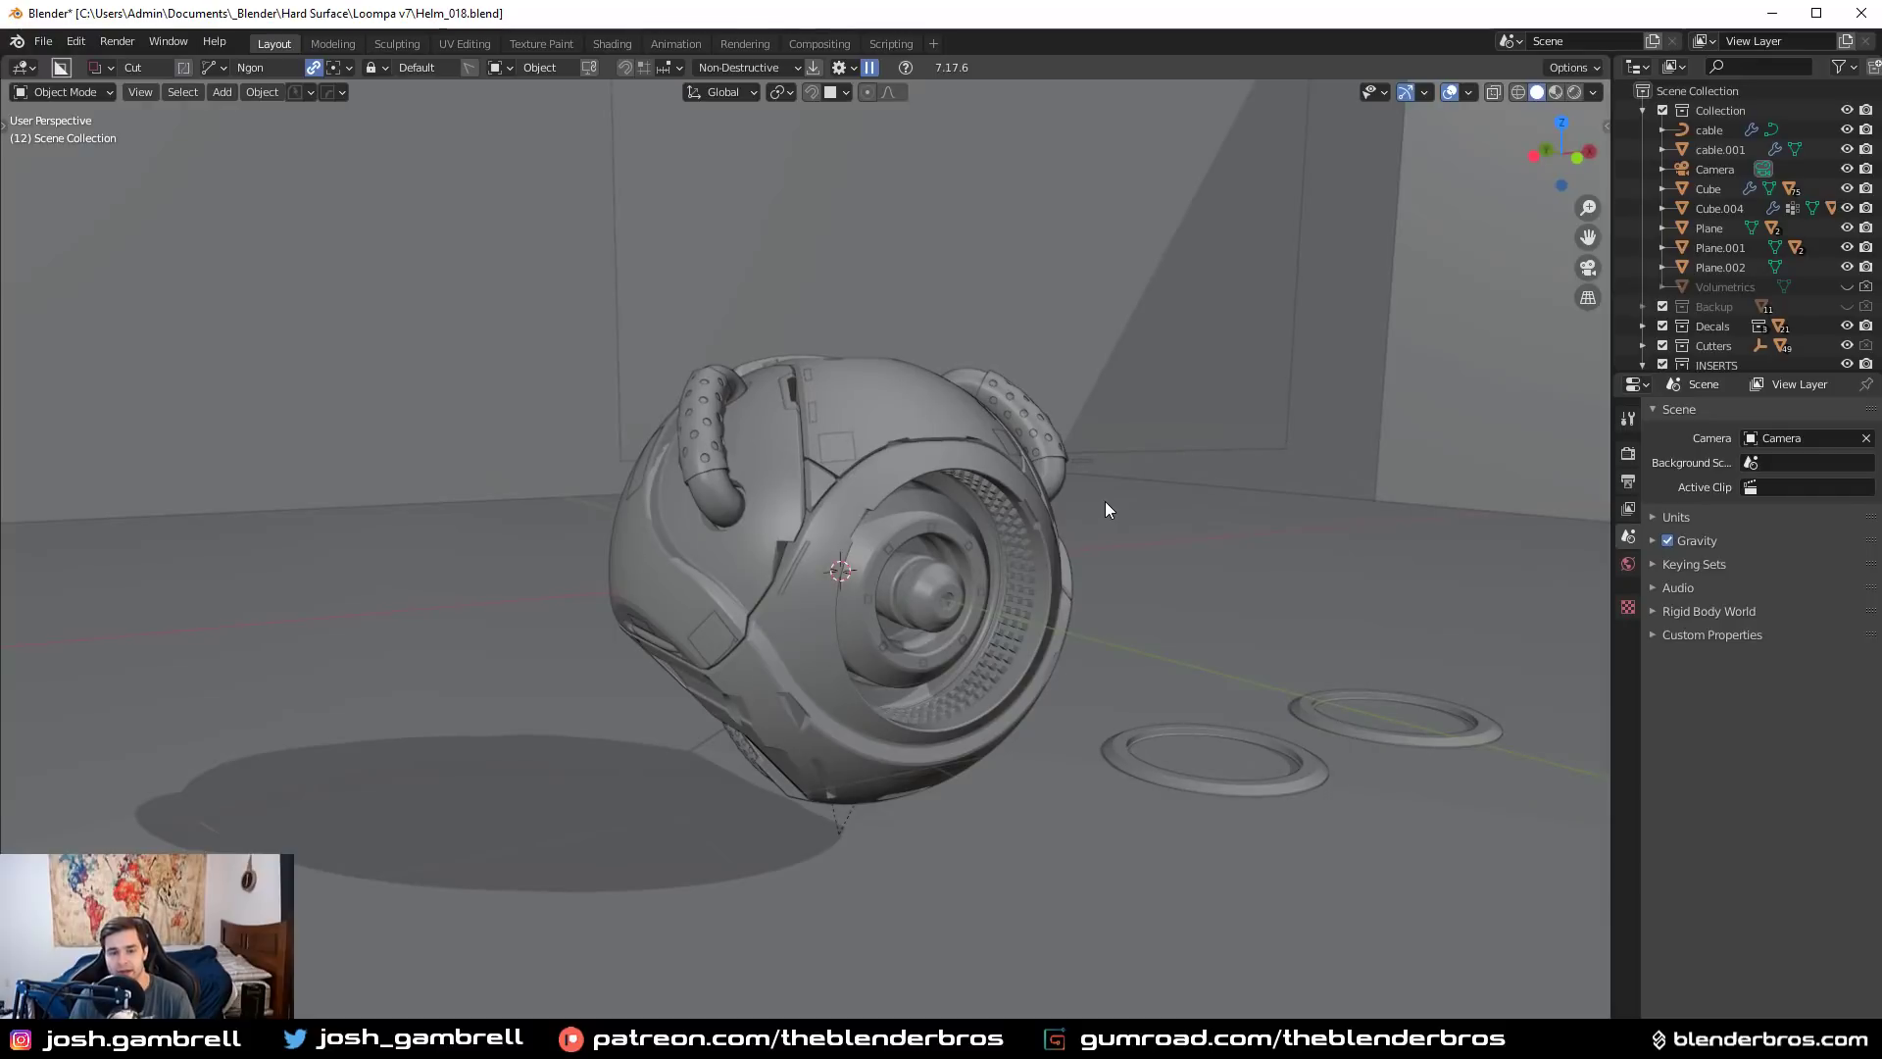
In Edit Mode of Slice.008, select only the linked faces of the large side panel beside the visor
{"action": "scroll", "coordinate": [987, 567], "scroll_direction": "up", "scroll_amount": 4}
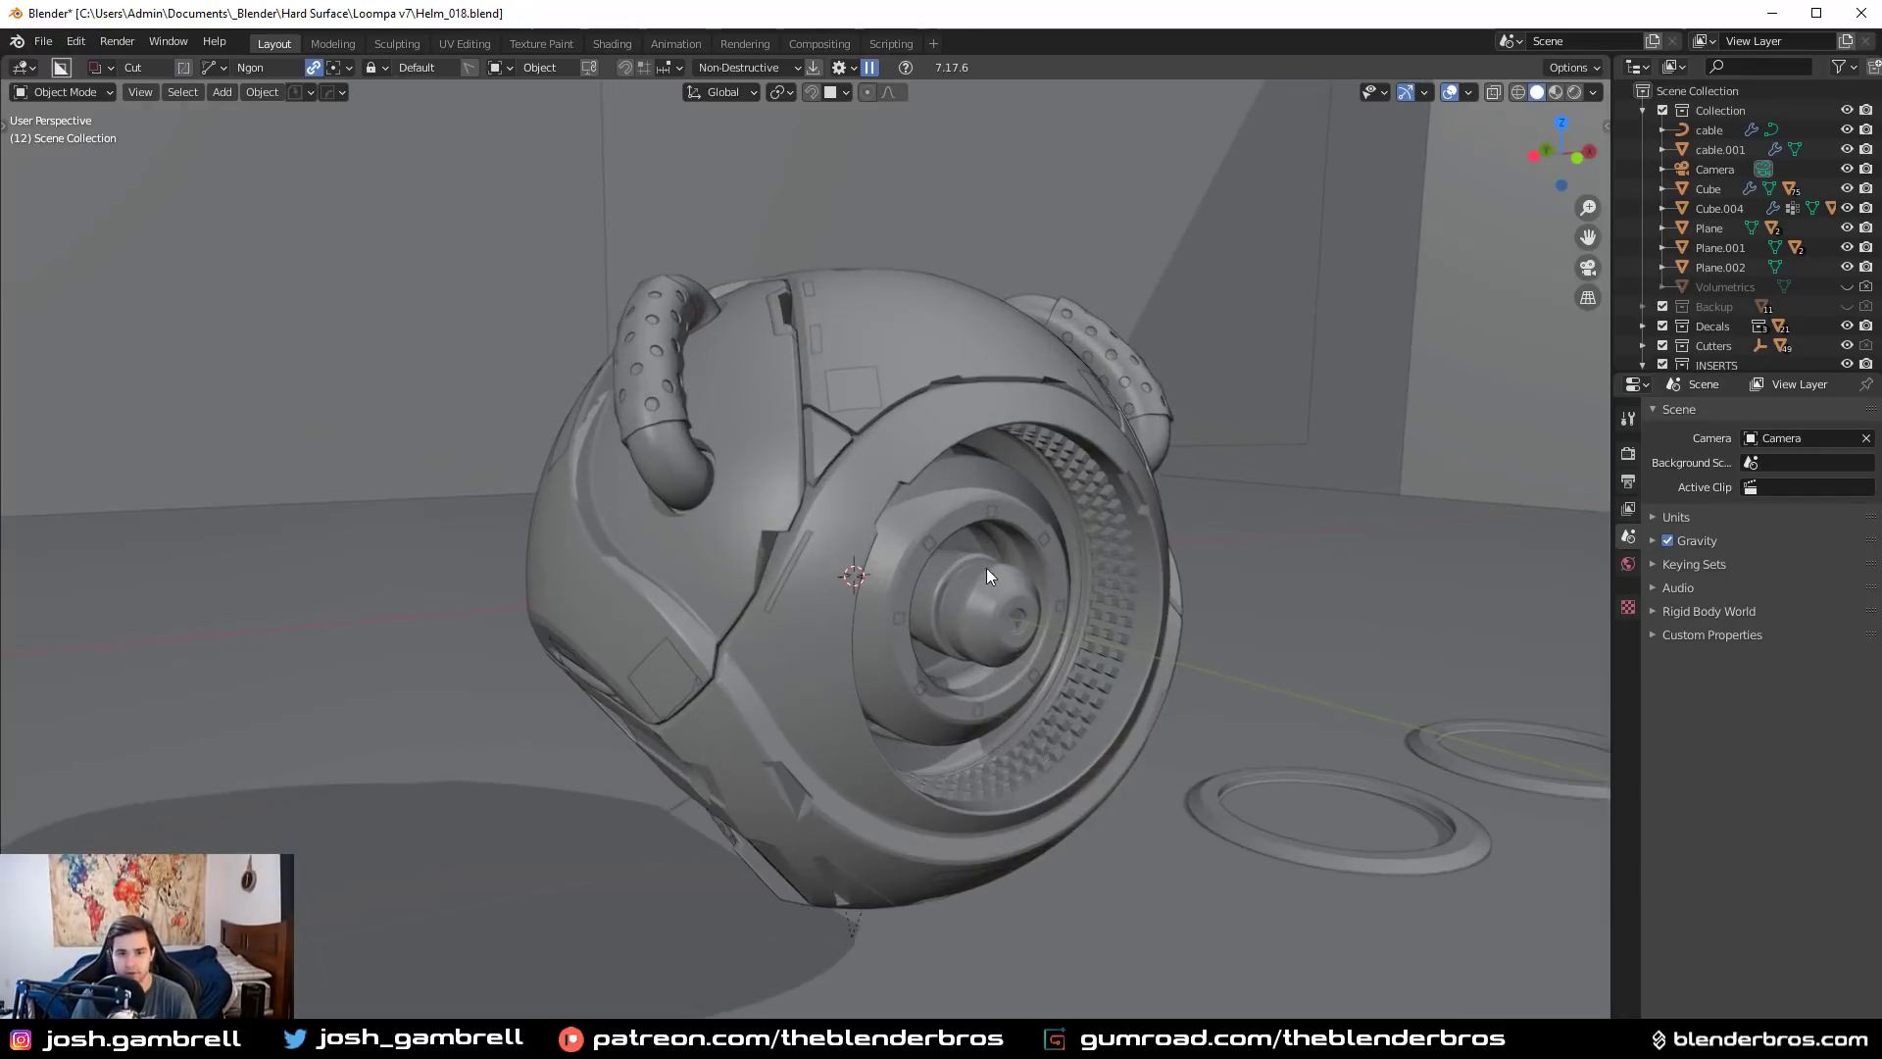
{"action": "middle_click_drag", "start_coordinate": [711, 598], "coordinate": [1183, 594]}
{"action": "left_click", "coordinate": [847, 632]}
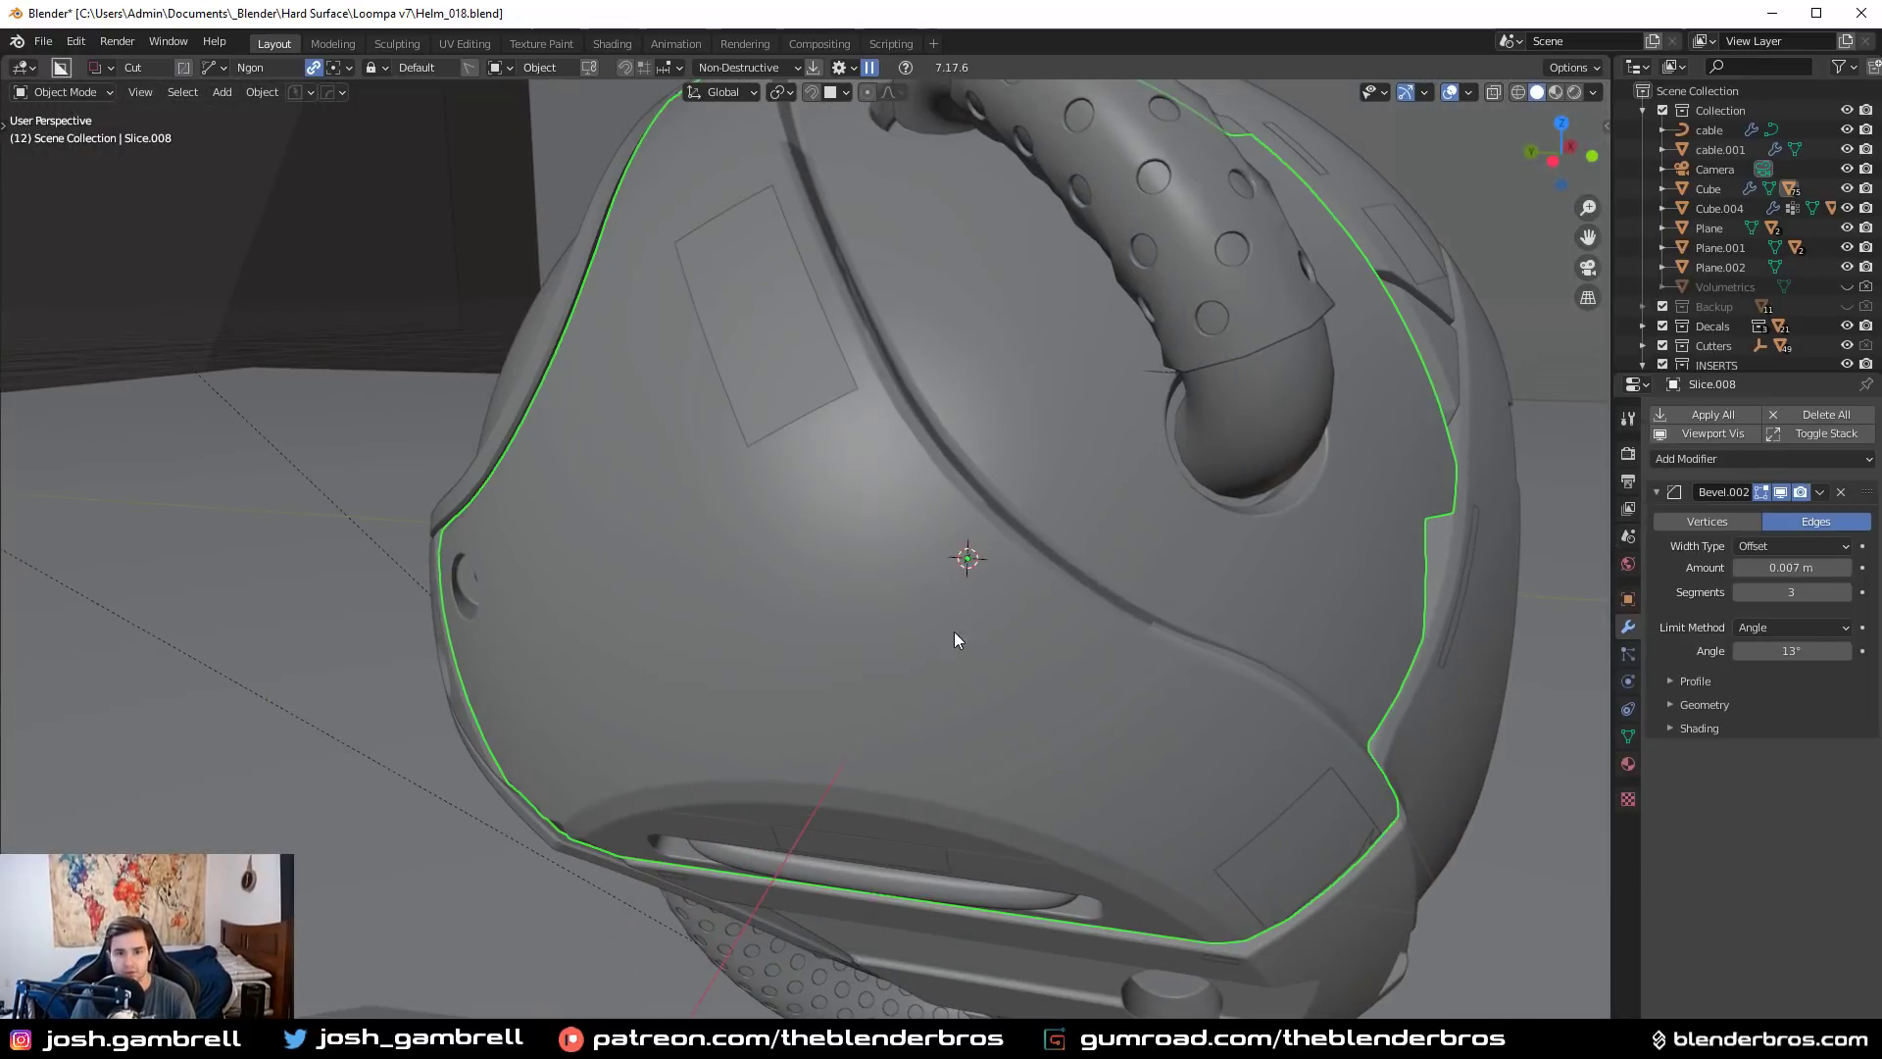
{"action": "key", "text": "Tab"}
{"action": "left_click", "coordinate": [873, 909]}
{"action": "middle_click_drag", "start_coordinate": [953, 752], "coordinate": [988, 753]}
{"action": "key", "text": "alt+a"}
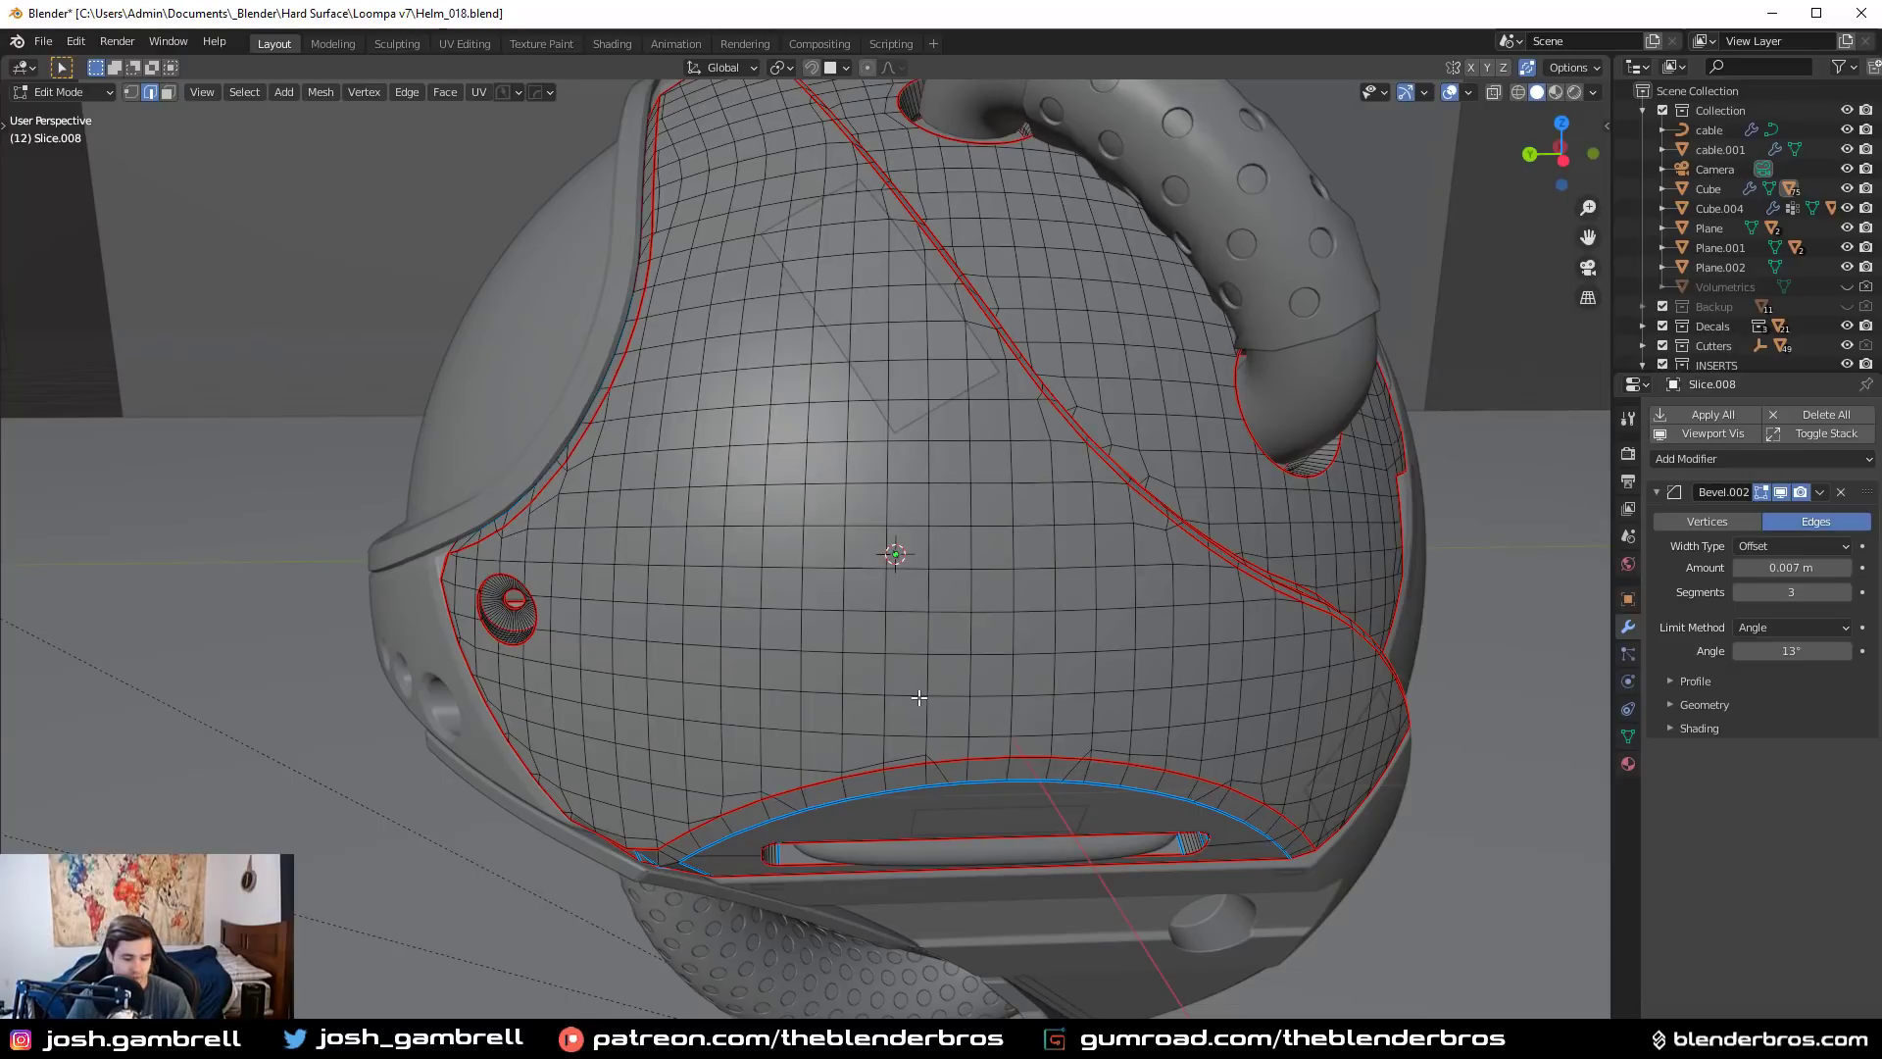
{"action": "key", "text": "a"}
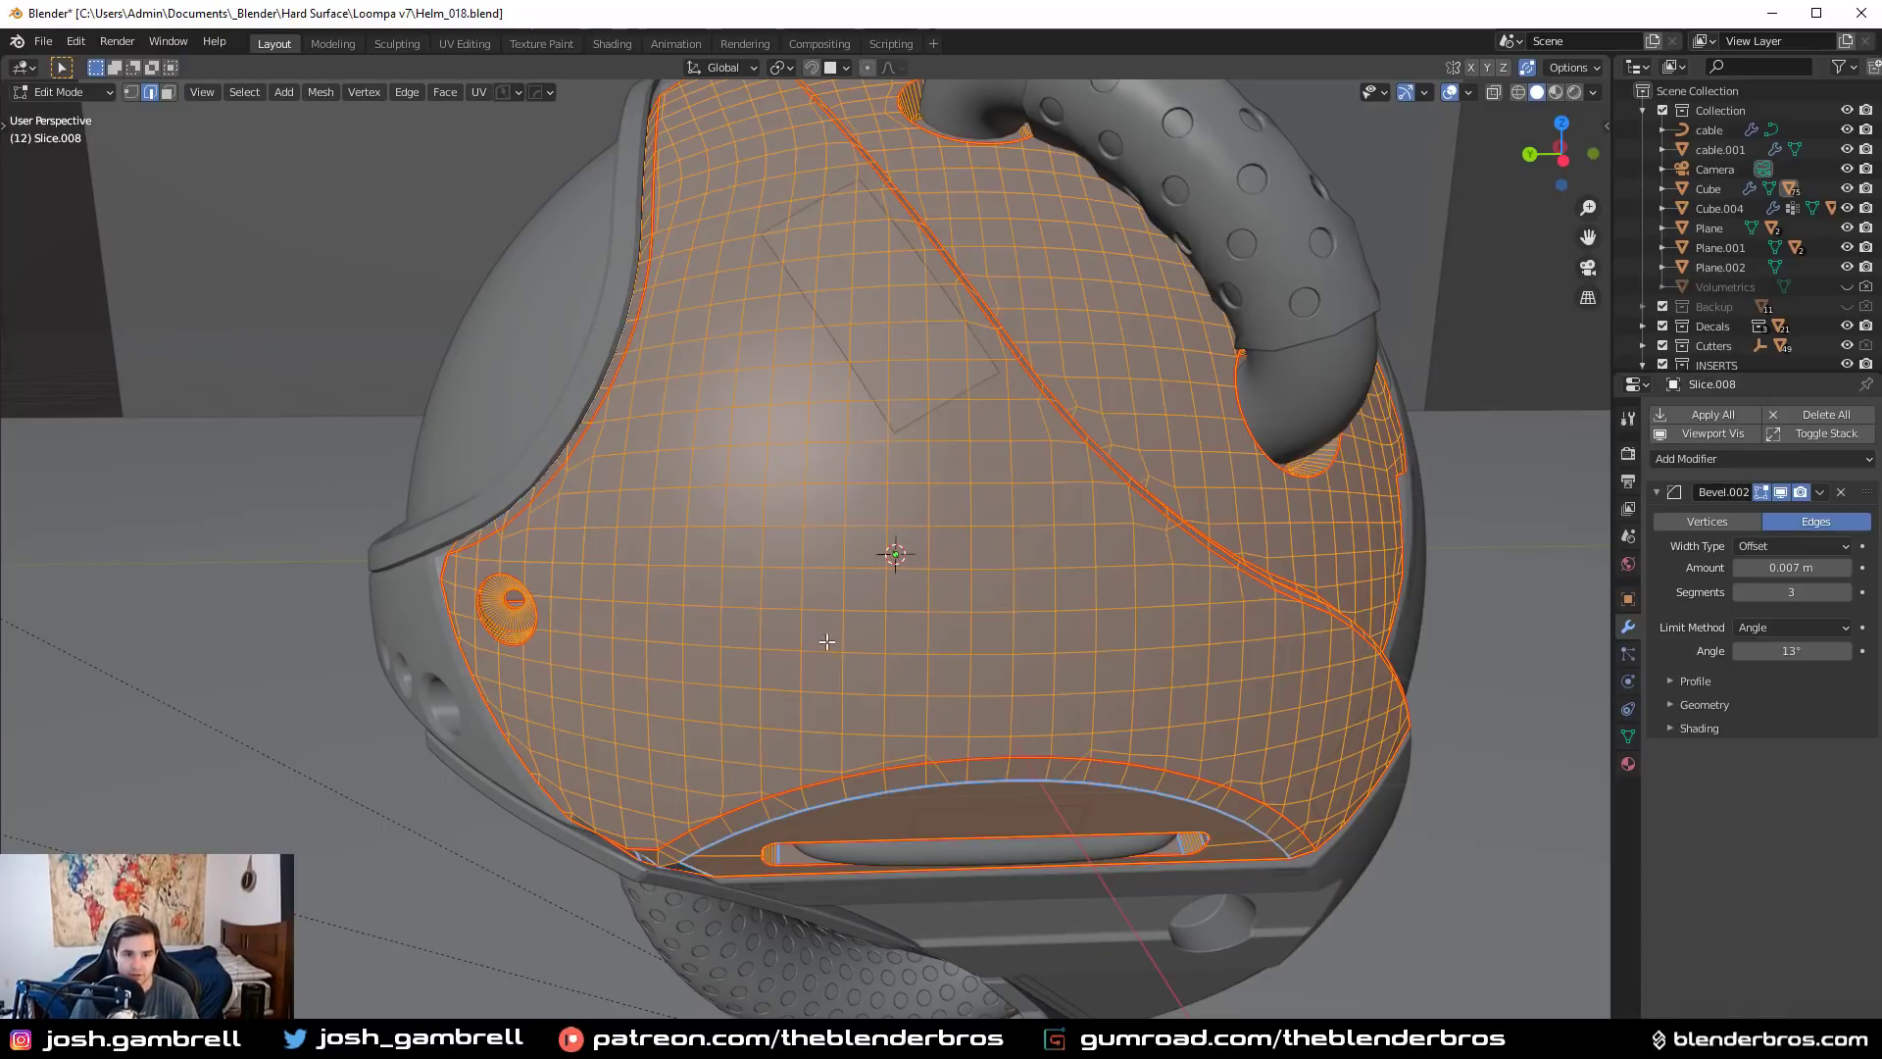
{"action": "key", "text": "alt+a"}
{"action": "key", "text": "3"}
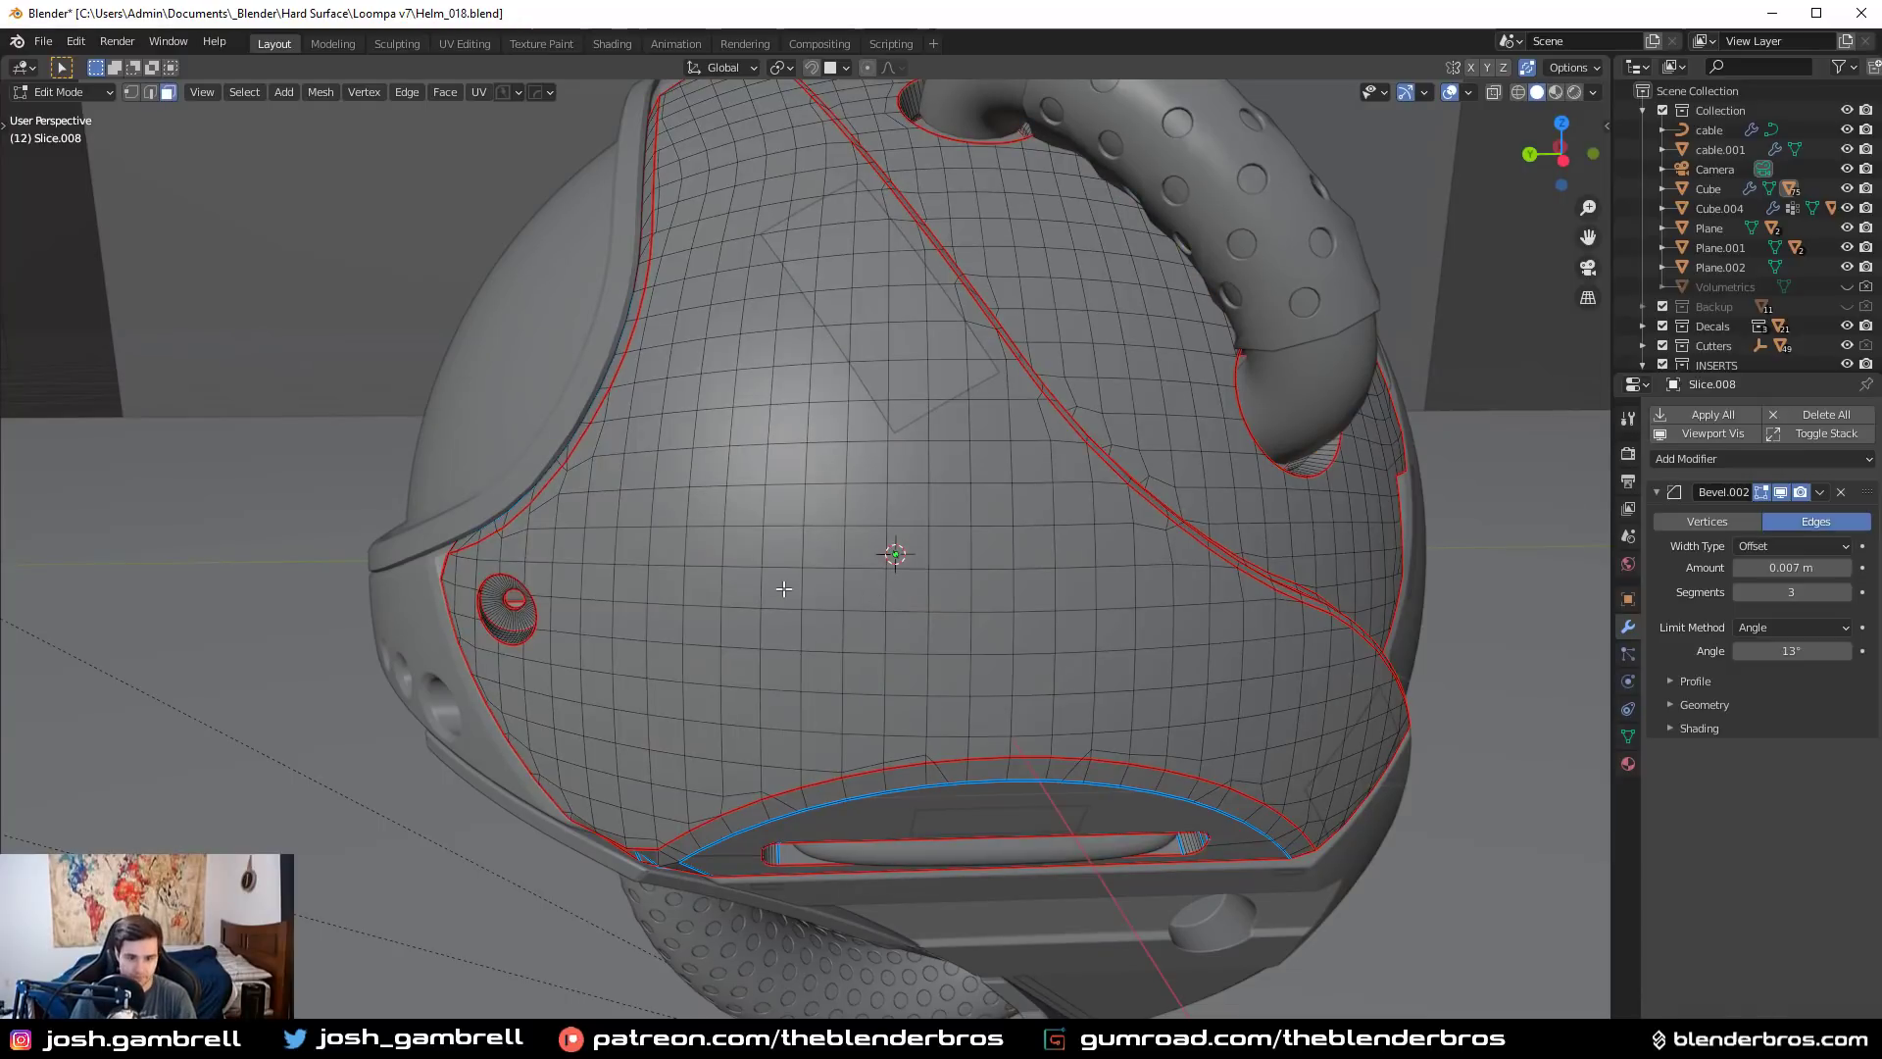
{"action": "key", "text": "l"}
{"action": "middle_click_drag", "start_coordinate": [801, 556], "coordinate": [835, 577]}
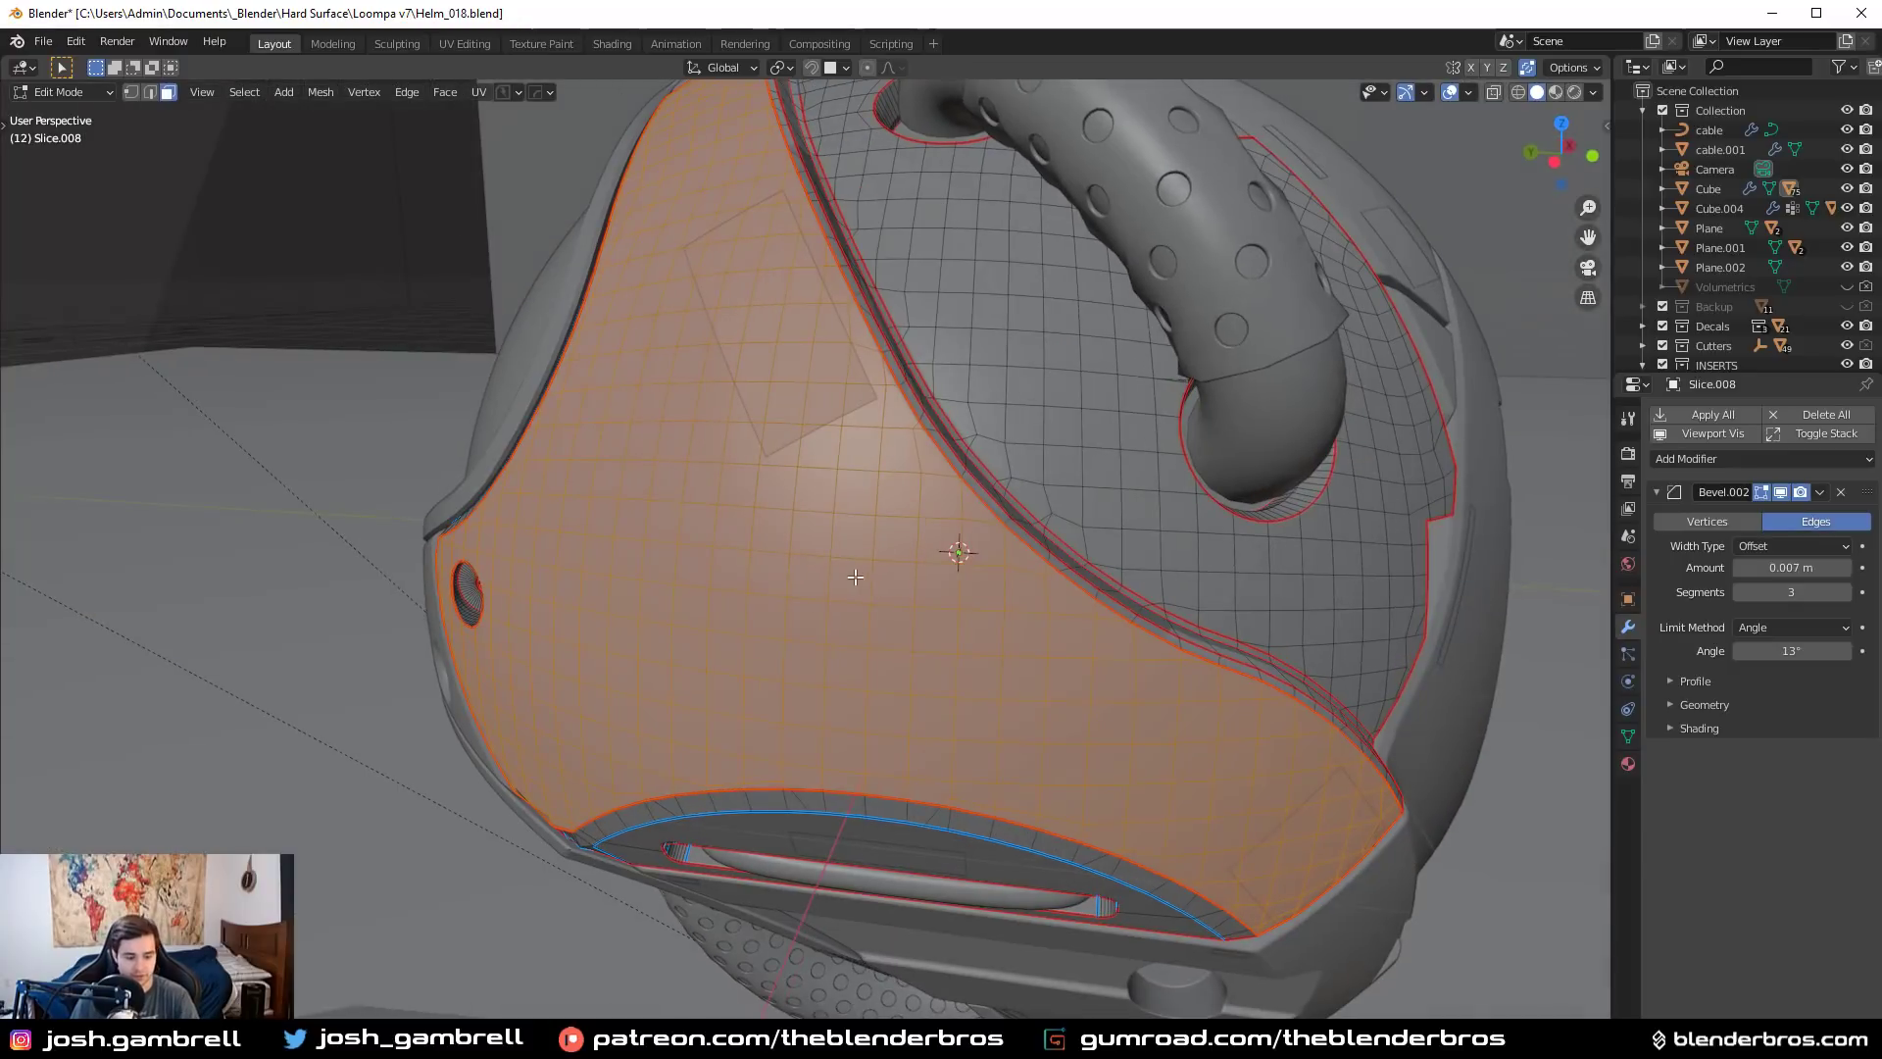
Extract the selected side panel faces into a separate plate object with HardOps, without adding thickness
{"action": "scroll", "coordinate": [856, 578], "scroll_direction": "down", "scroll_amount": 3}
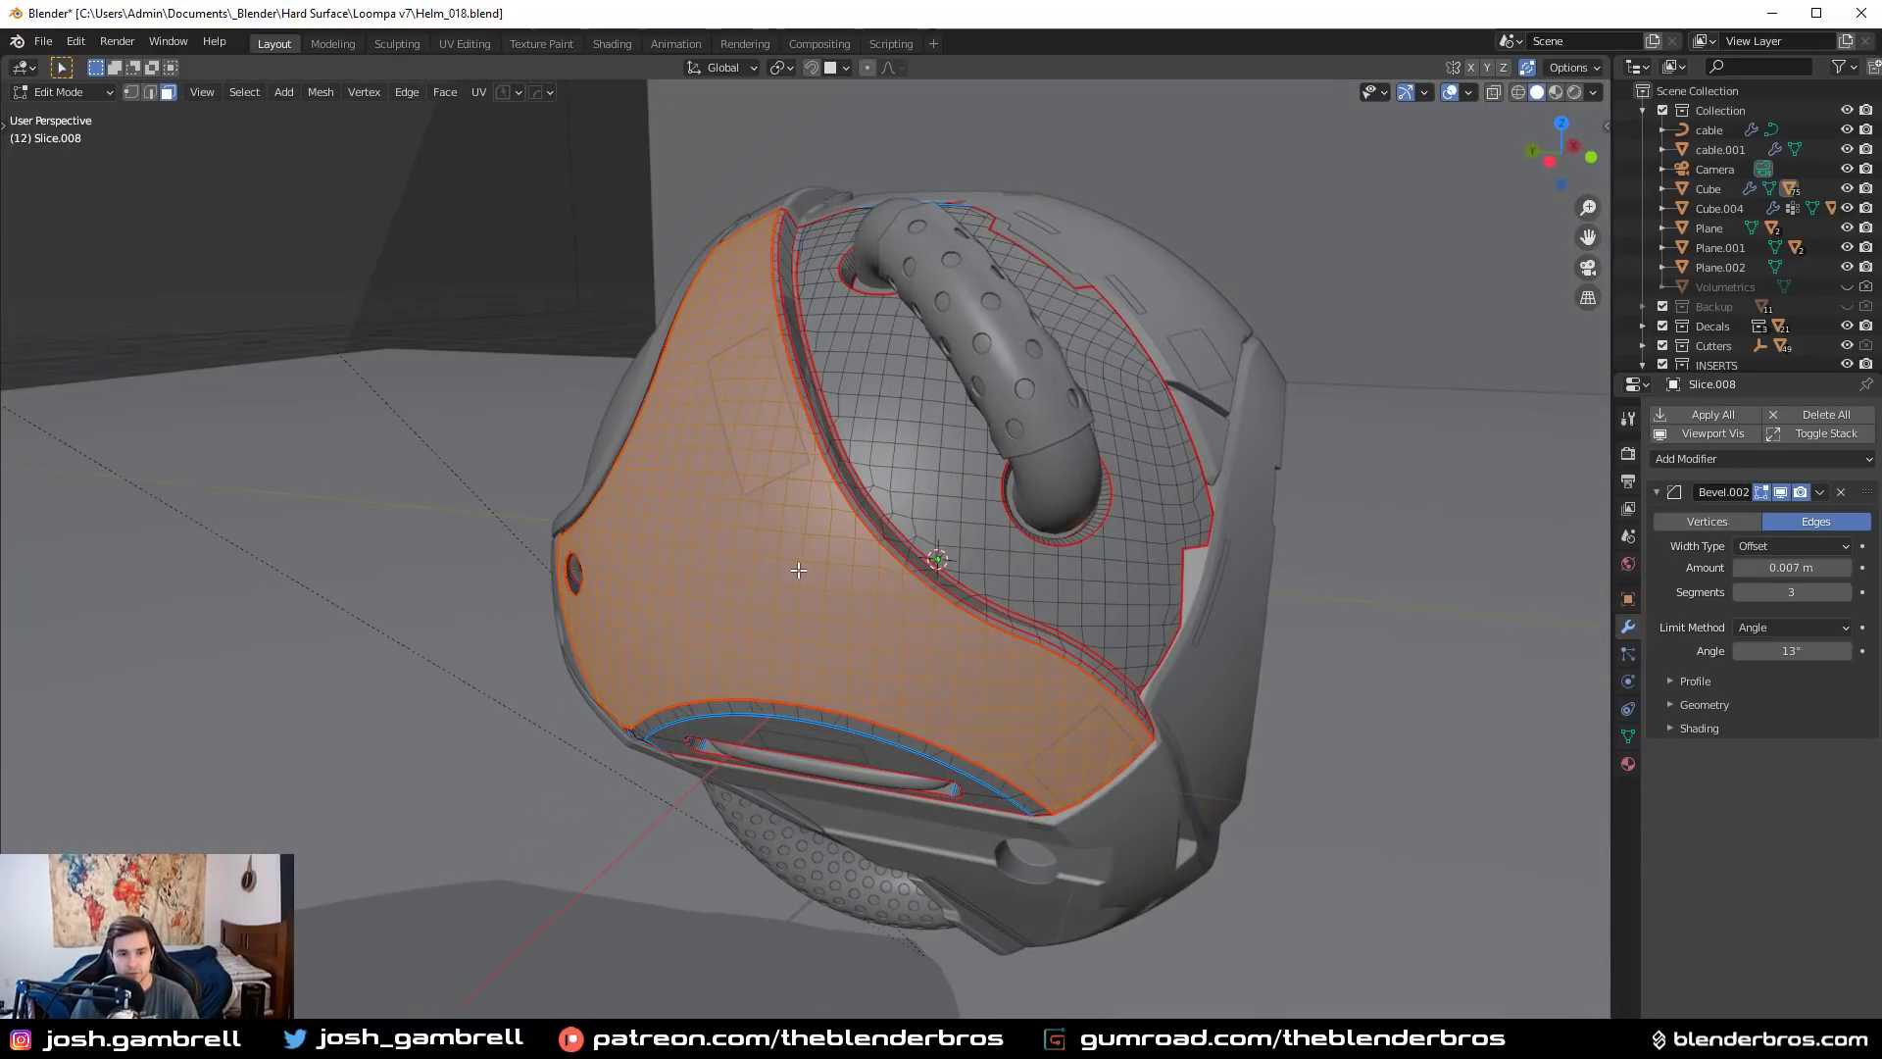
{"action": "middle_click_drag", "start_coordinate": [799, 570], "coordinate": [730, 606]}
{"action": "key", "text": "q"}
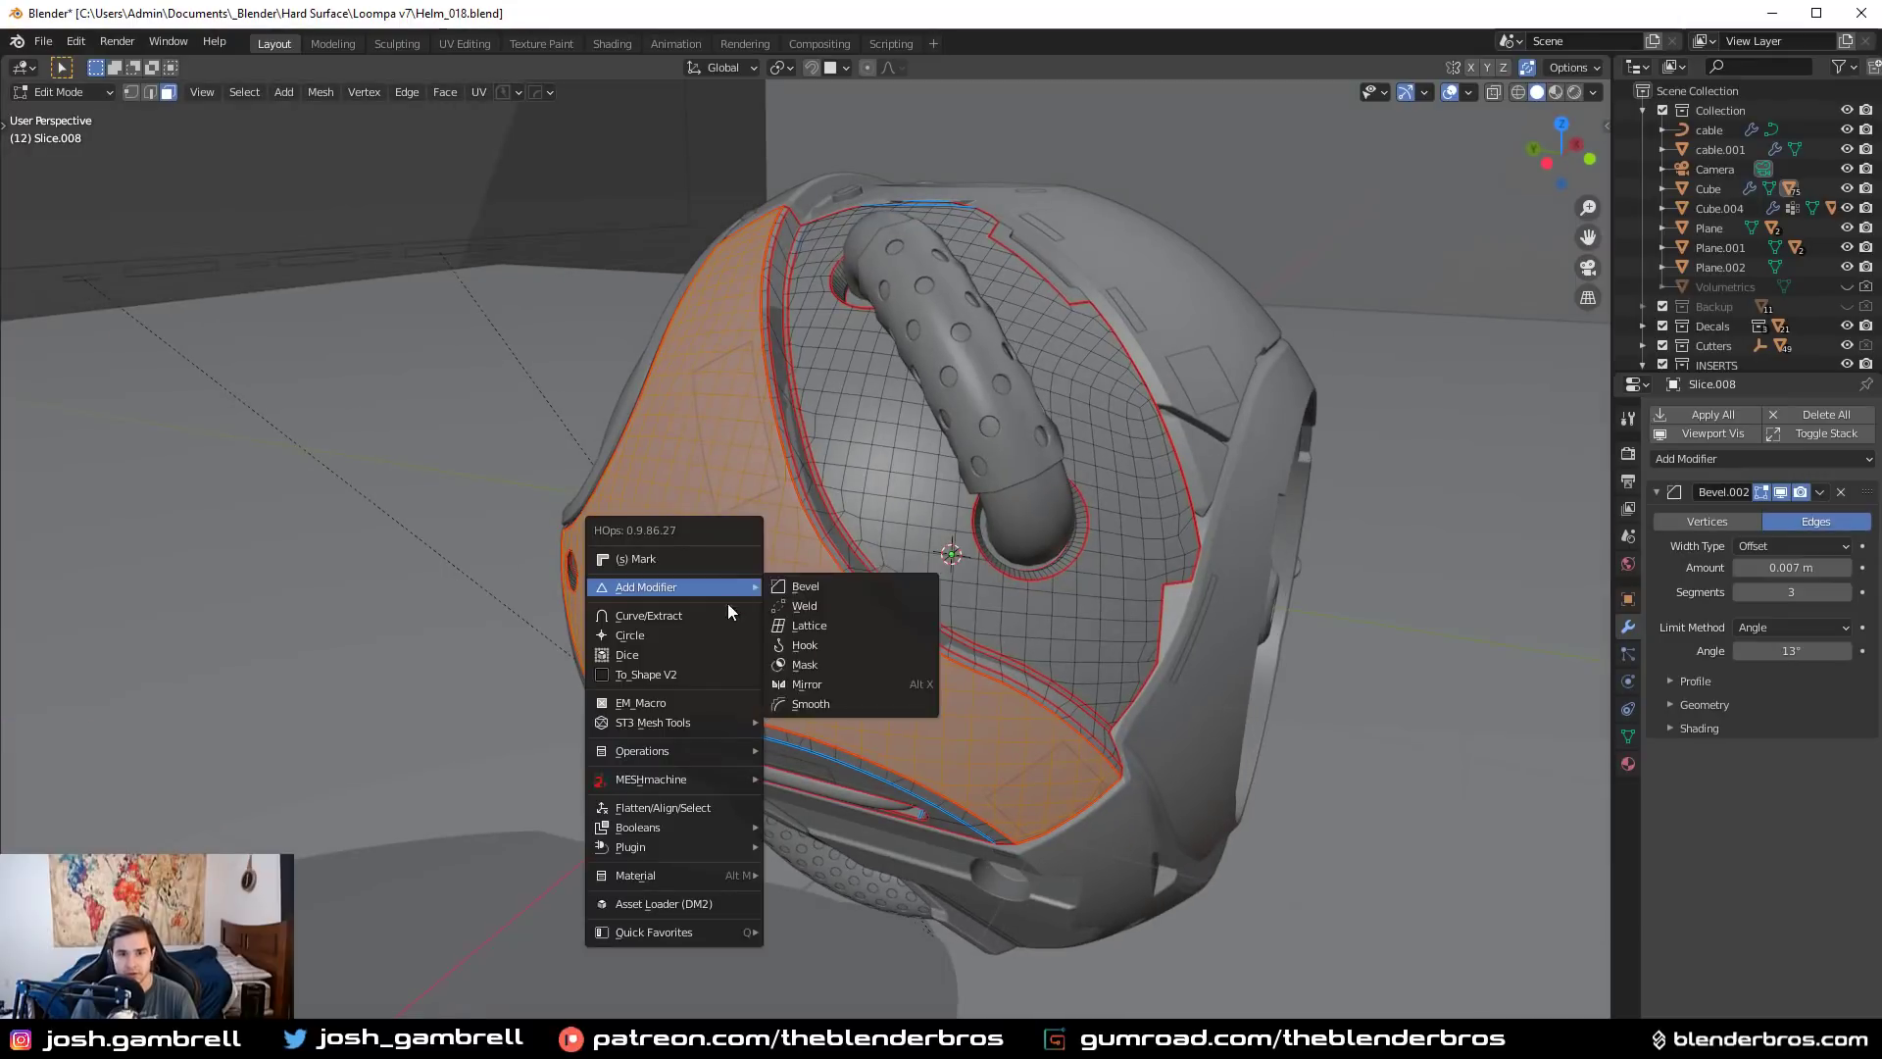
{"action": "left_click", "coordinate": [691, 616]}
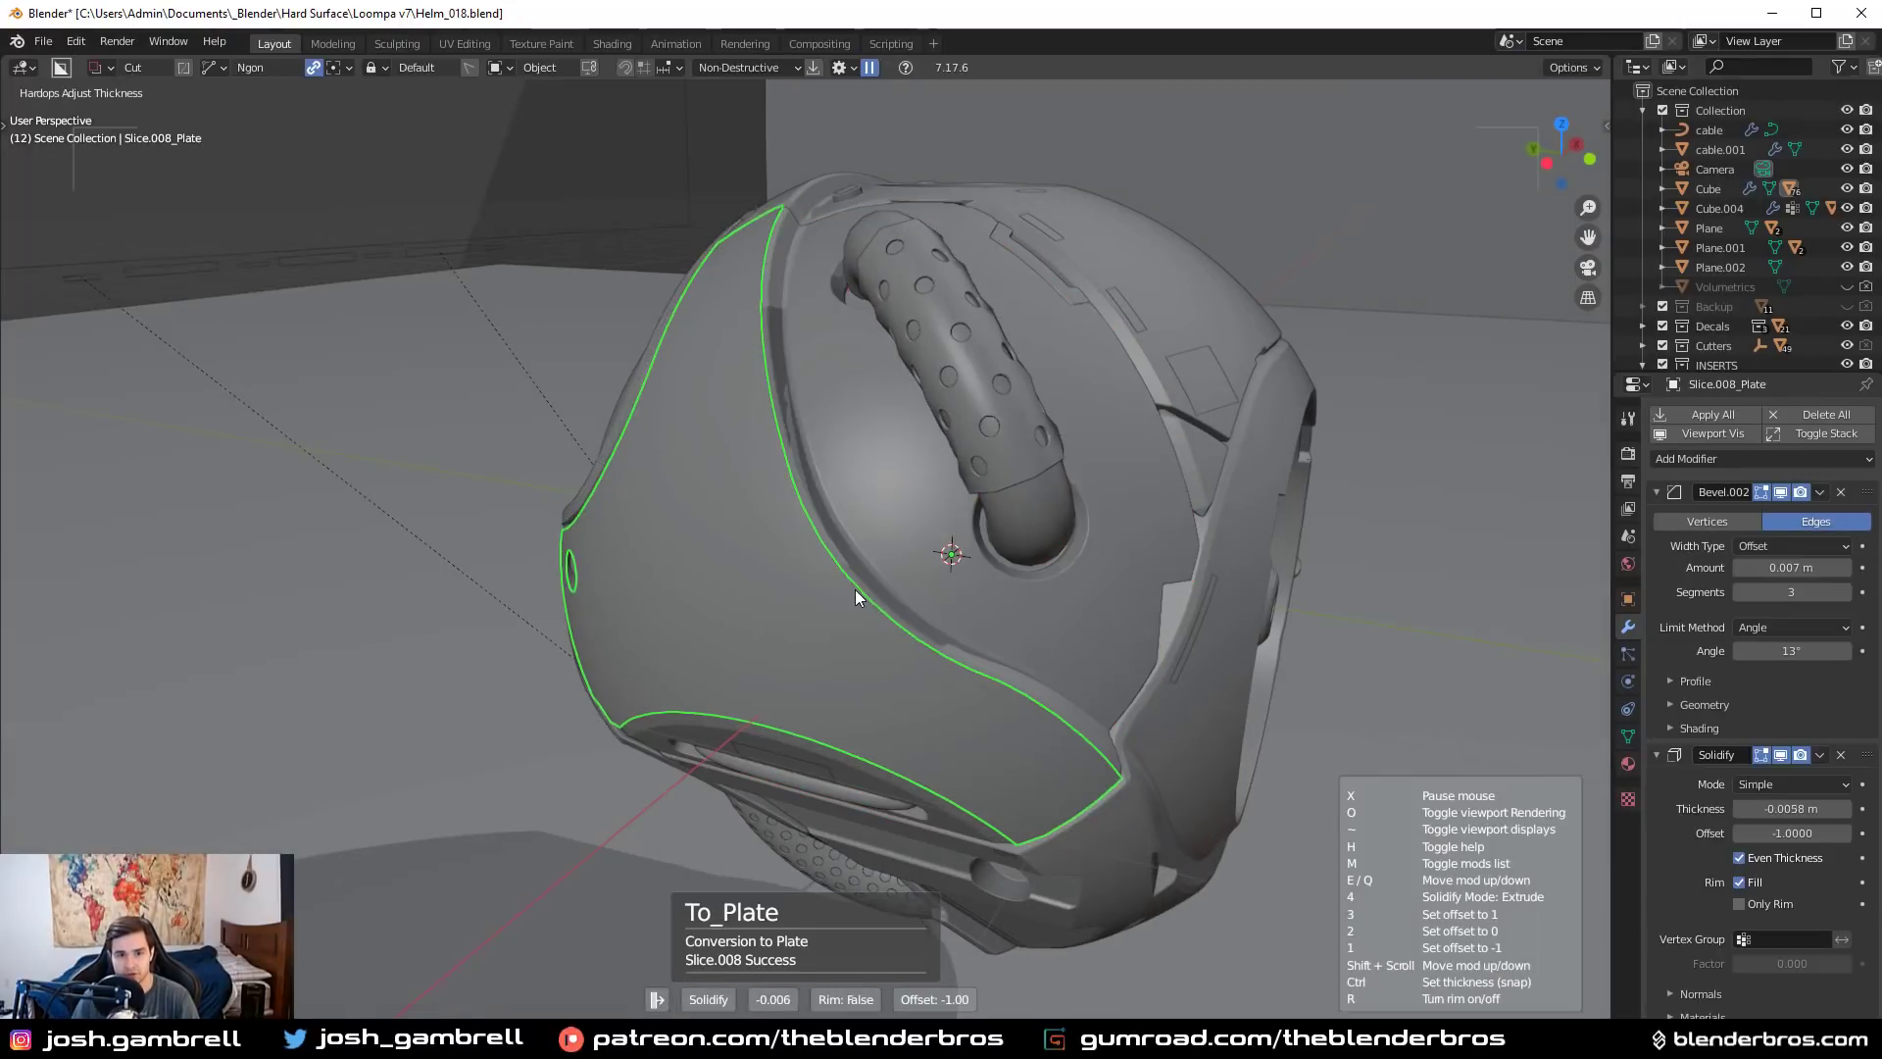
{"action": "right_click", "coordinate": [893, 576]}
{"action": "mouse_move", "coordinate": [915, 568]}
{"action": "middle_mouse_down"}
{"action": "mouse_move", "coordinate": [774, 604]}
{"action": "mouse_move", "coordinate": [916, 594]}
{"action": "middle_mouse_up"}
{"action": "scroll", "coordinate": [908, 594], "scroll_direction": "up", "scroll_amount": 2}
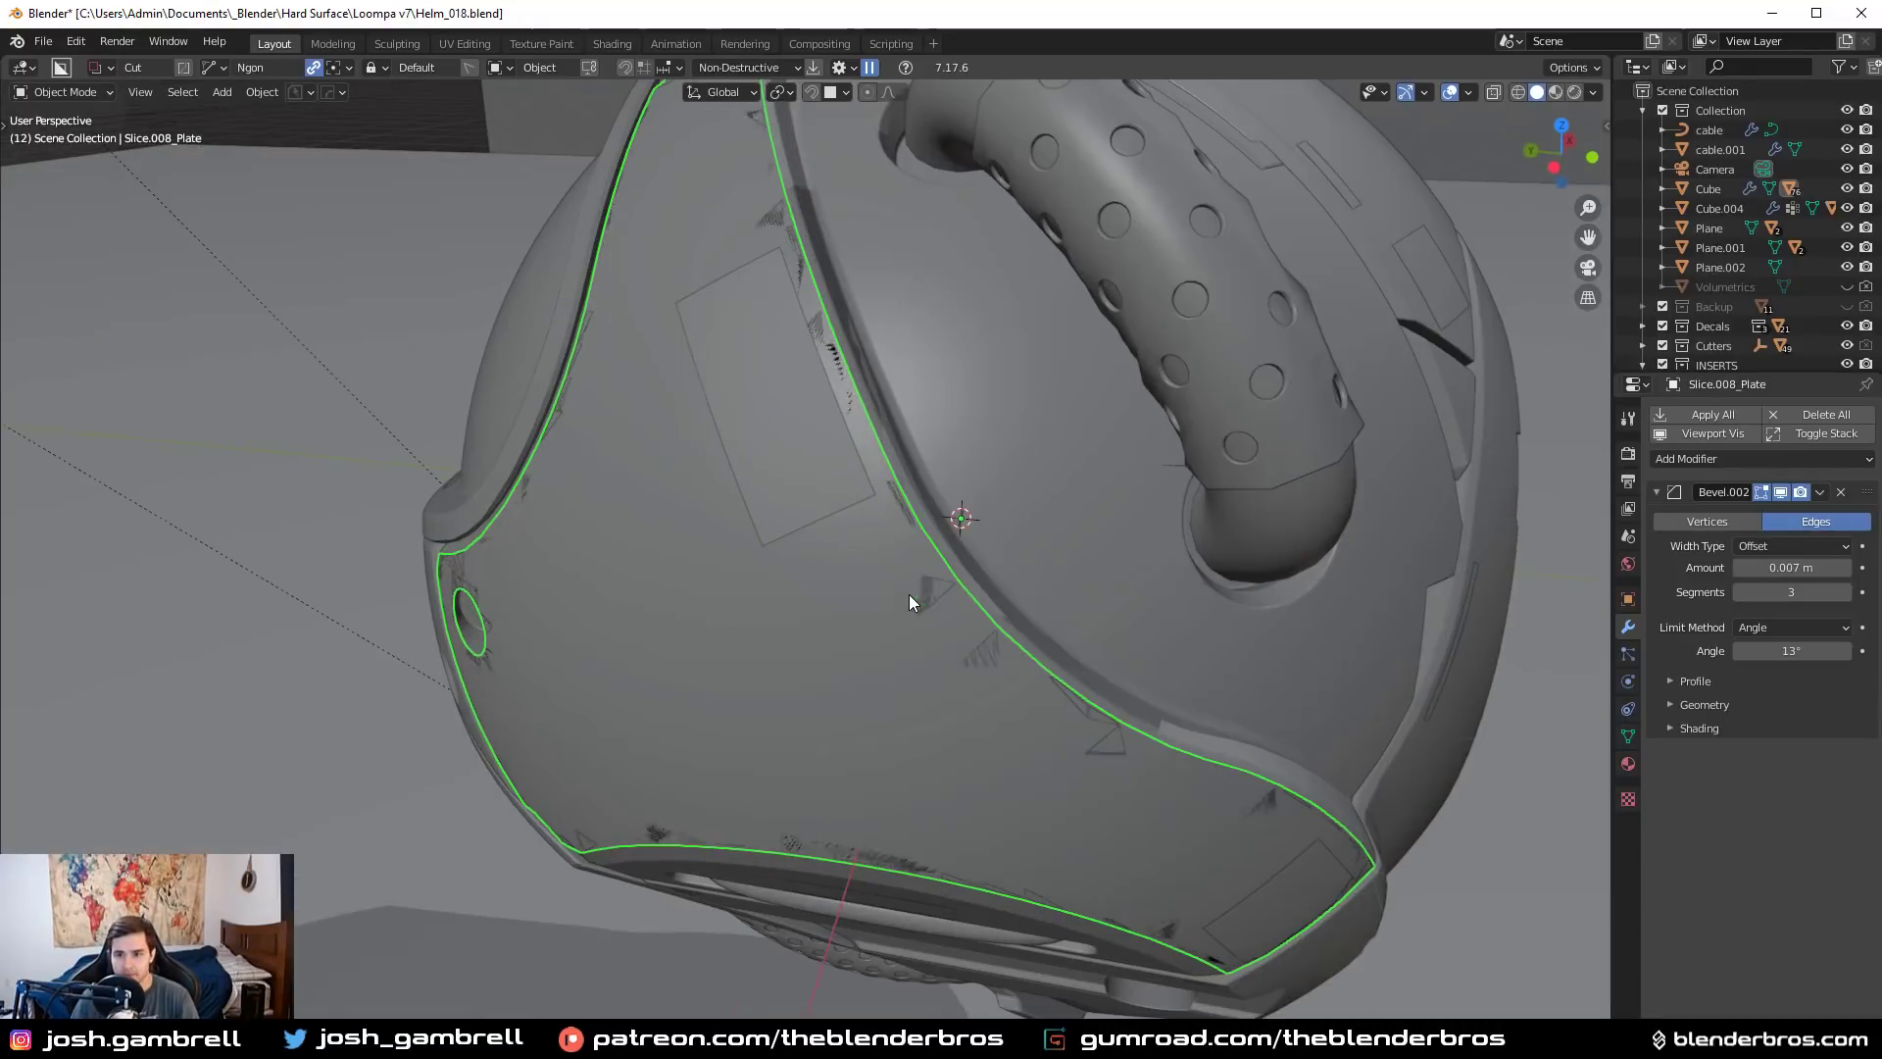
Remove the Bevel.002 modifier from the extracted plate and isolate the plate in local view
{"action": "left_click", "coordinate": [1841, 493]}
{"action": "key", "text": "KP_Divide"}
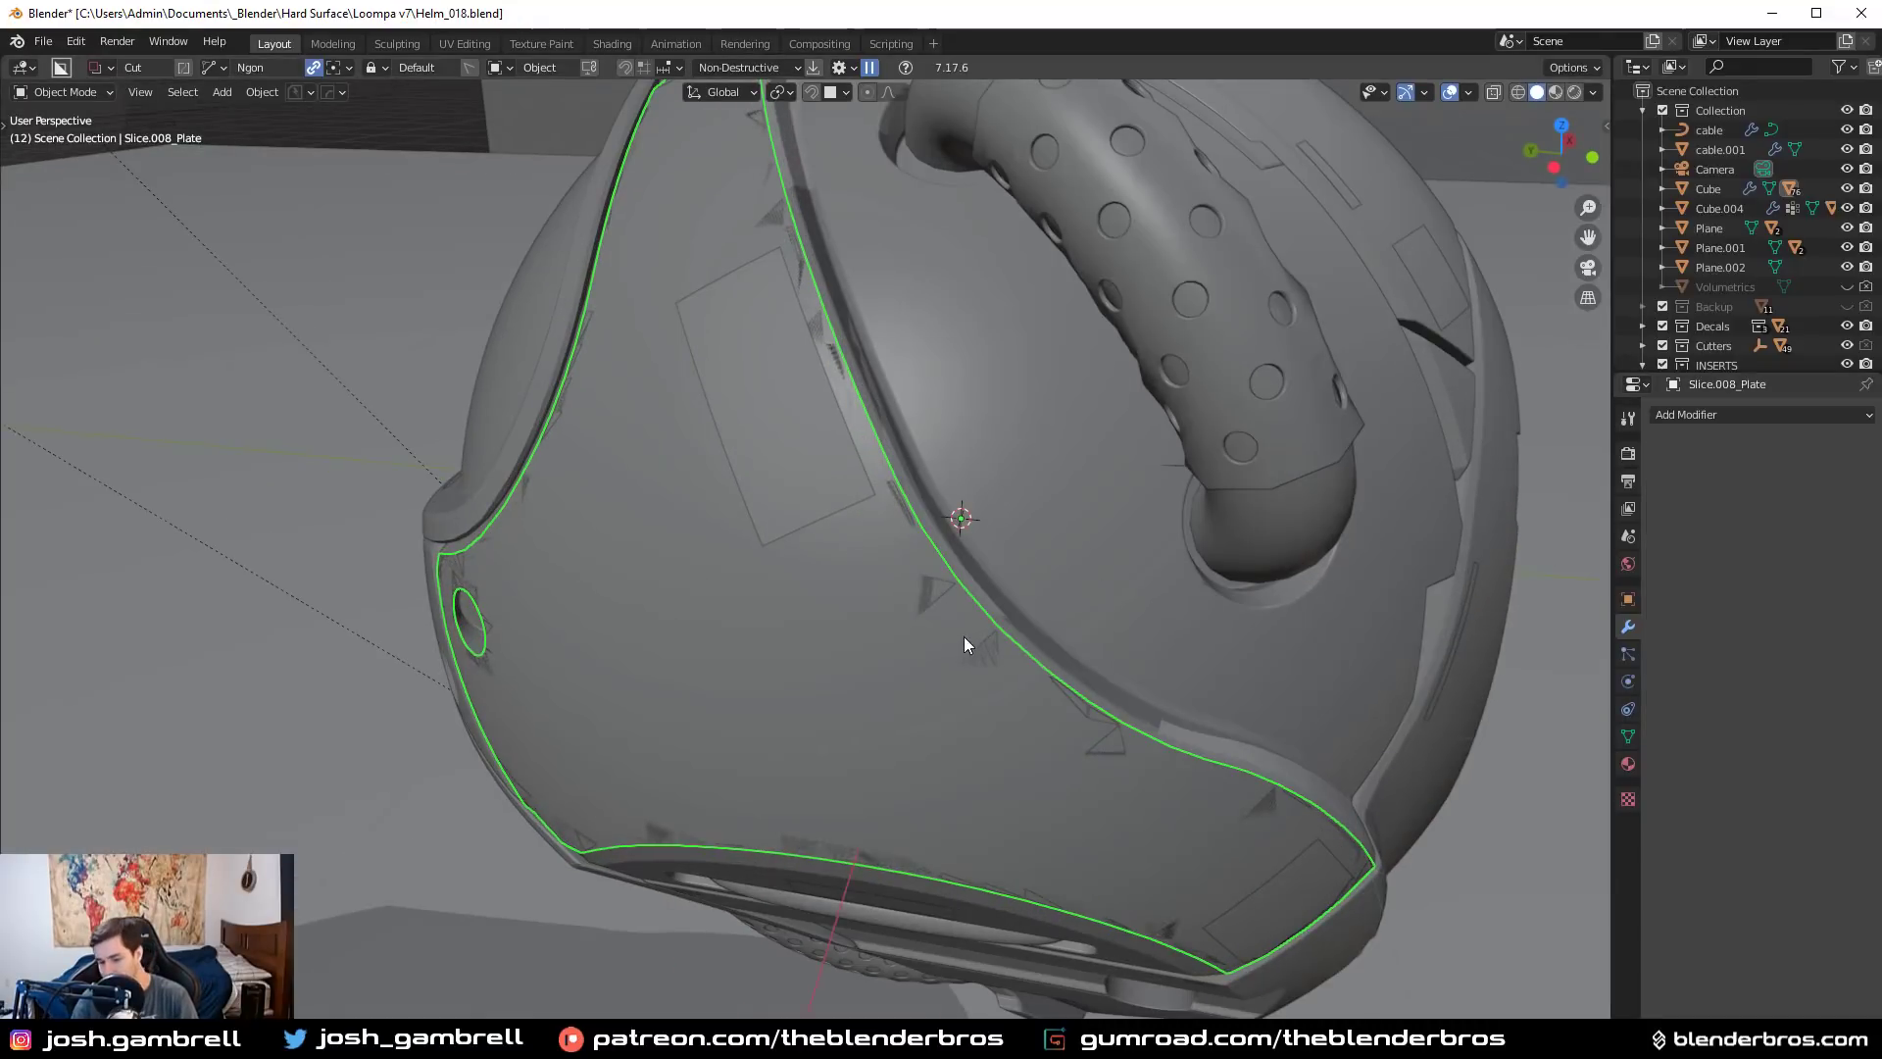
{"action": "key", "text": "Tab"}
{"action": "key", "text": "Tab"}
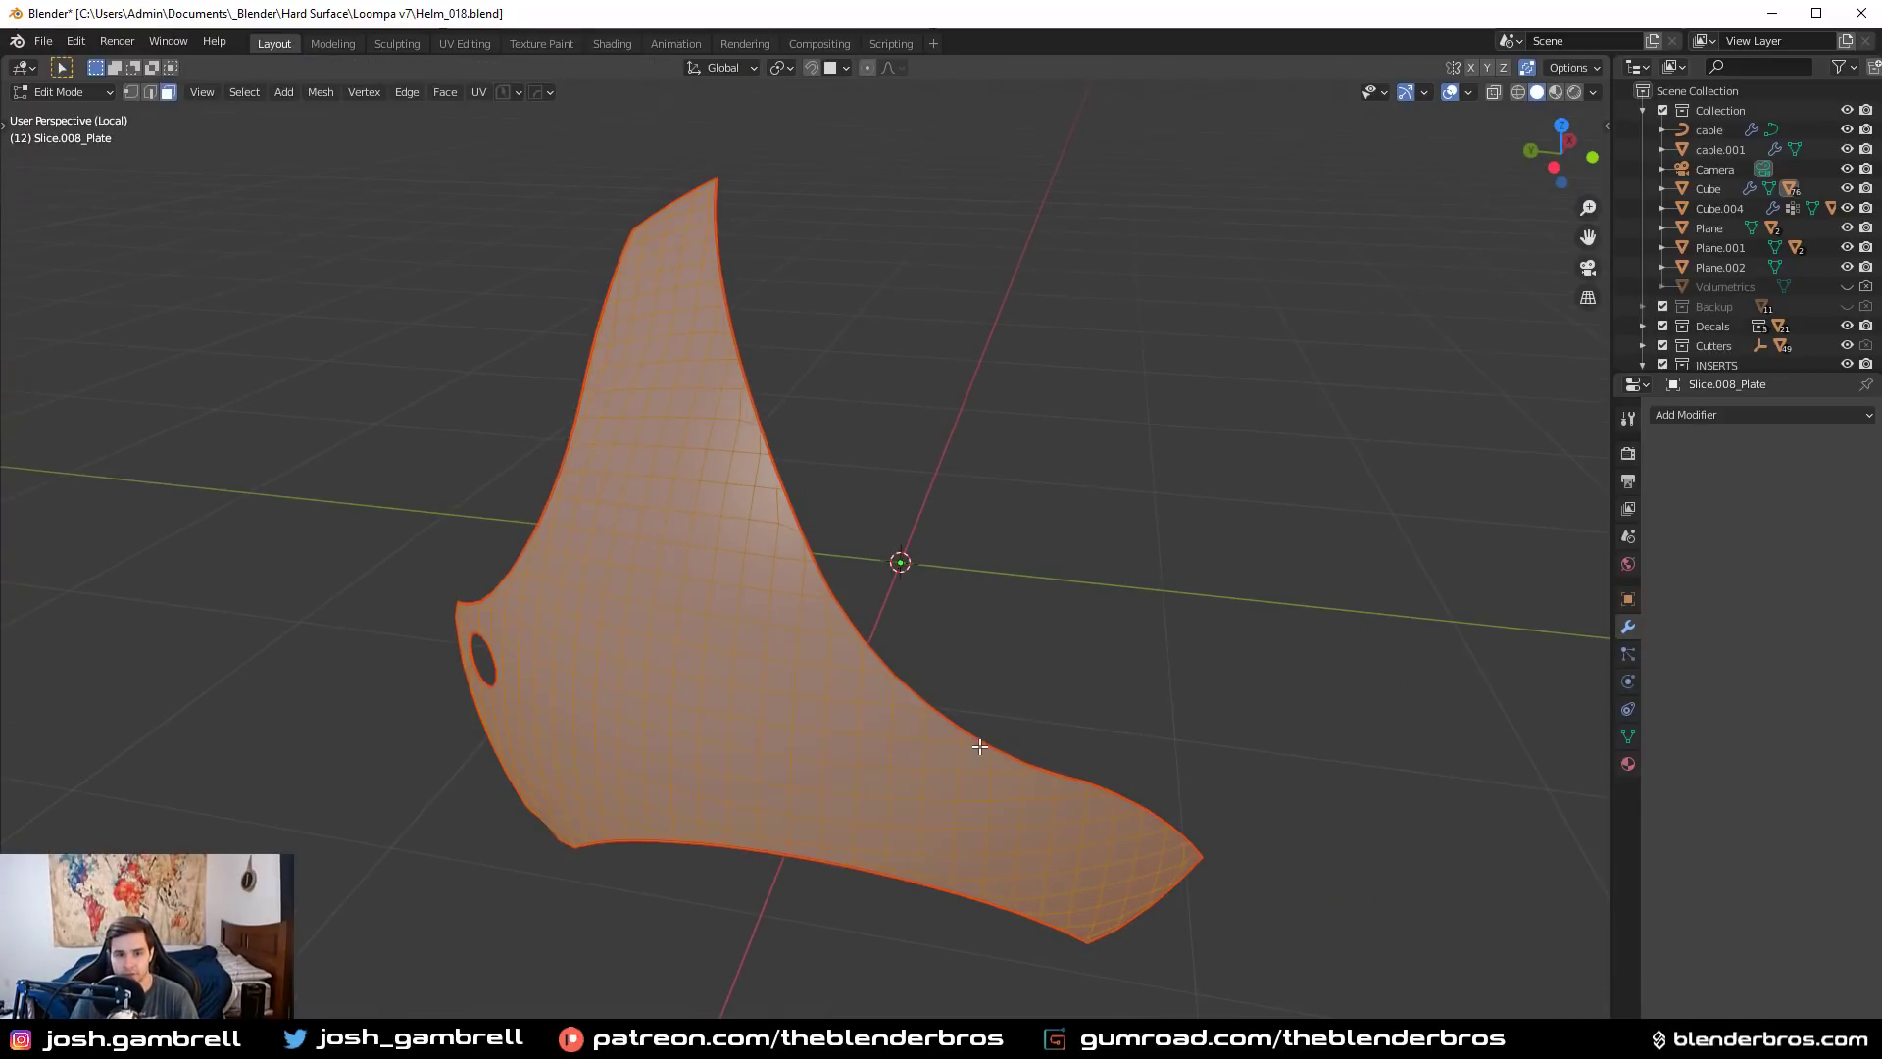
Add a level 1 Catmull-Clark subdivision to the plate, apply it and check the denser mesh
{"action": "key", "text": "w"}
{"action": "key", "text": "ctrl+1"}
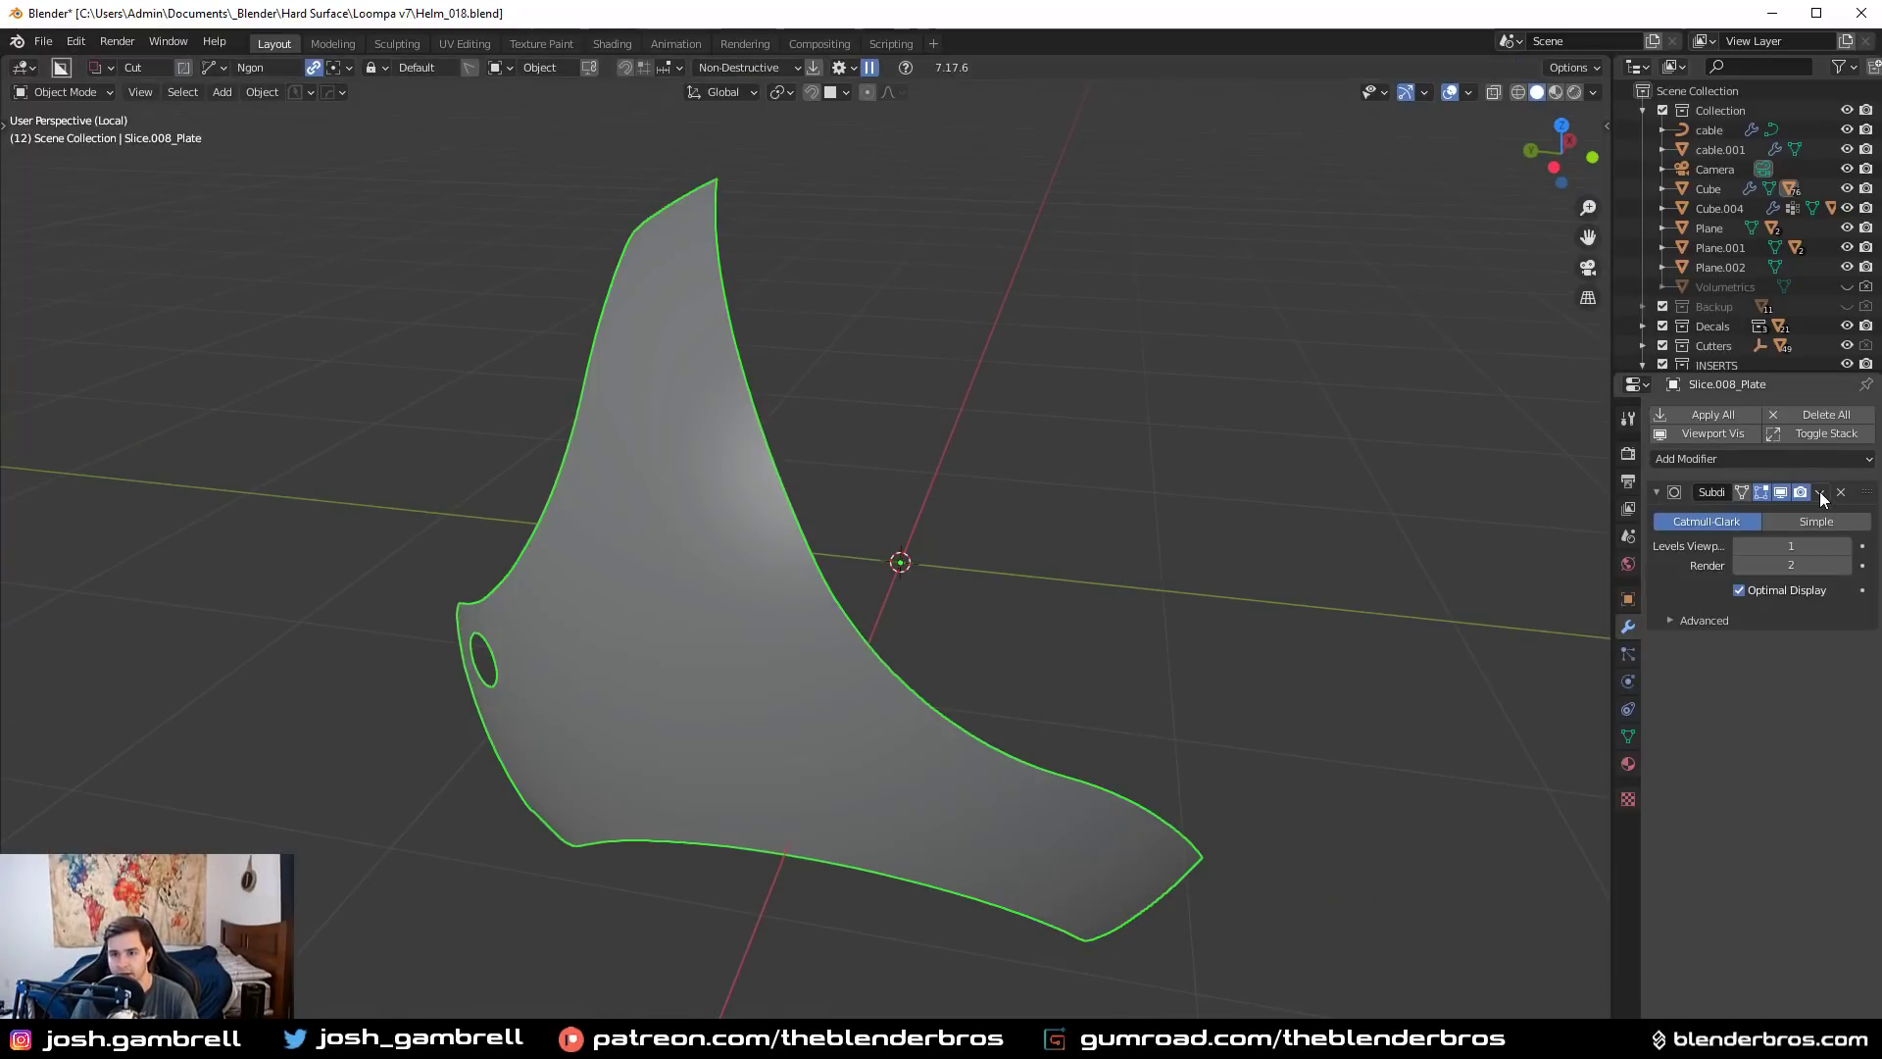
{"action": "left_click", "coordinate": [1819, 491]}
{"action": "left_click", "coordinate": [1790, 518]}
{"action": "key", "text": "Tab"}
{"action": "middle_click_drag", "start_coordinate": [1038, 719], "coordinate": [1114, 680]}
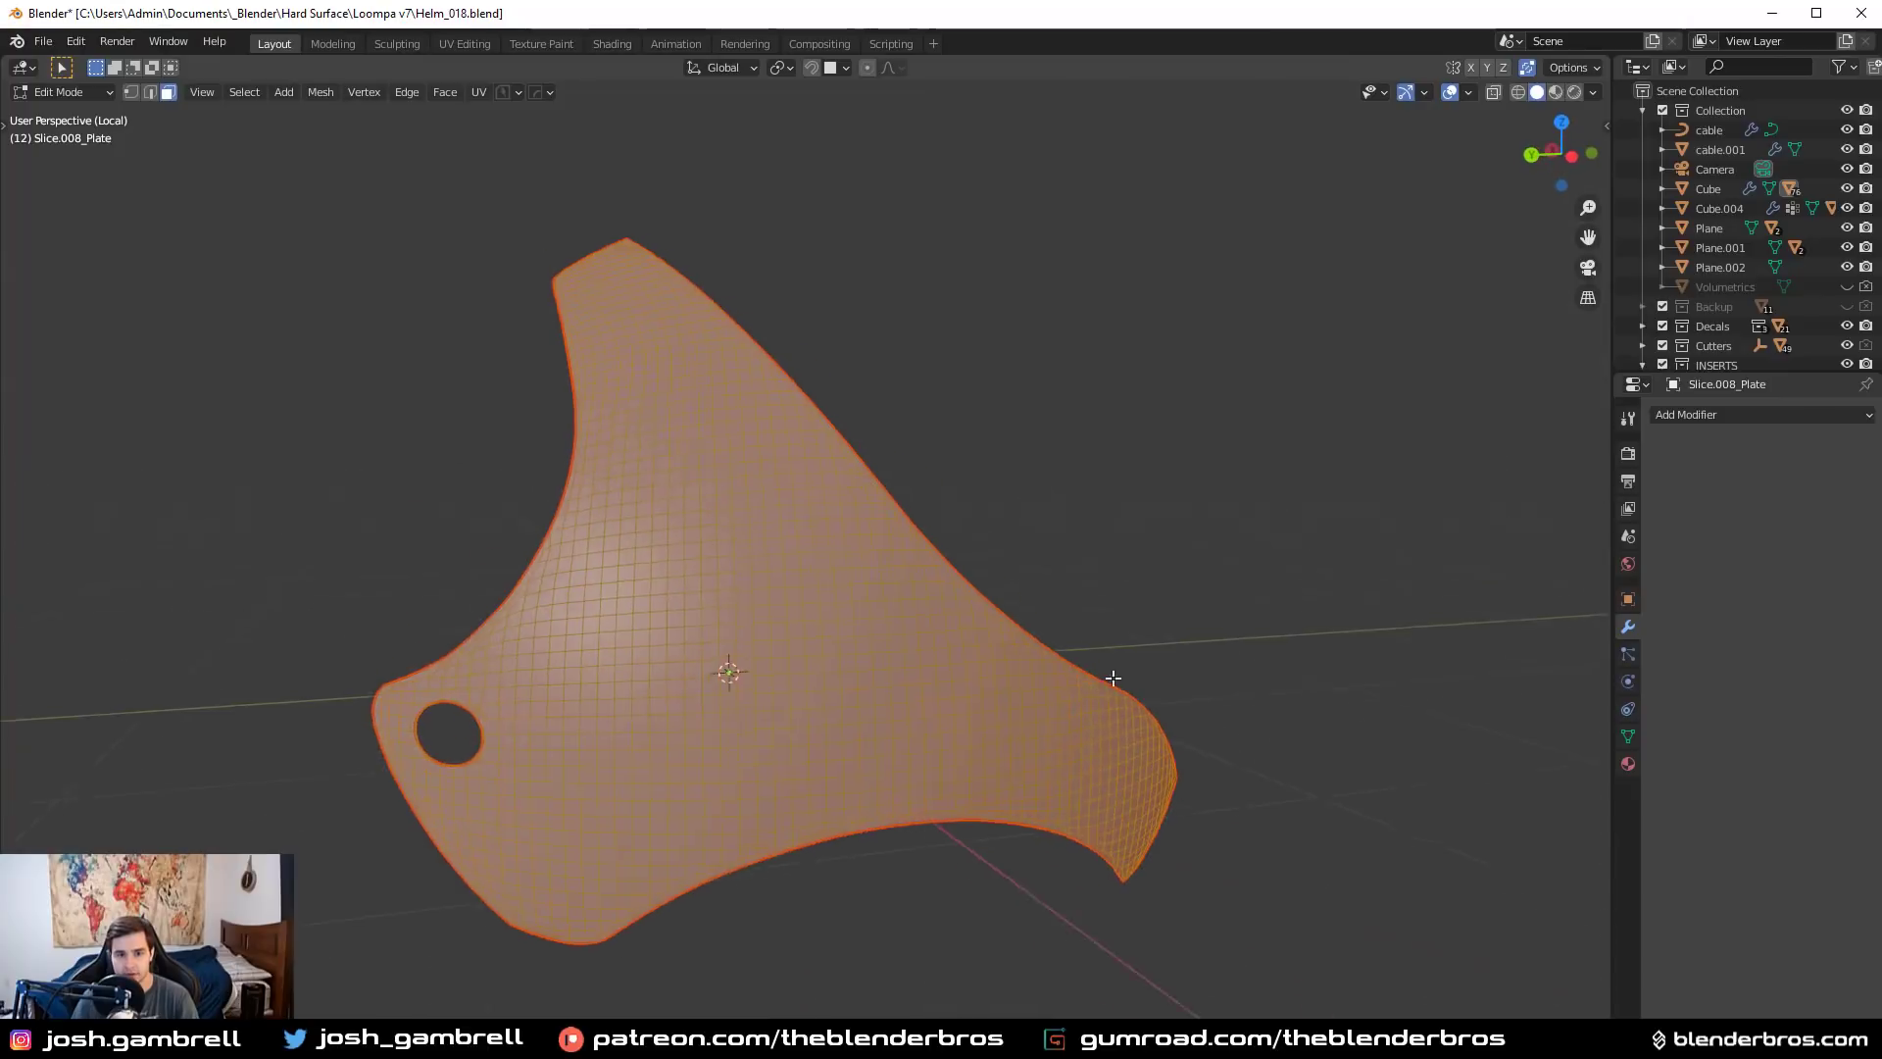
{"action": "scroll", "coordinate": [930, 800], "scroll_direction": "up", "scroll_amount": 3}
{"action": "middle_click_drag", "start_coordinate": [903, 752], "coordinate": [852, 807]}
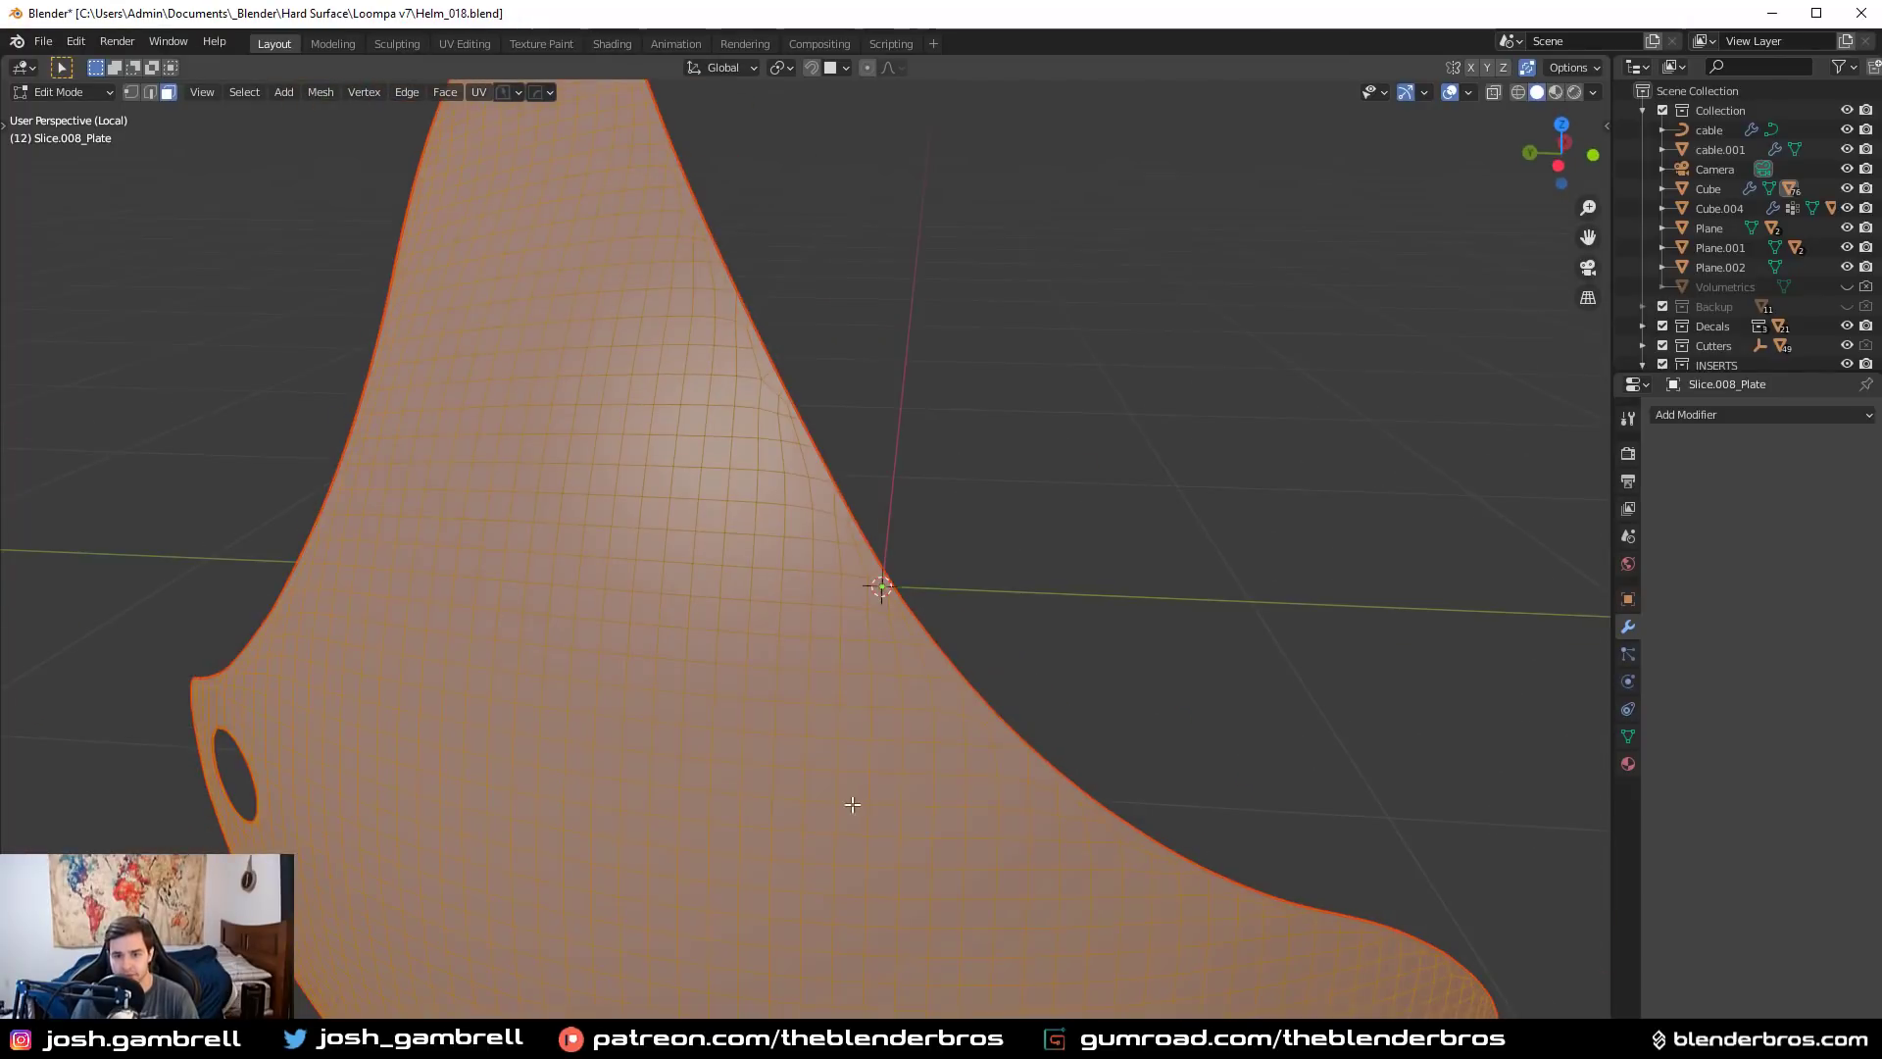
Bring back the full helmet from local view and add a HardOps Cloth modifier to the plate
{"action": "key", "text": "Tab"}
{"action": "key", "text": "slash"}
{"action": "scroll", "coordinate": [823, 615], "scroll_direction": "down", "scroll_amount": 2}
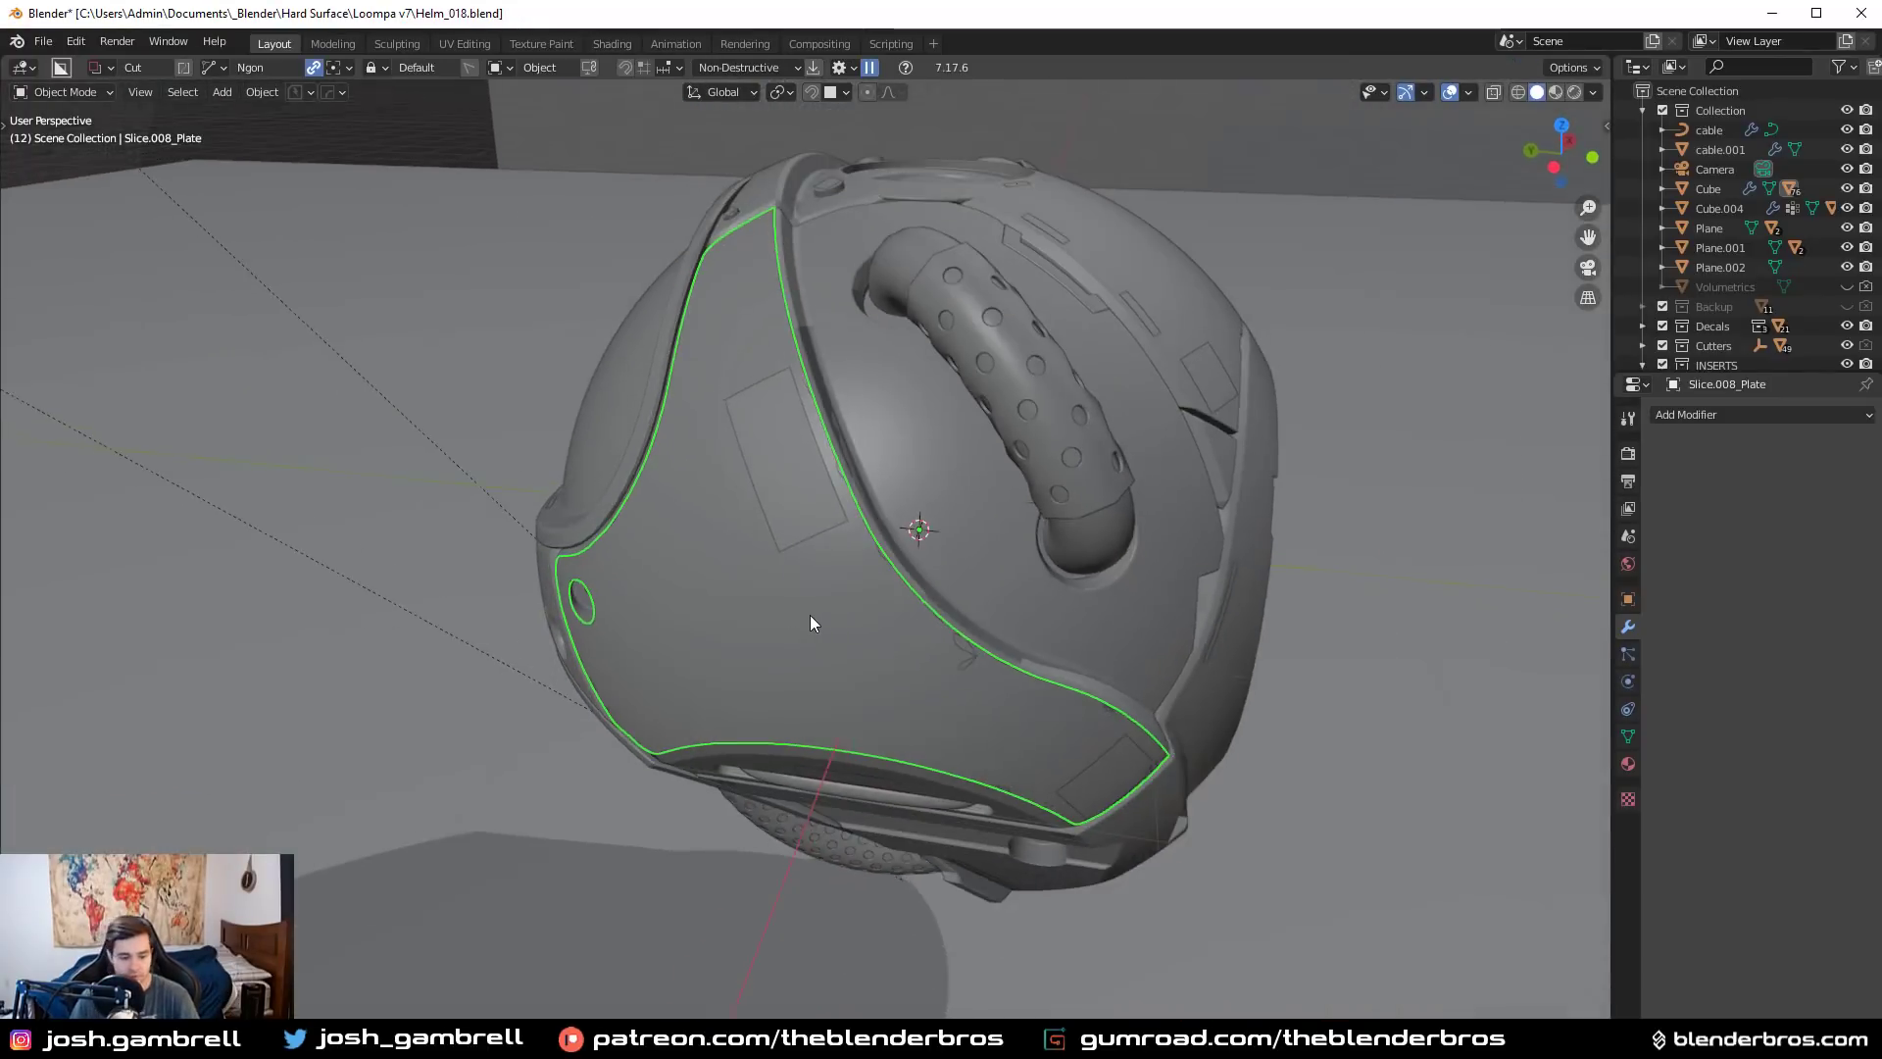
{"action": "middle_click_drag", "start_coordinate": [810, 615], "coordinate": [788, 607]}
{"action": "key", "text": "q"}
{"action": "mouse_move", "coordinate": [767, 690]}
{"action": "mouse_move", "coordinate": [747, 726]}
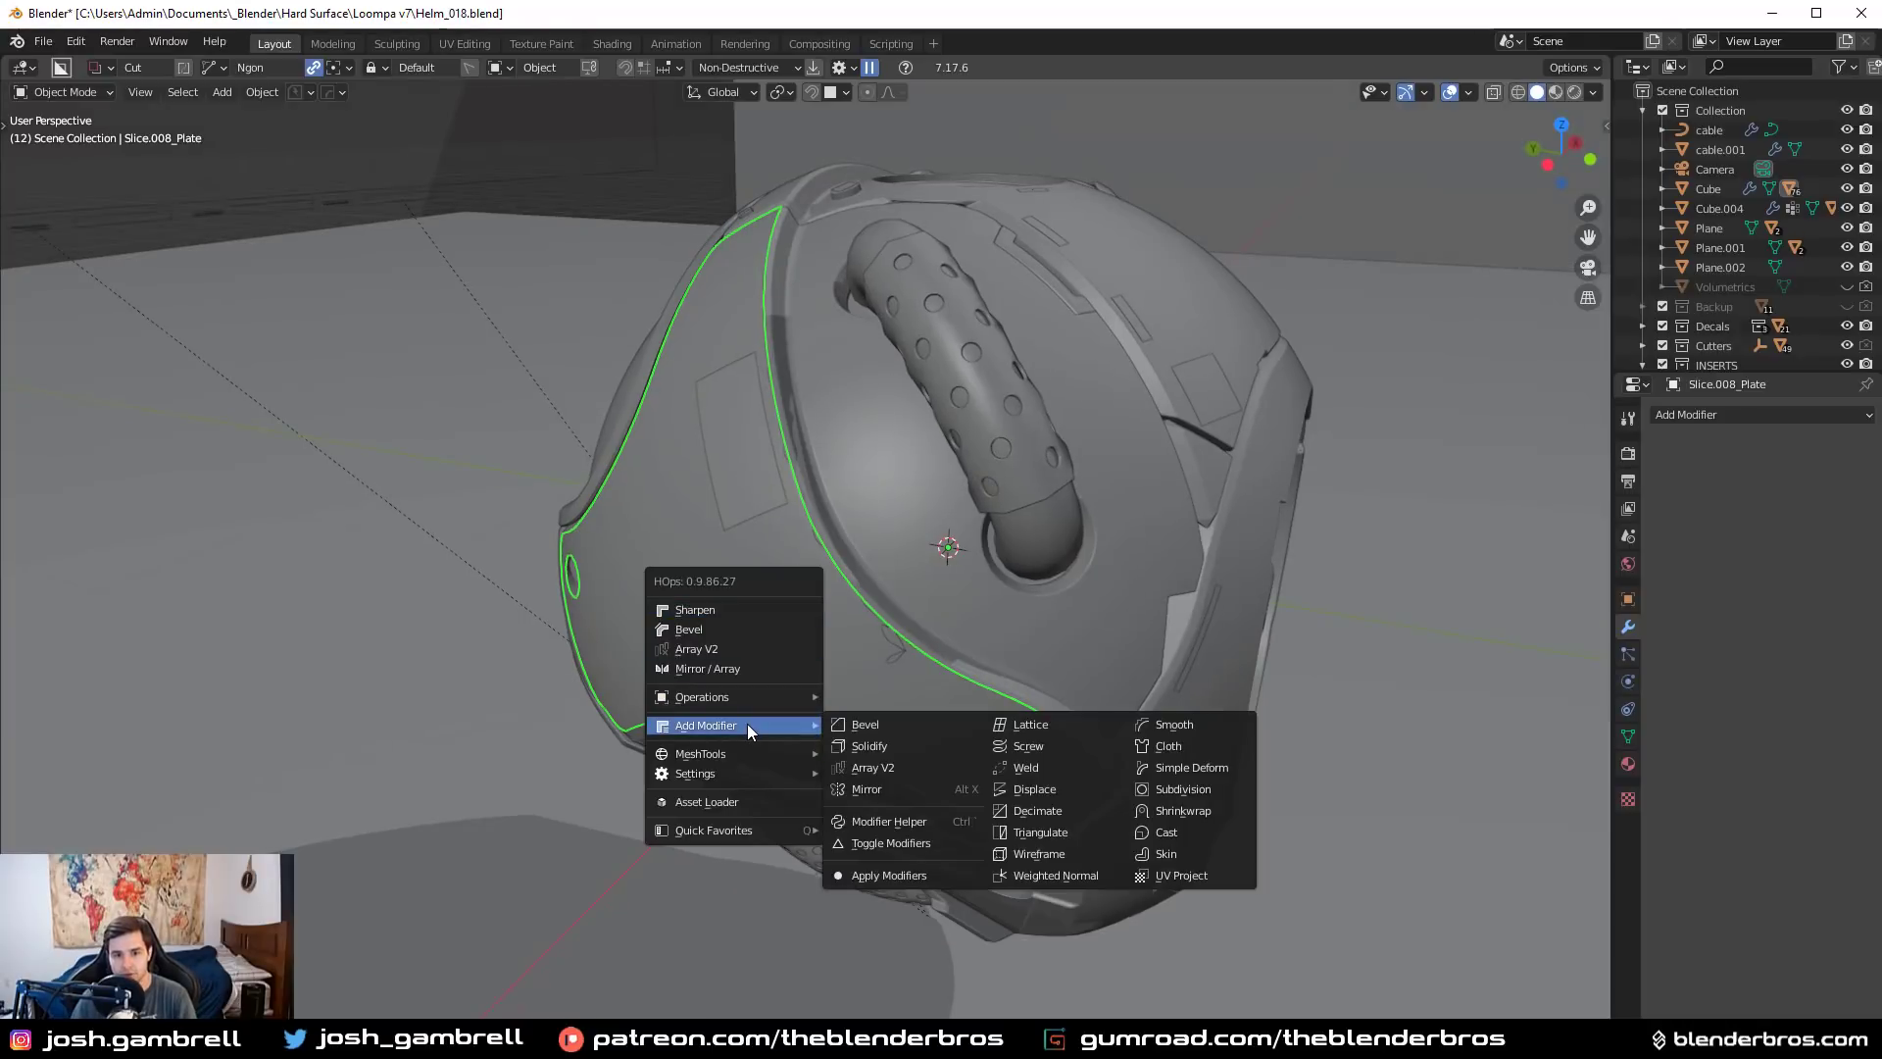
{"action": "left_click", "coordinate": [1202, 744]}
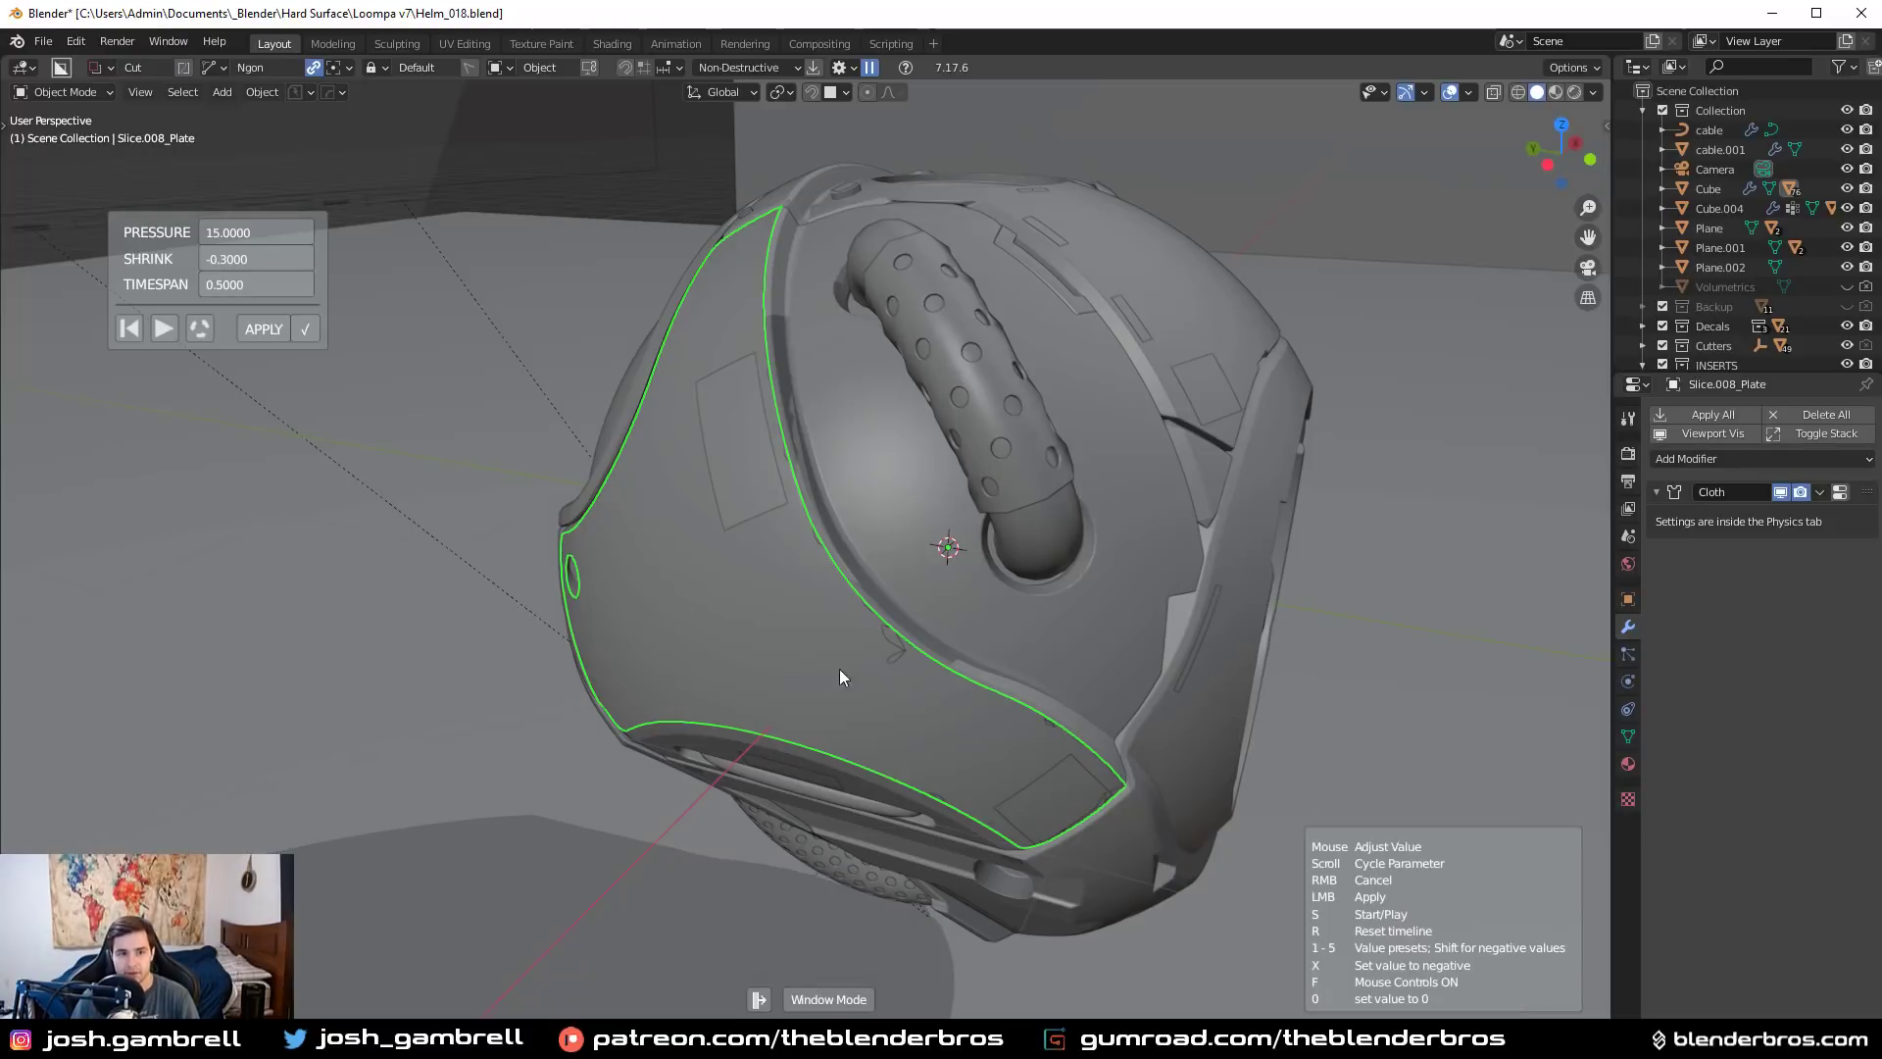
Play the plate's cloth simulation with pressure 15 and shrink -0.3, and view the inflated shape from the side
{"action": "left_click", "coordinate": [163, 329]}
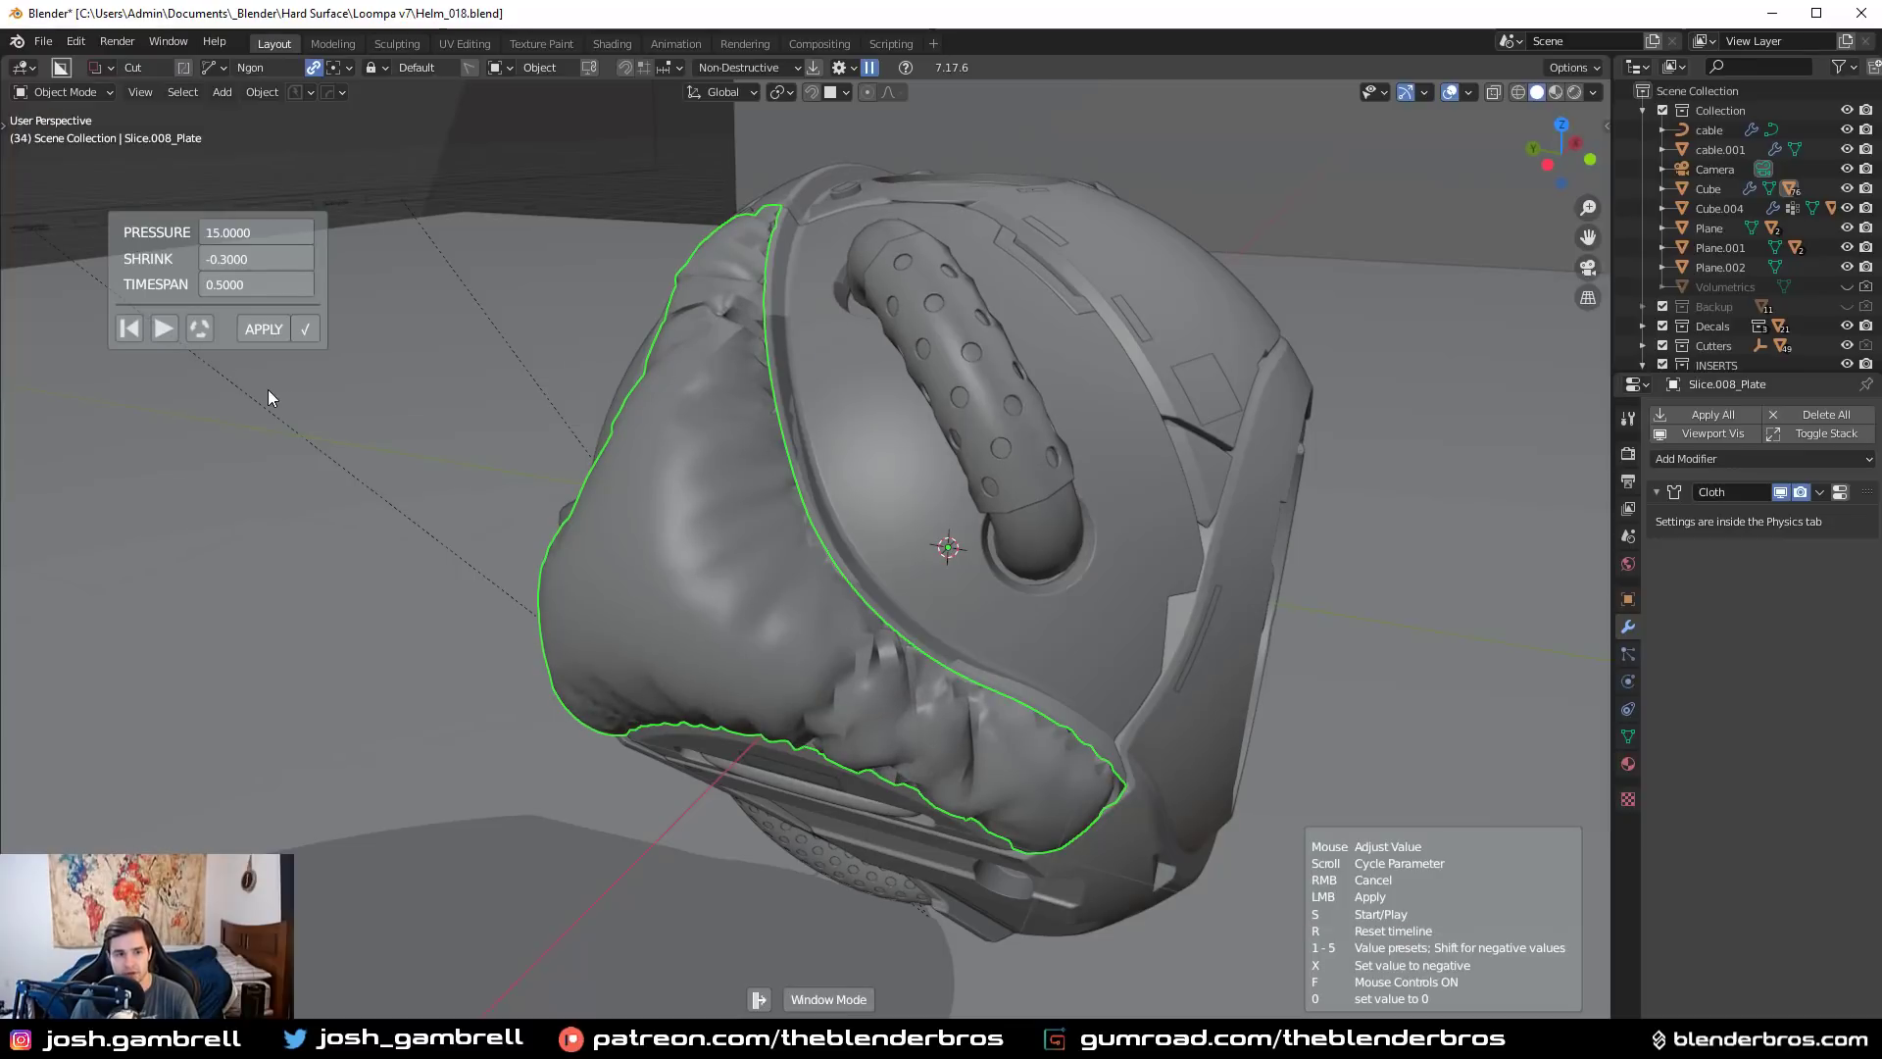
{"action": "key", "text": "s"}
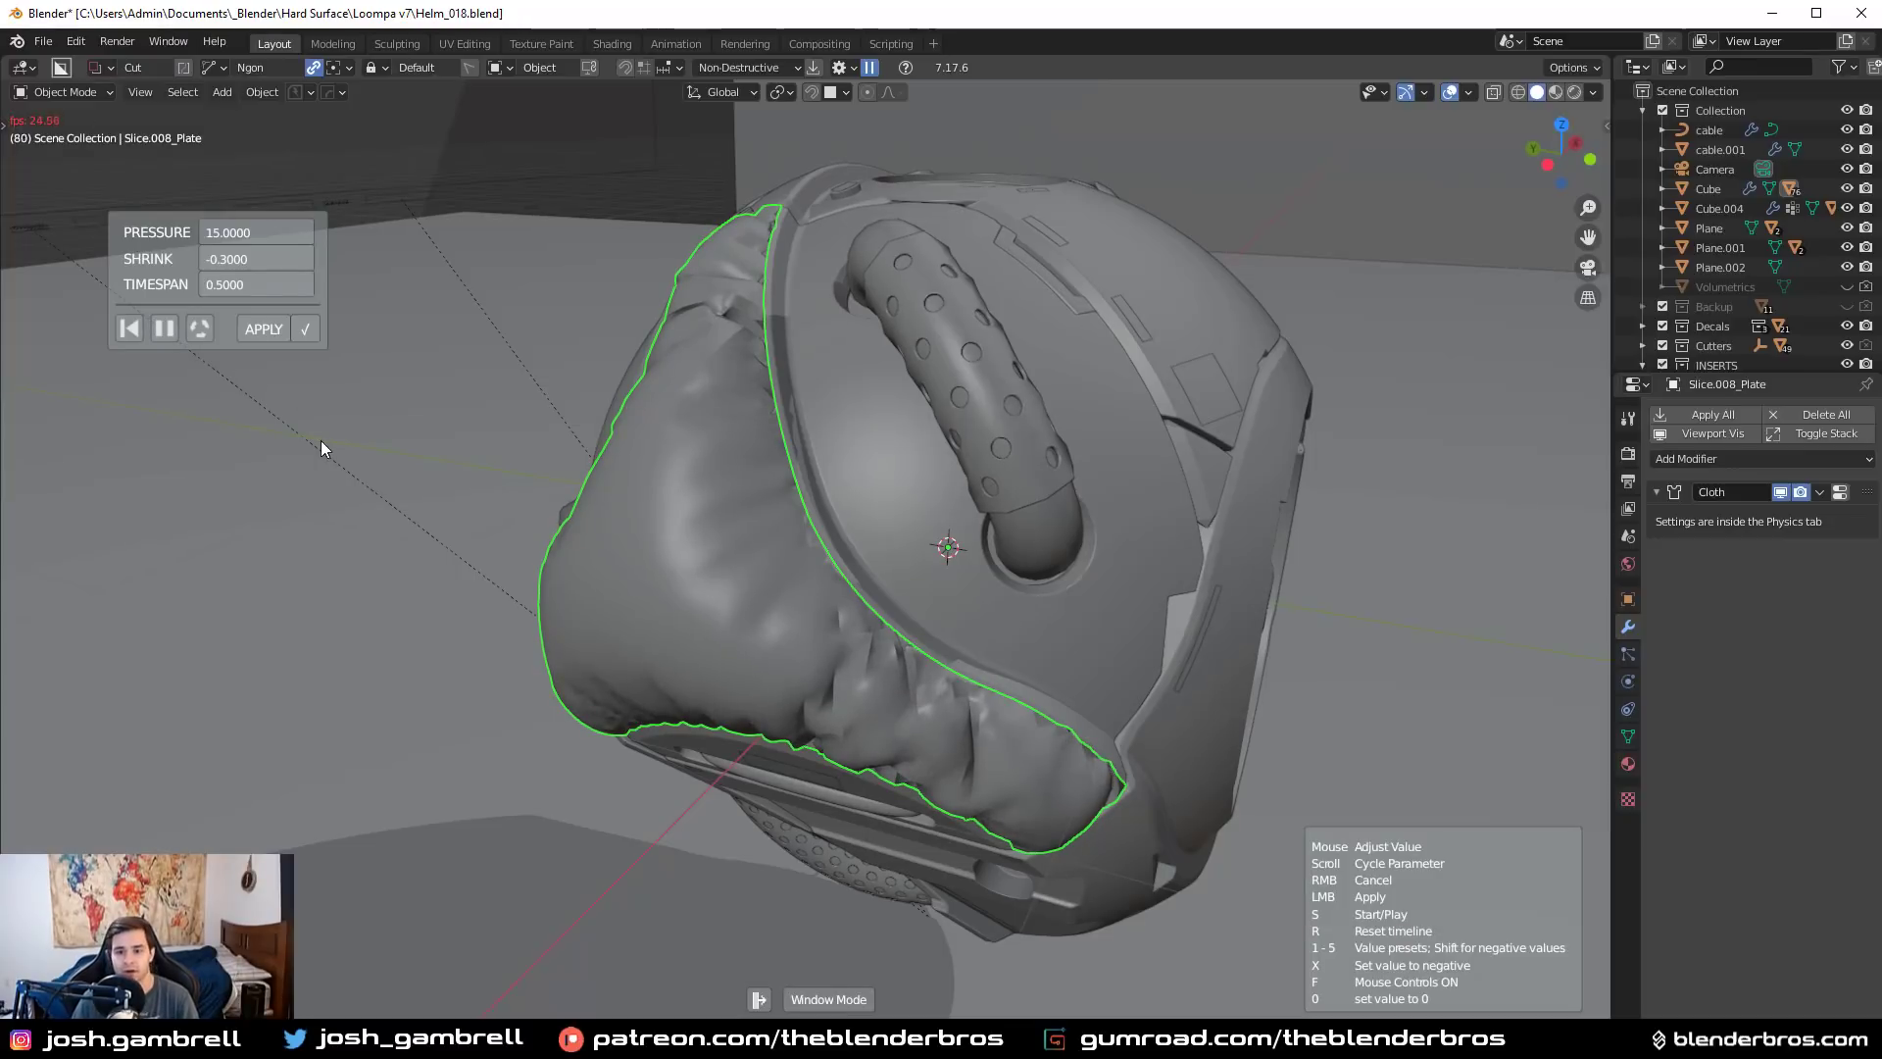
{"action": "middle_click_drag", "start_coordinate": [762, 630], "coordinate": [543, 551]}
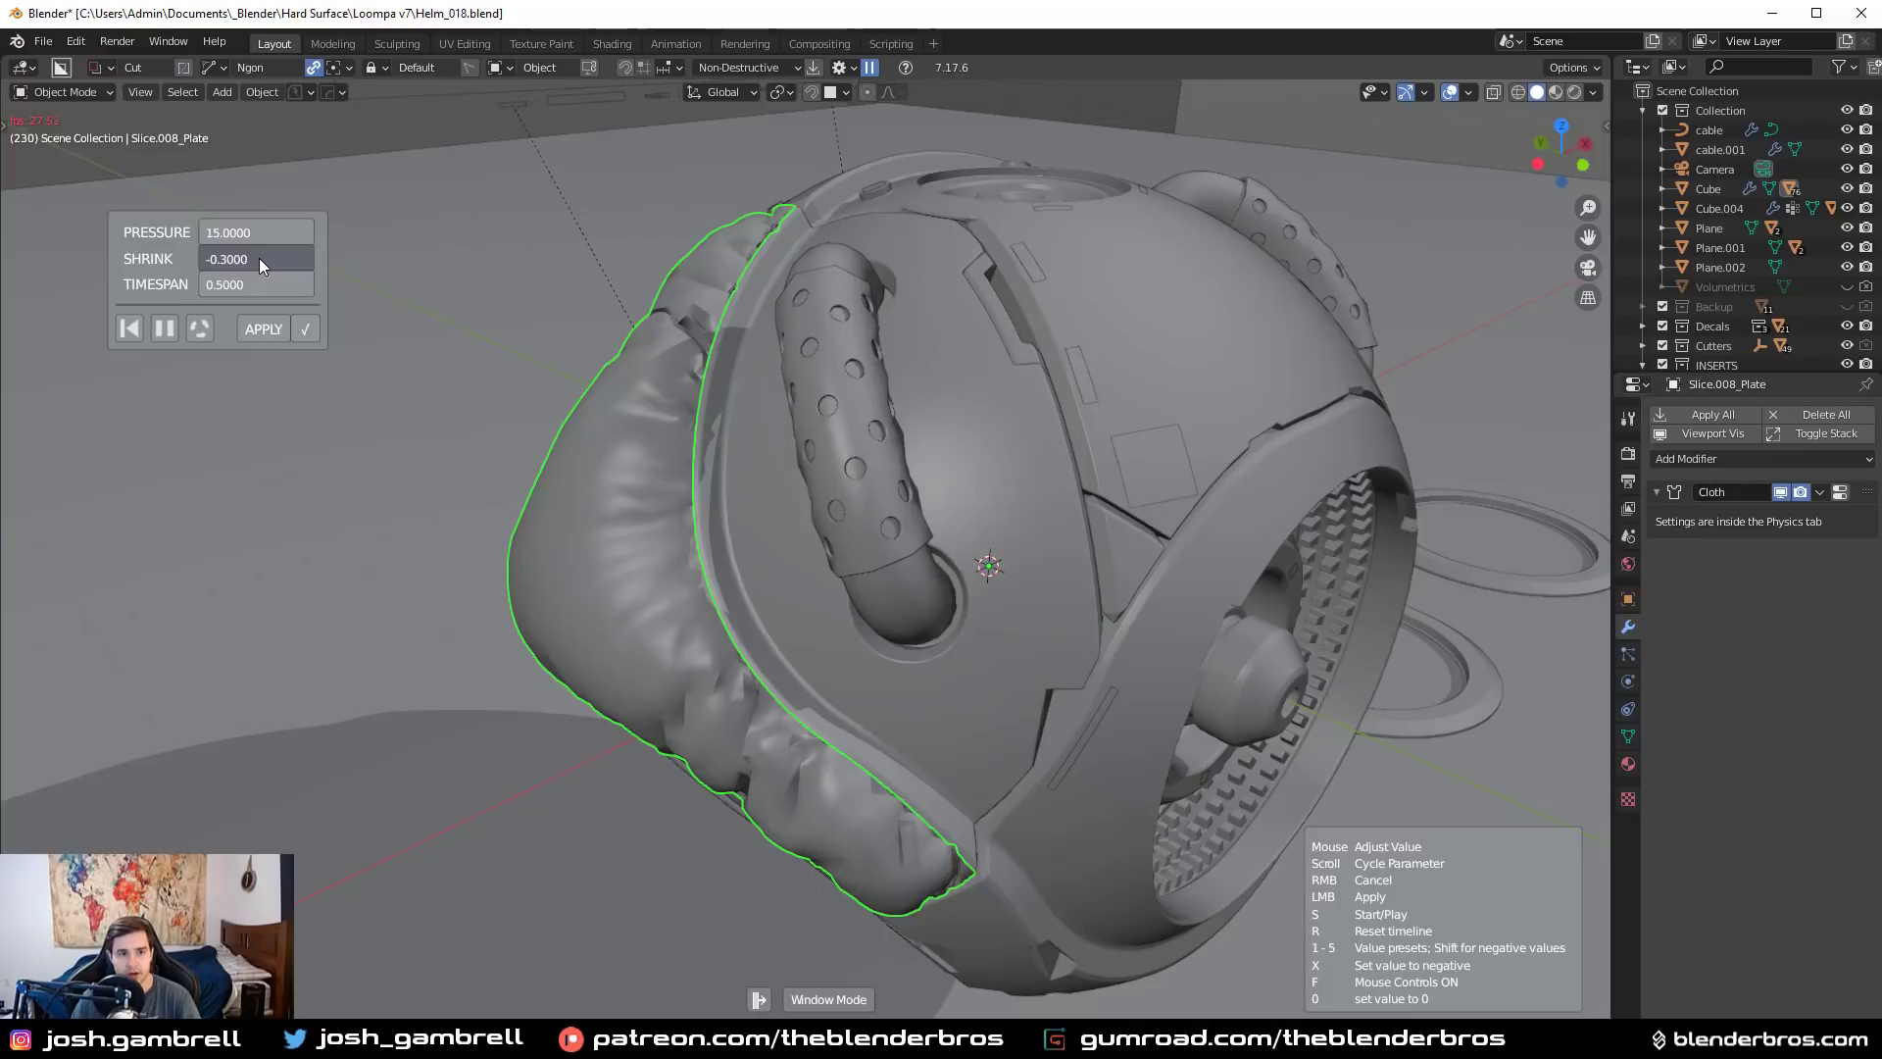
With the simulation playing, test the cloth's shrink at -0.6, -0.5, 0, -0.1 and 0.3, ending at -0.8
{"action": "scroll", "coordinate": [259, 260], "scroll_direction": "down", "scroll_amount": 9}
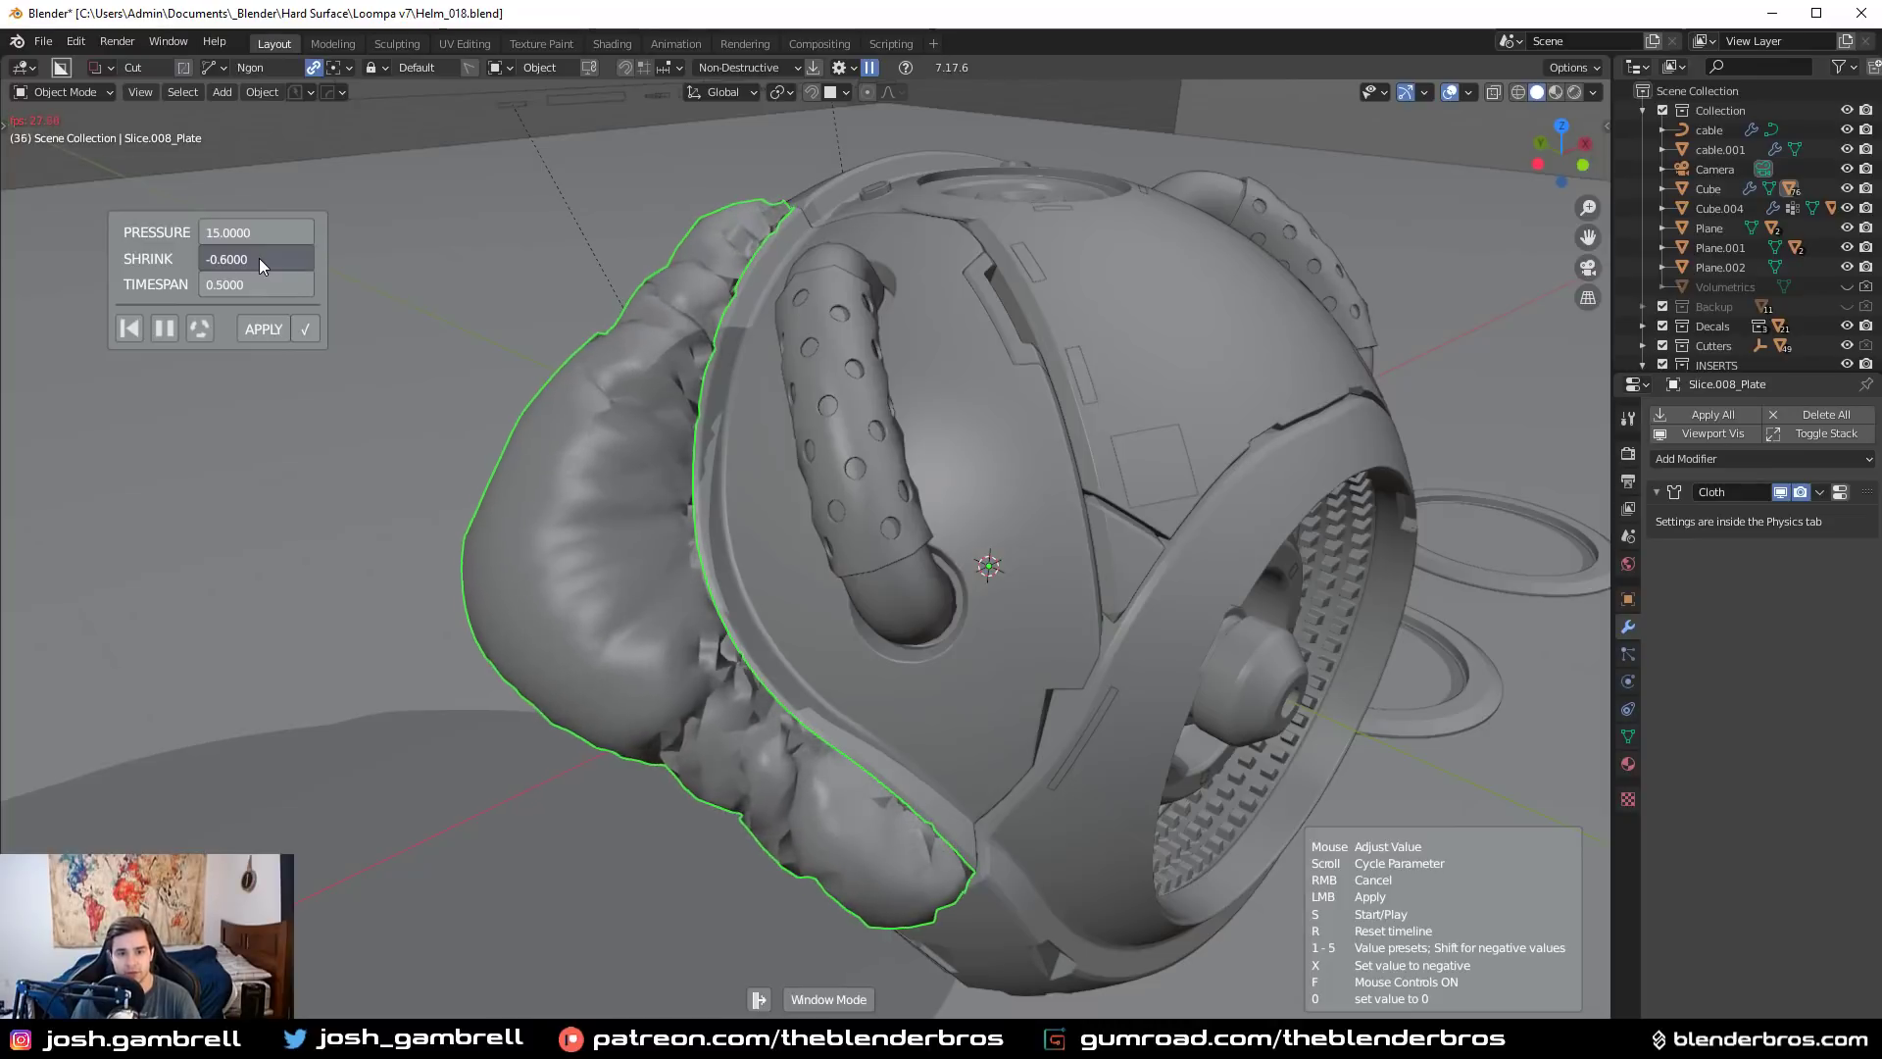
{"action": "scroll", "coordinate": [259, 258], "scroll_direction": "up", "scroll_amount": 7}
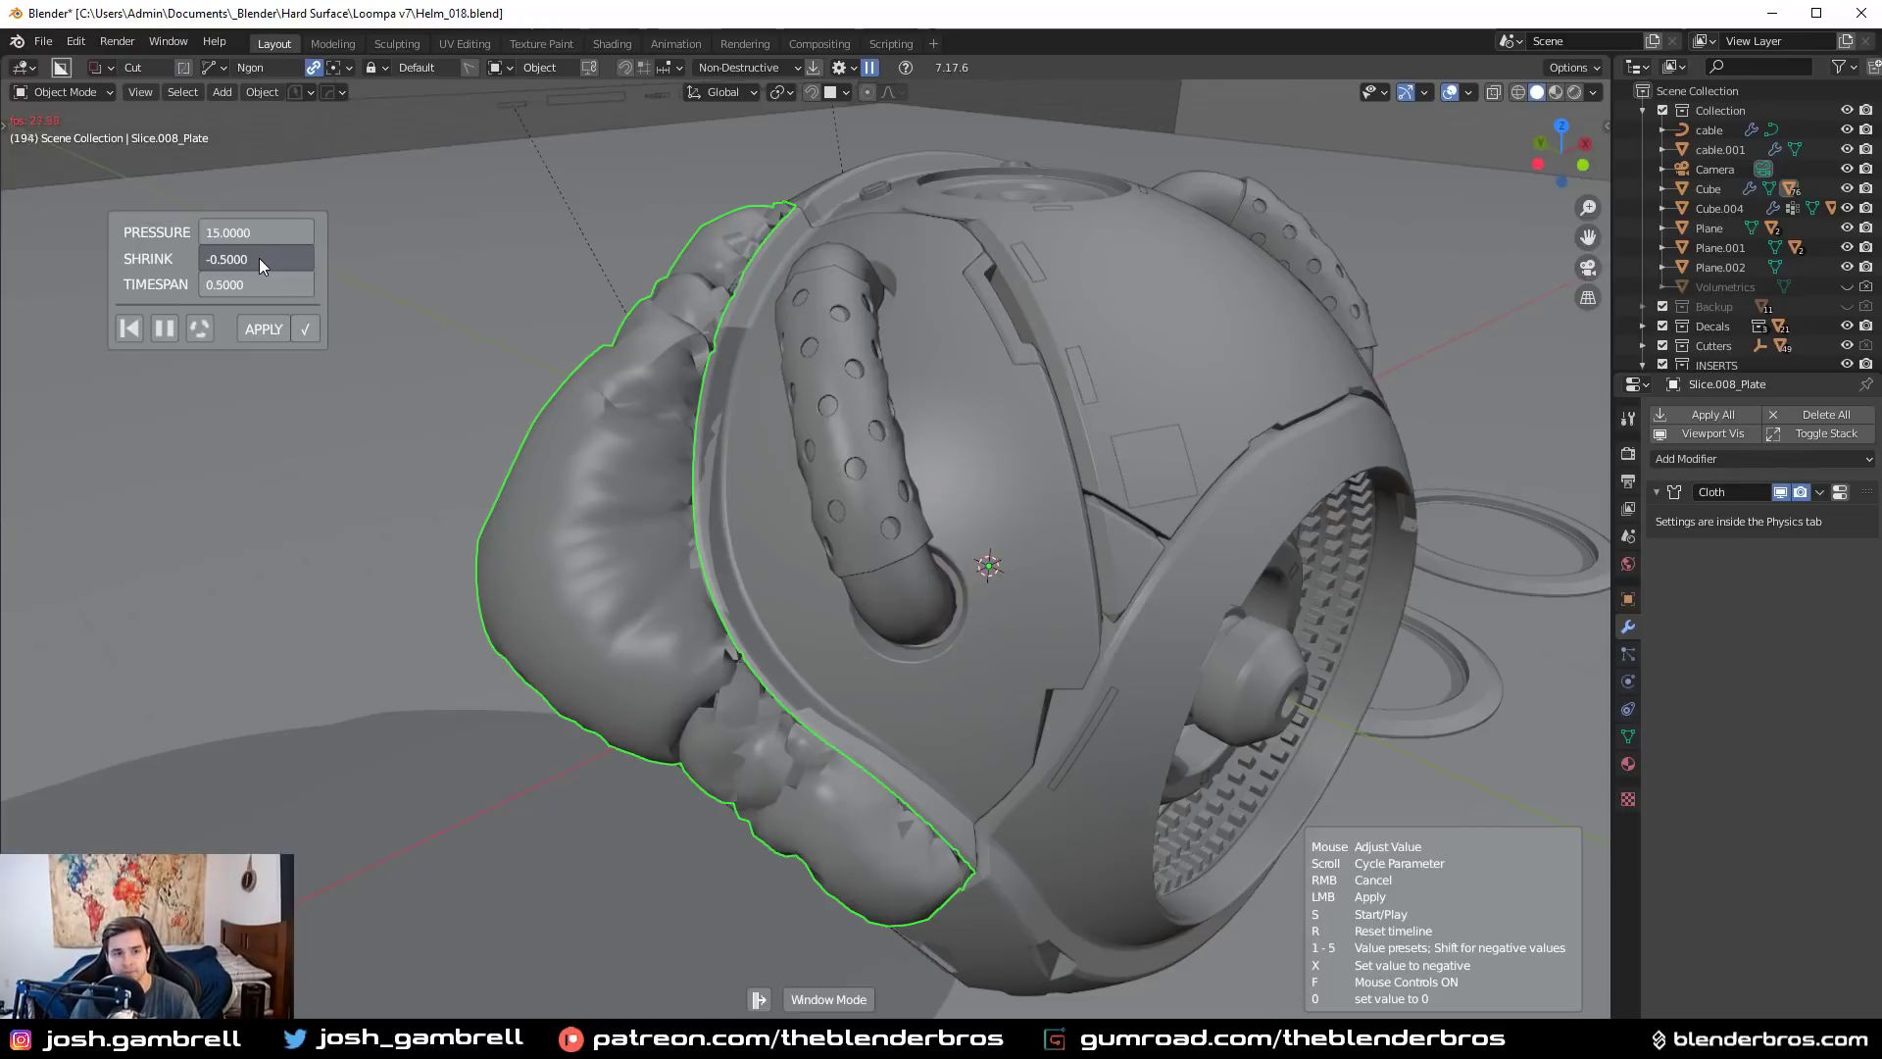
{"action": "key", "text": "0"}
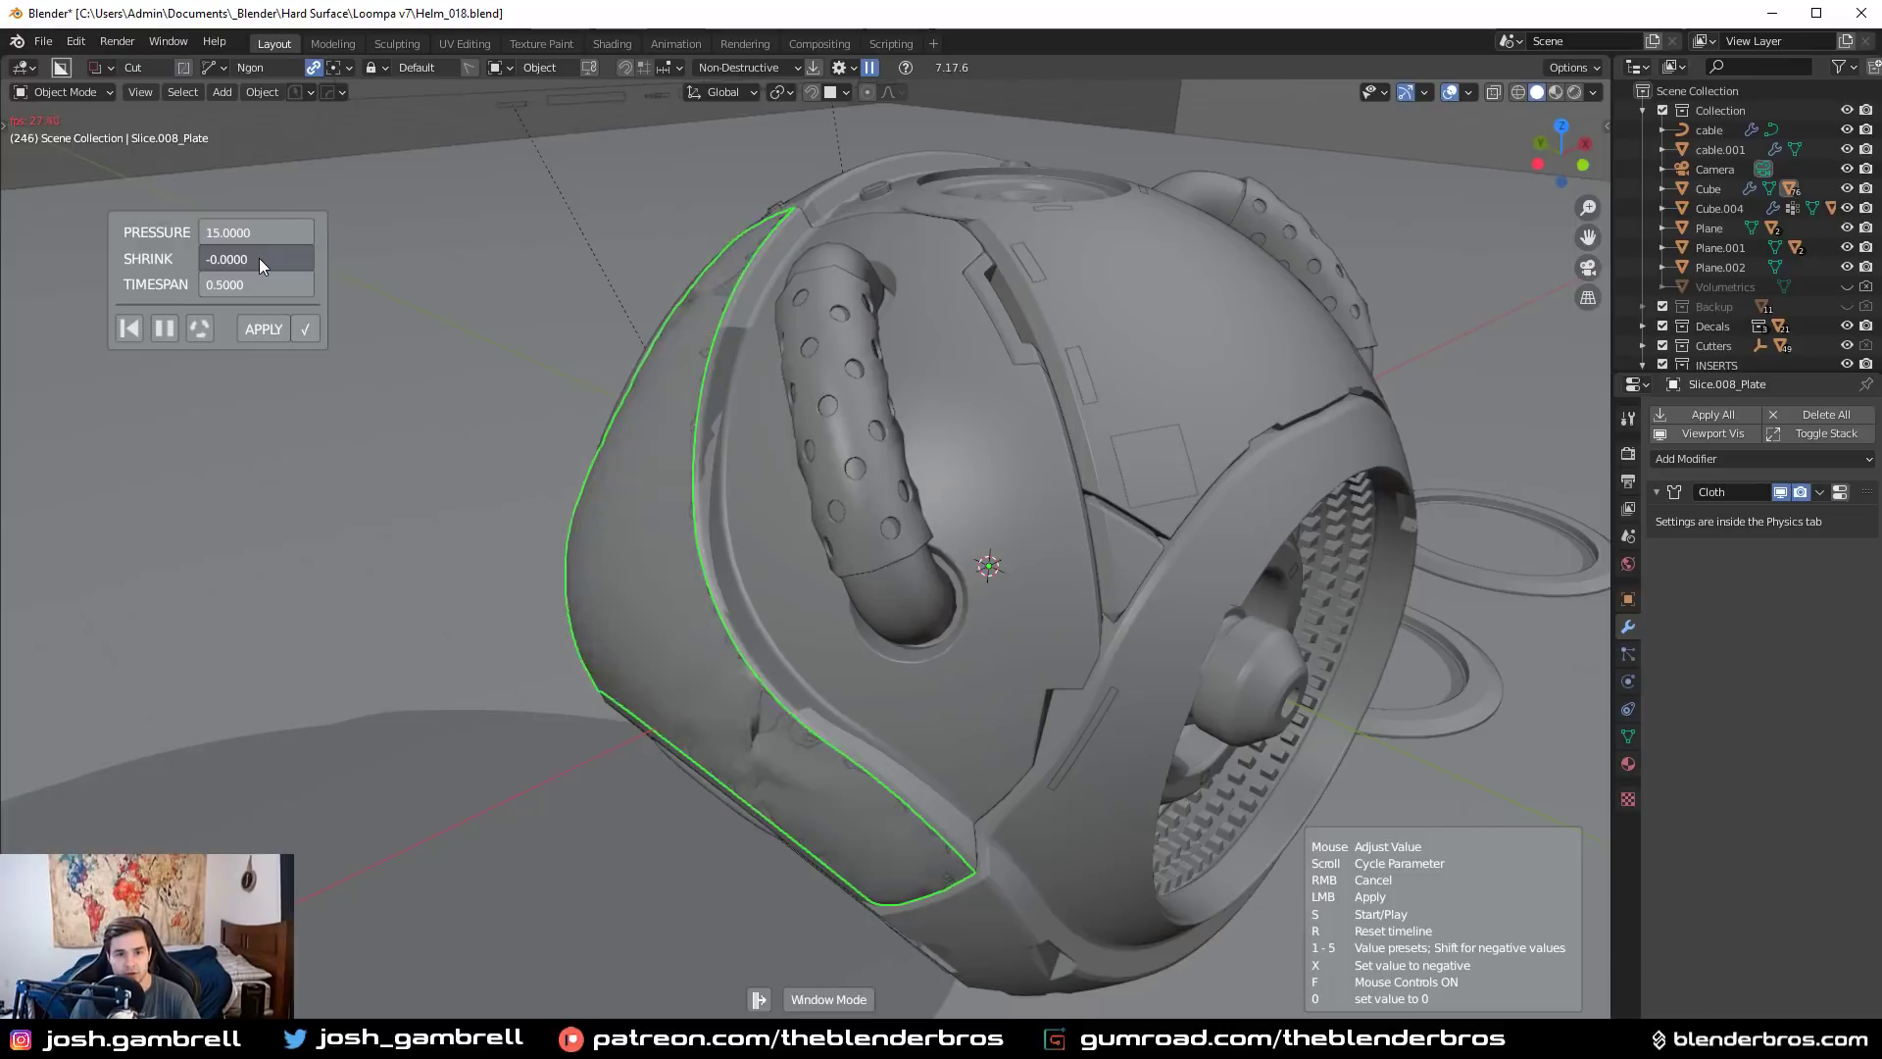
{"action": "key", "text": "shift+1"}
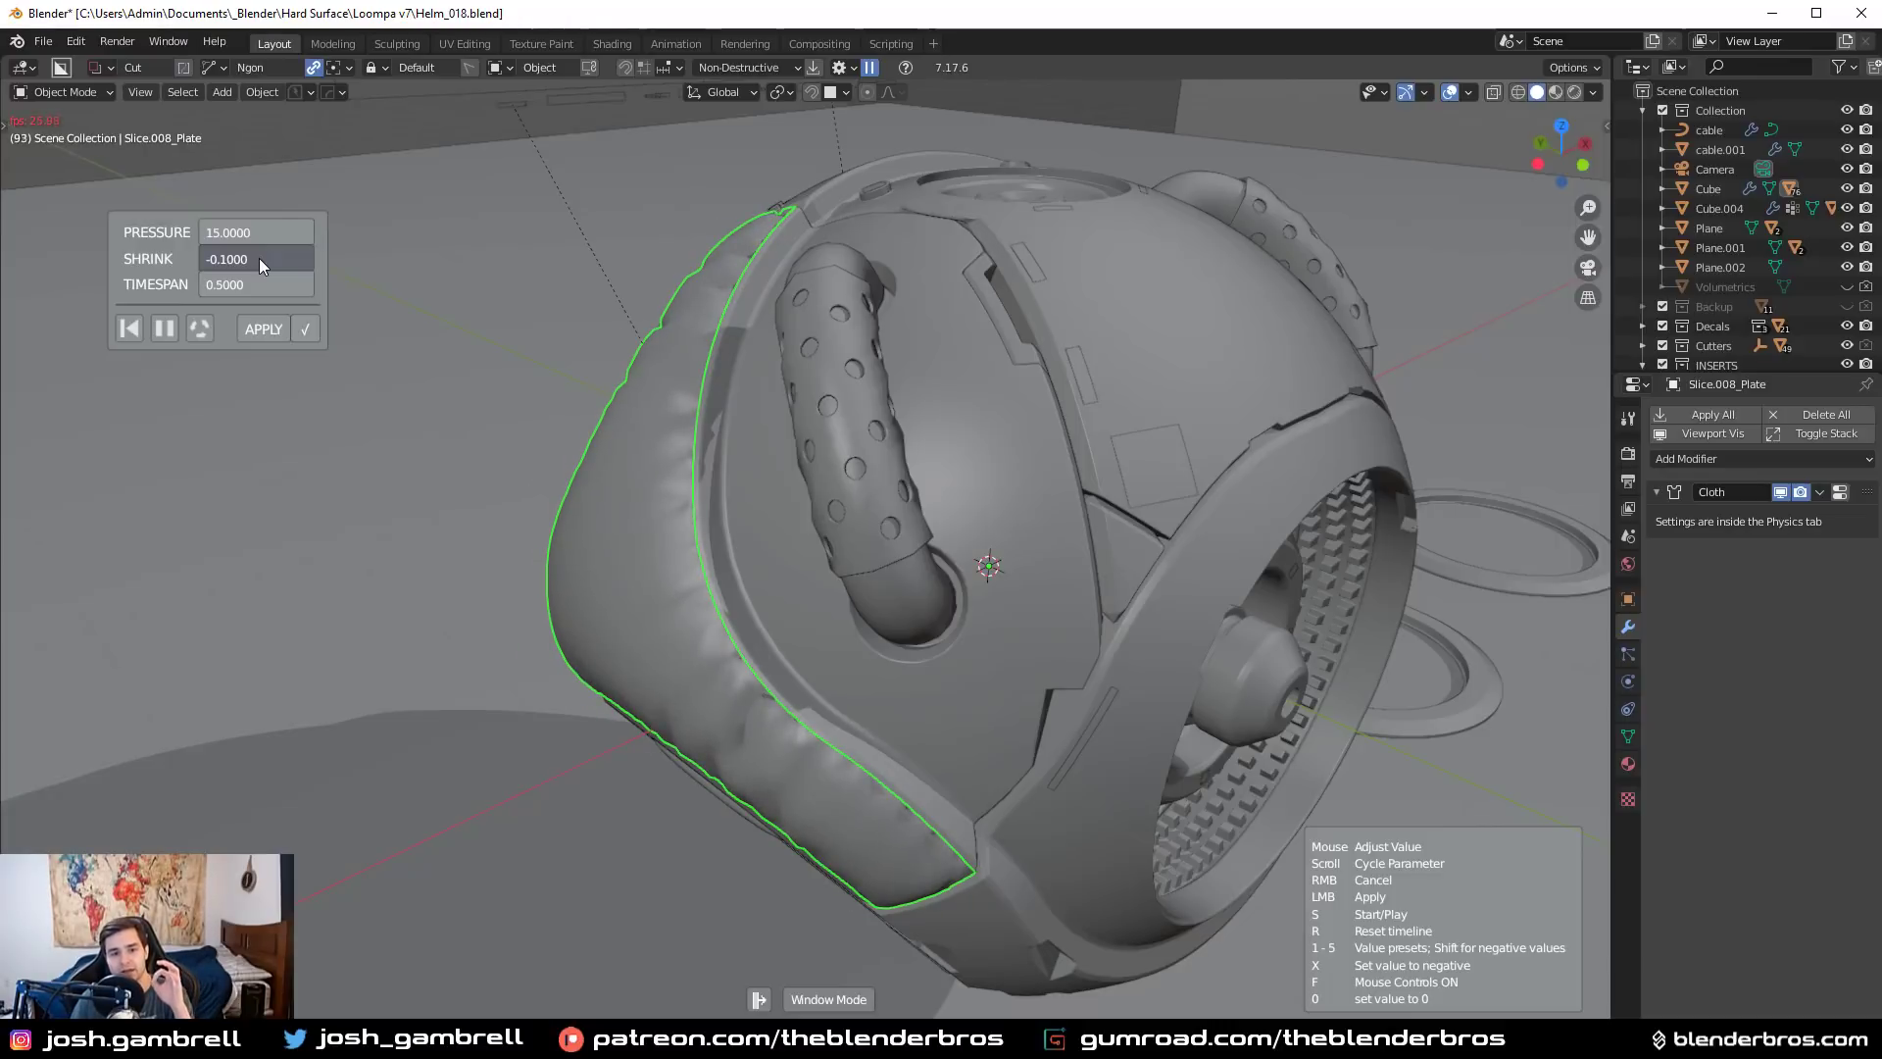
{"action": "key", "text": "shift+5"}
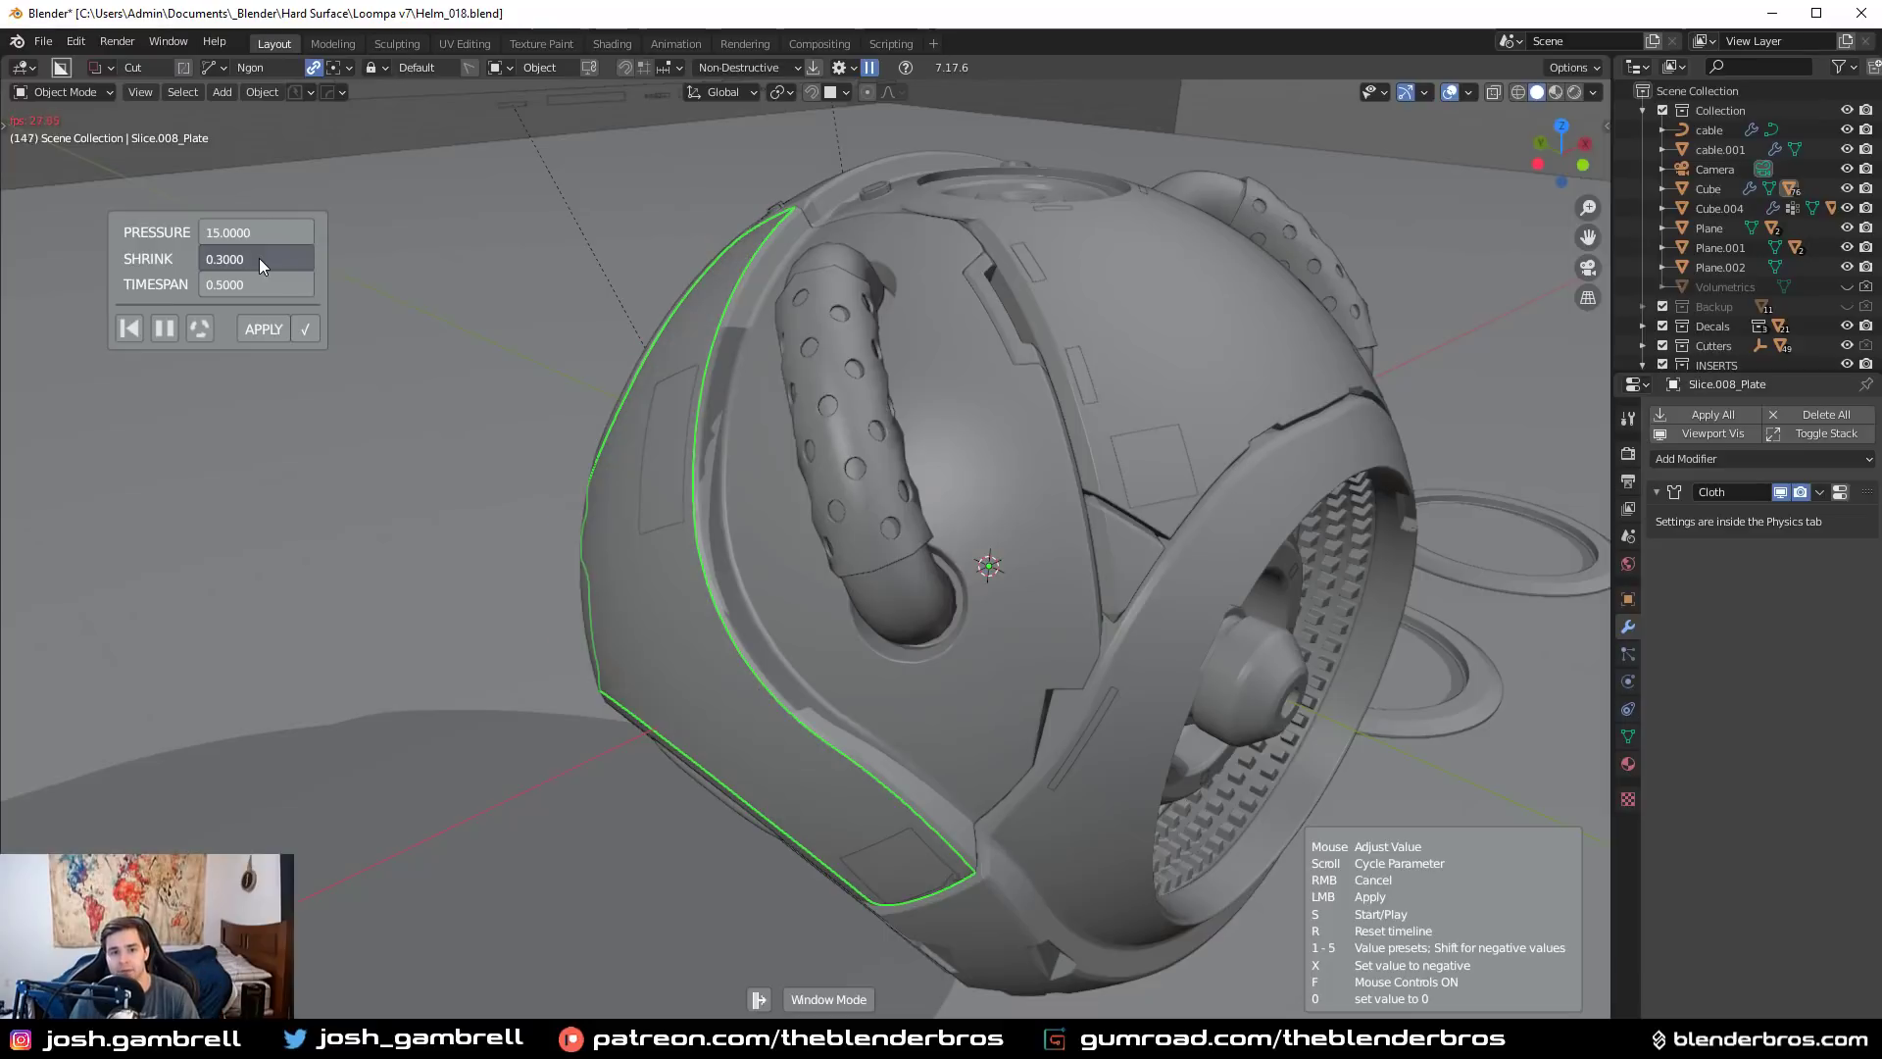
{"action": "key", "text": "shift+4"}
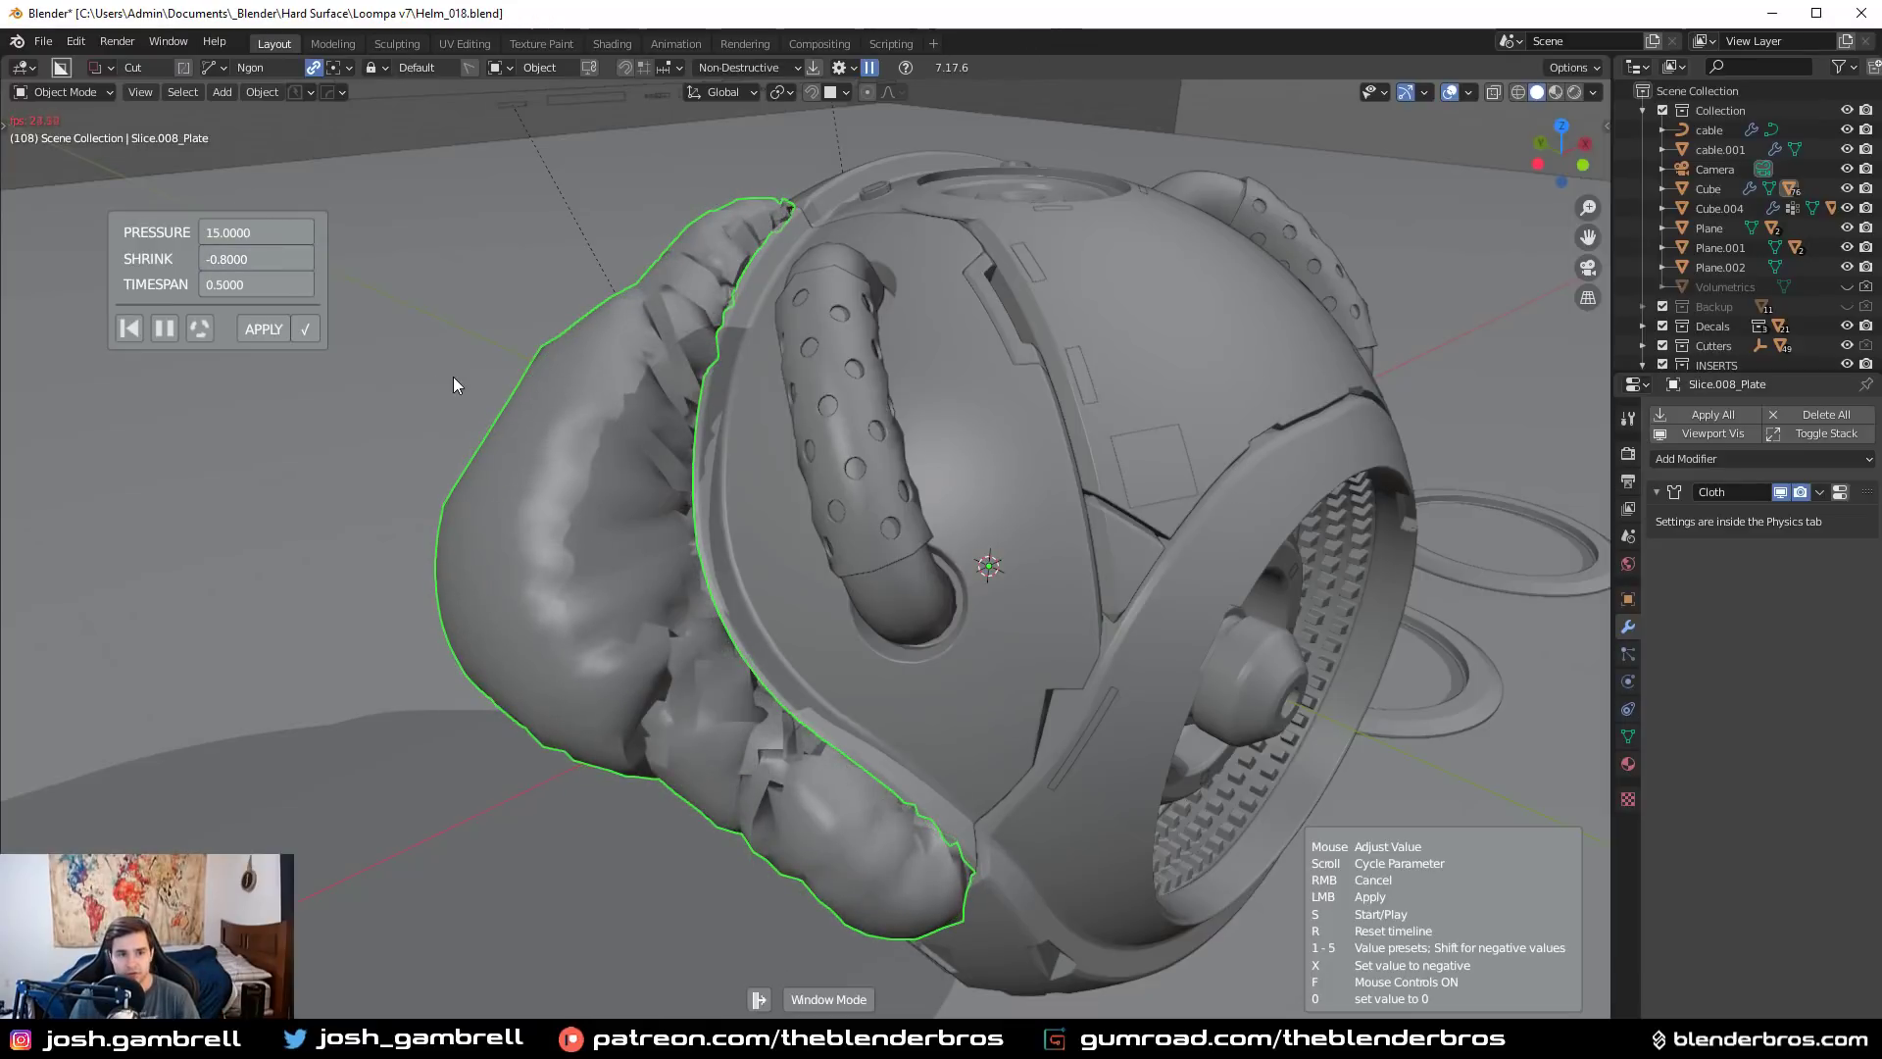
Try the playing cloth's shrink at -0.3 and -0.1, and settle on -0.2
{"action": "key", "text": "shift+1"}
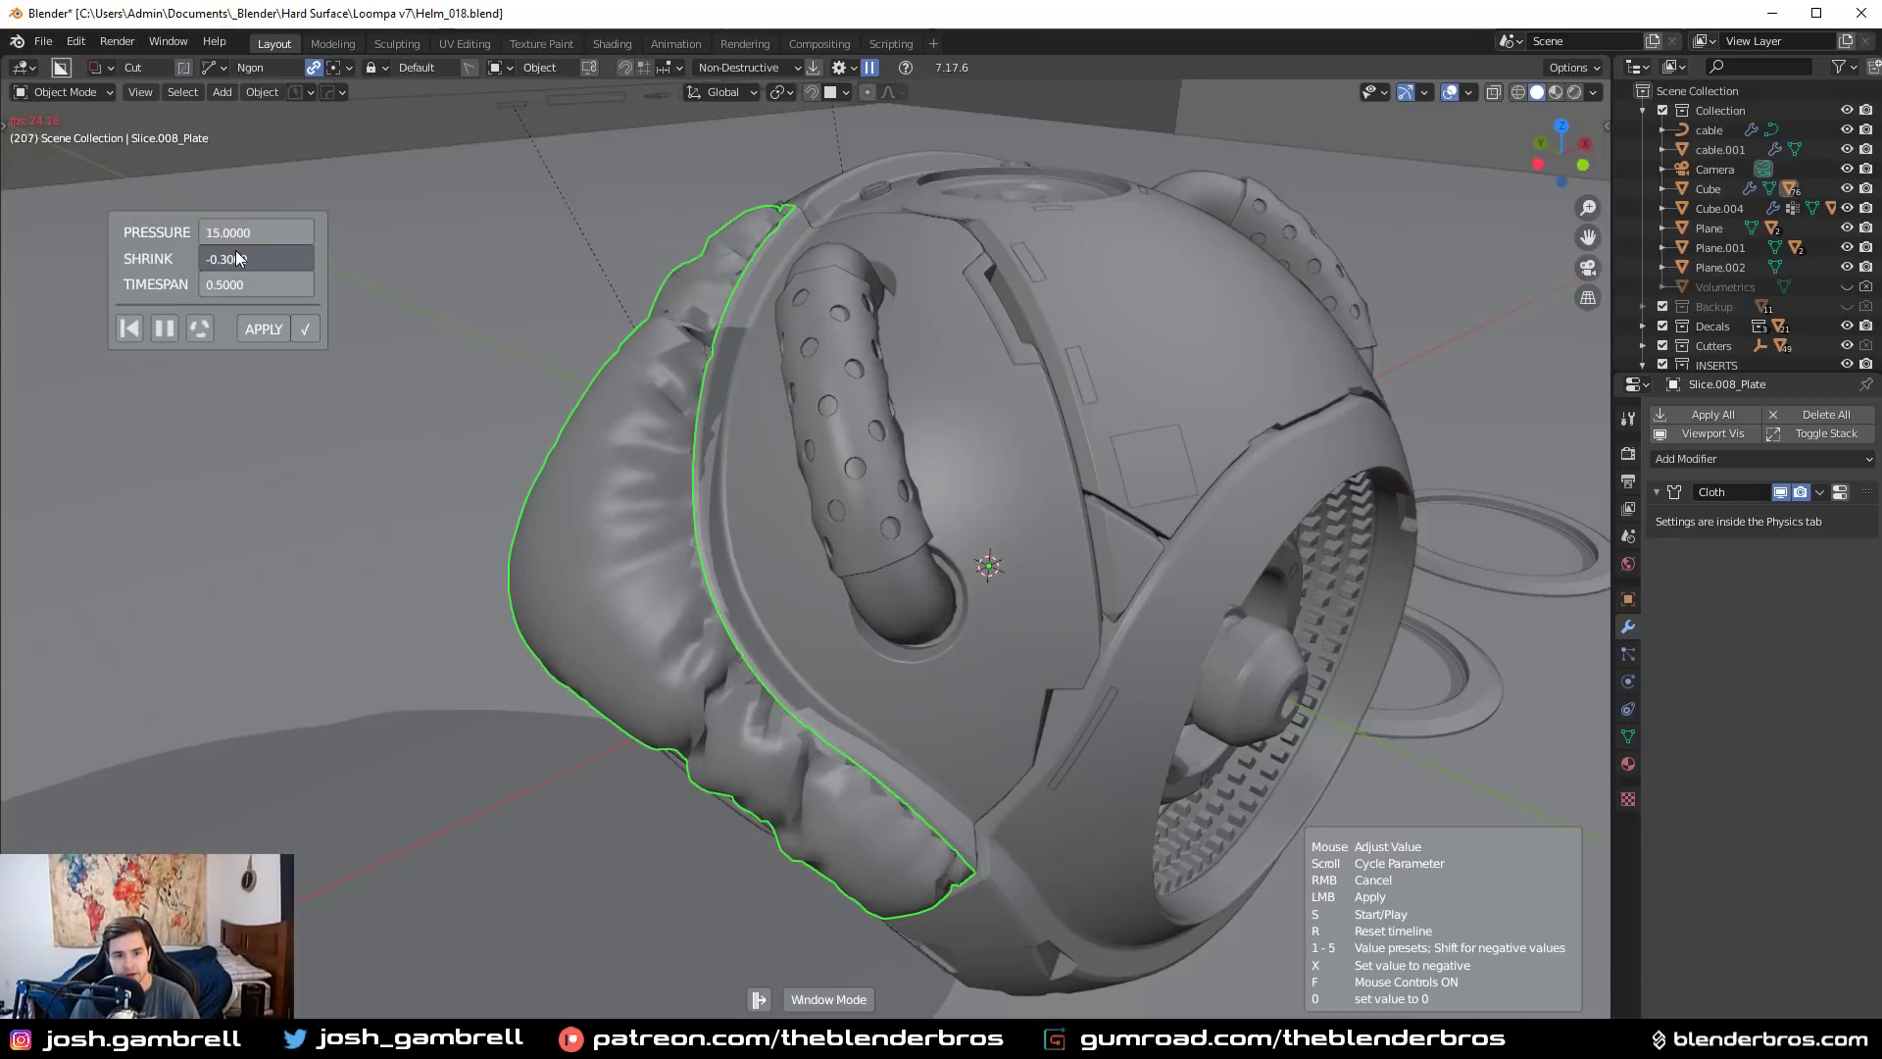
{"action": "key", "text": "shift+2"}
{"action": "key", "text": "shift+1"}
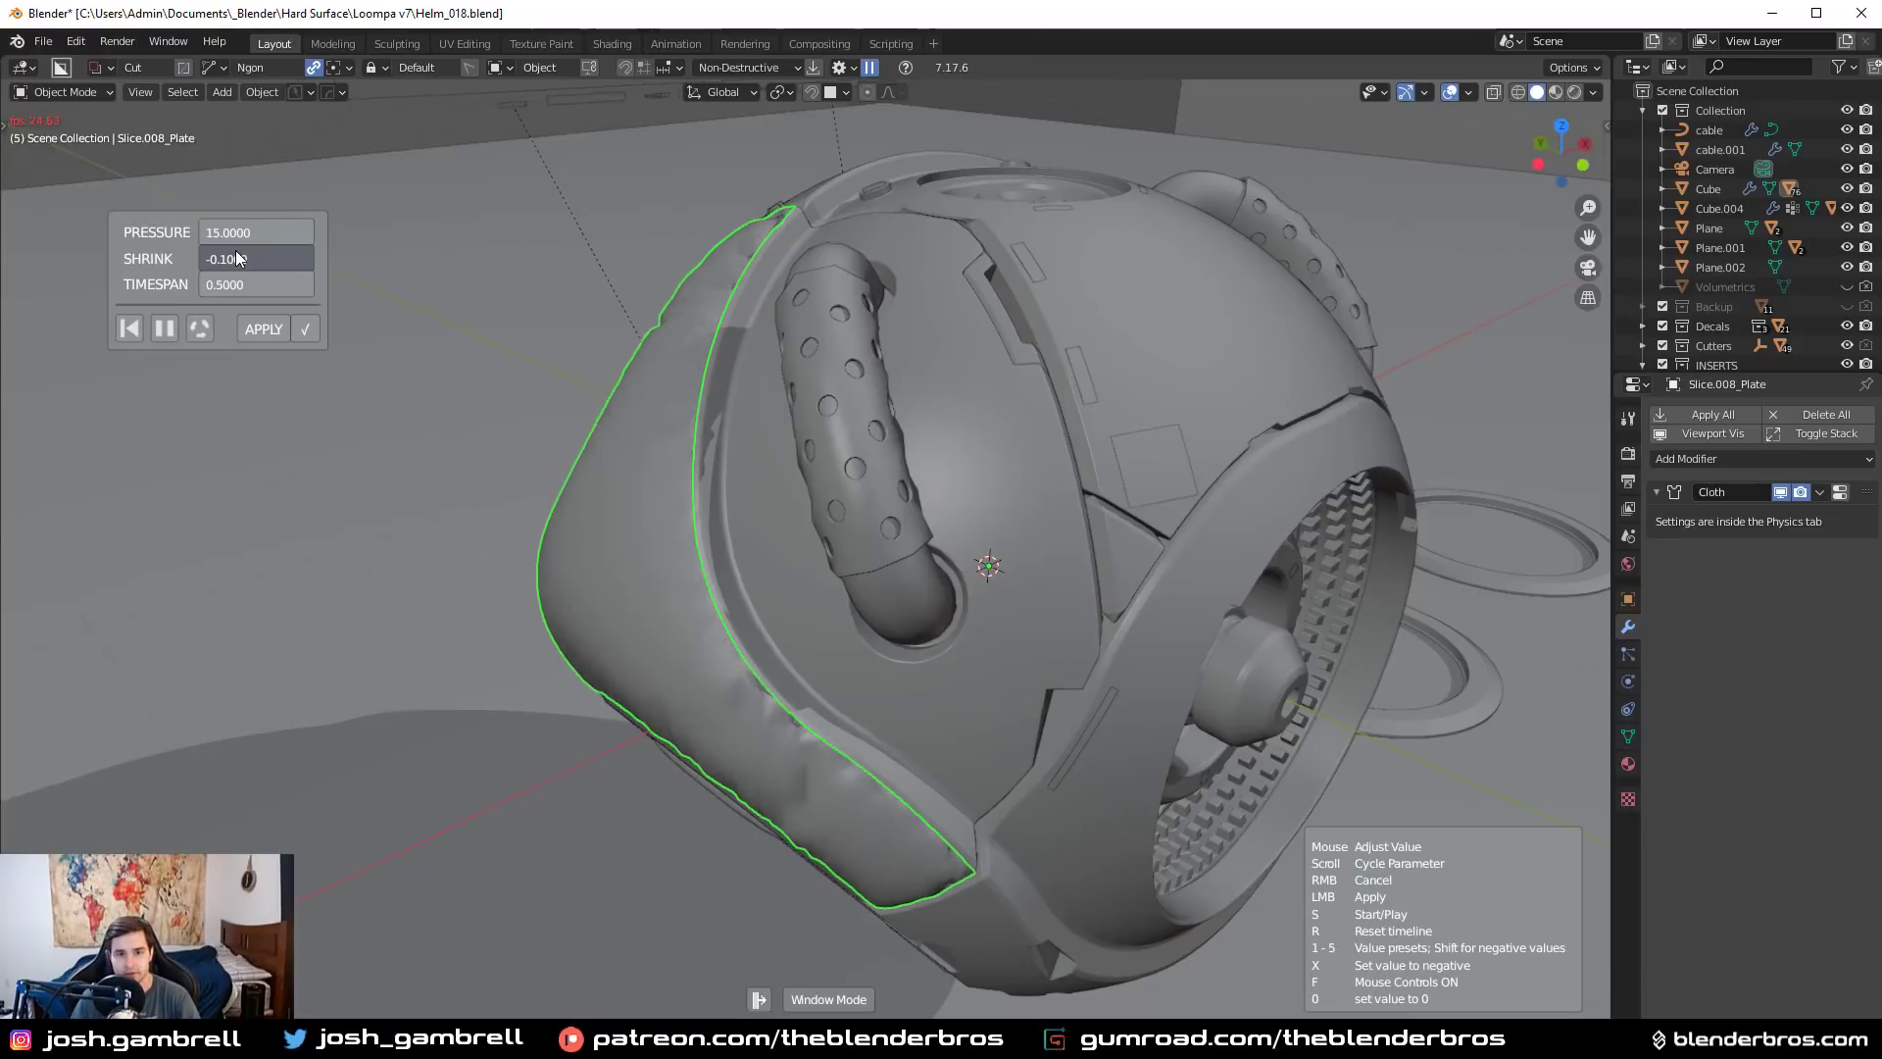
{"action": "key", "text": "shift+2"}
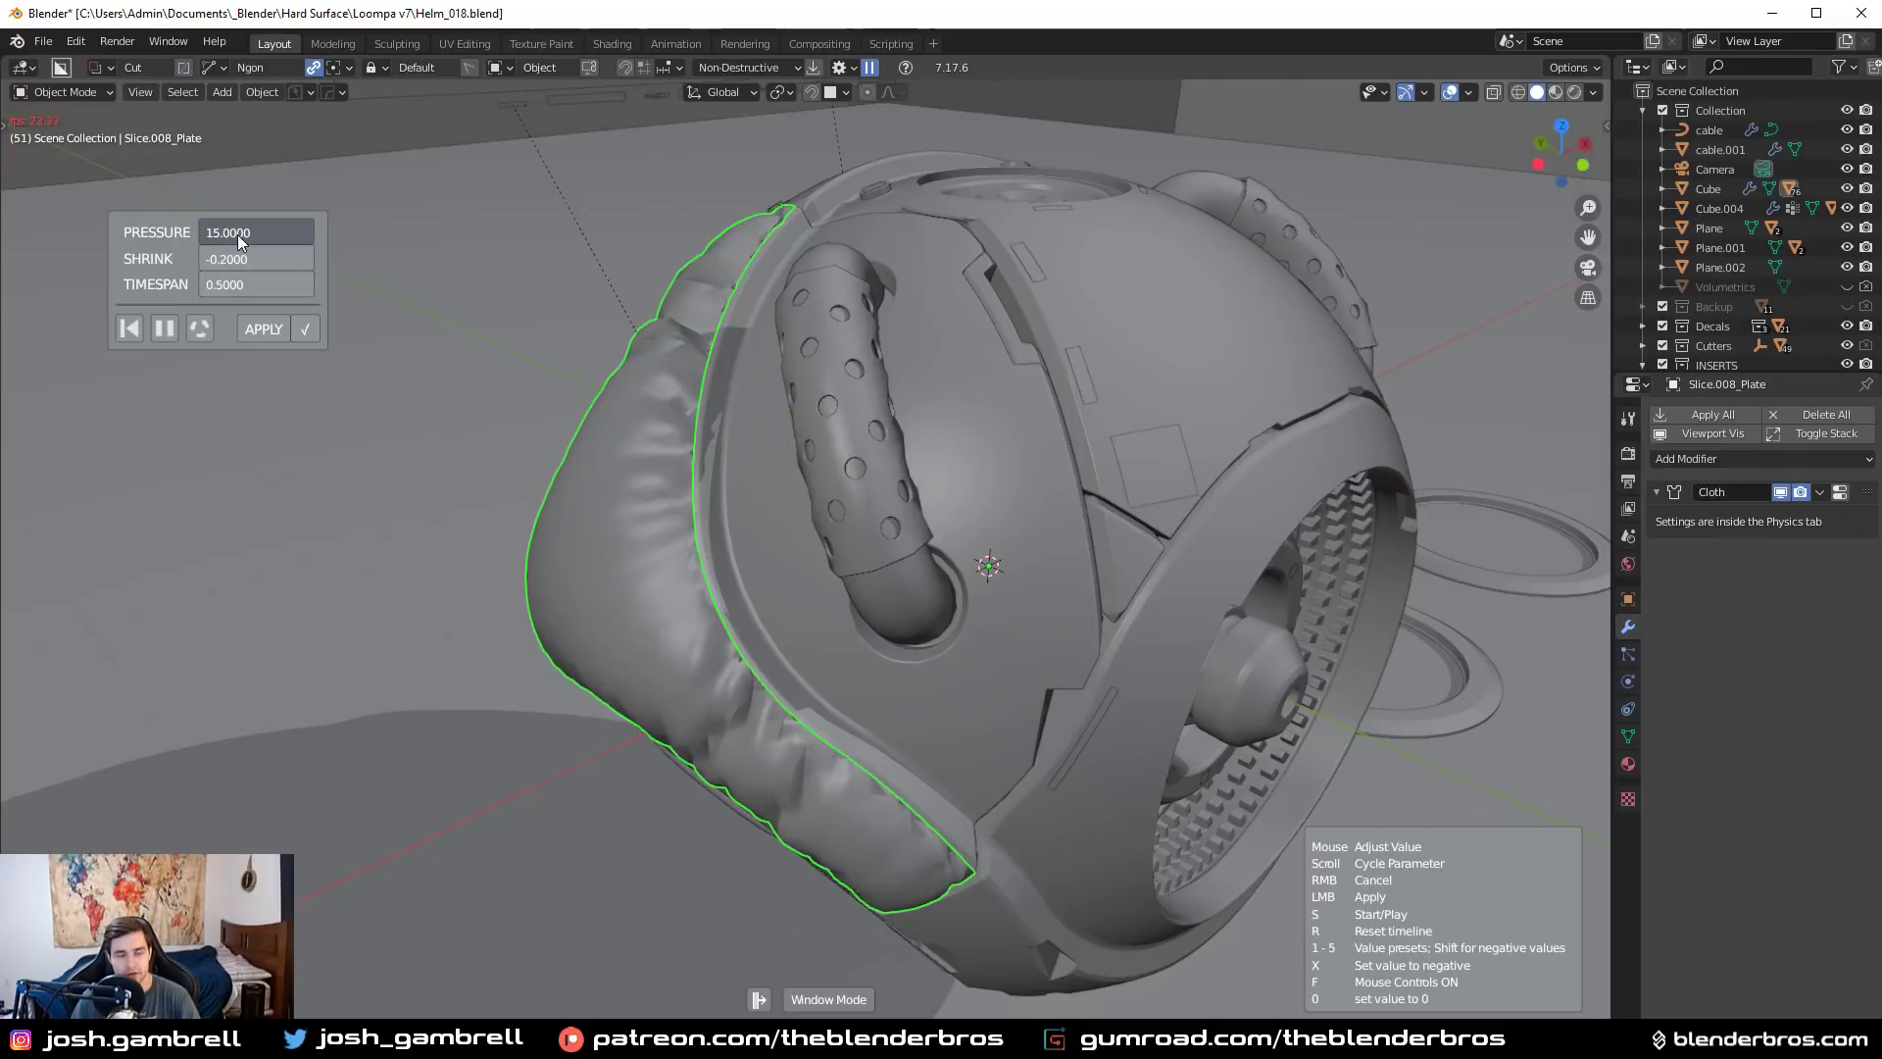
Test the cloth's pressure at 26, 24, 42 and 20 while the simulation plays
{"action": "scroll", "coordinate": [237, 233], "scroll_direction": "up", "scroll_amount": 12}
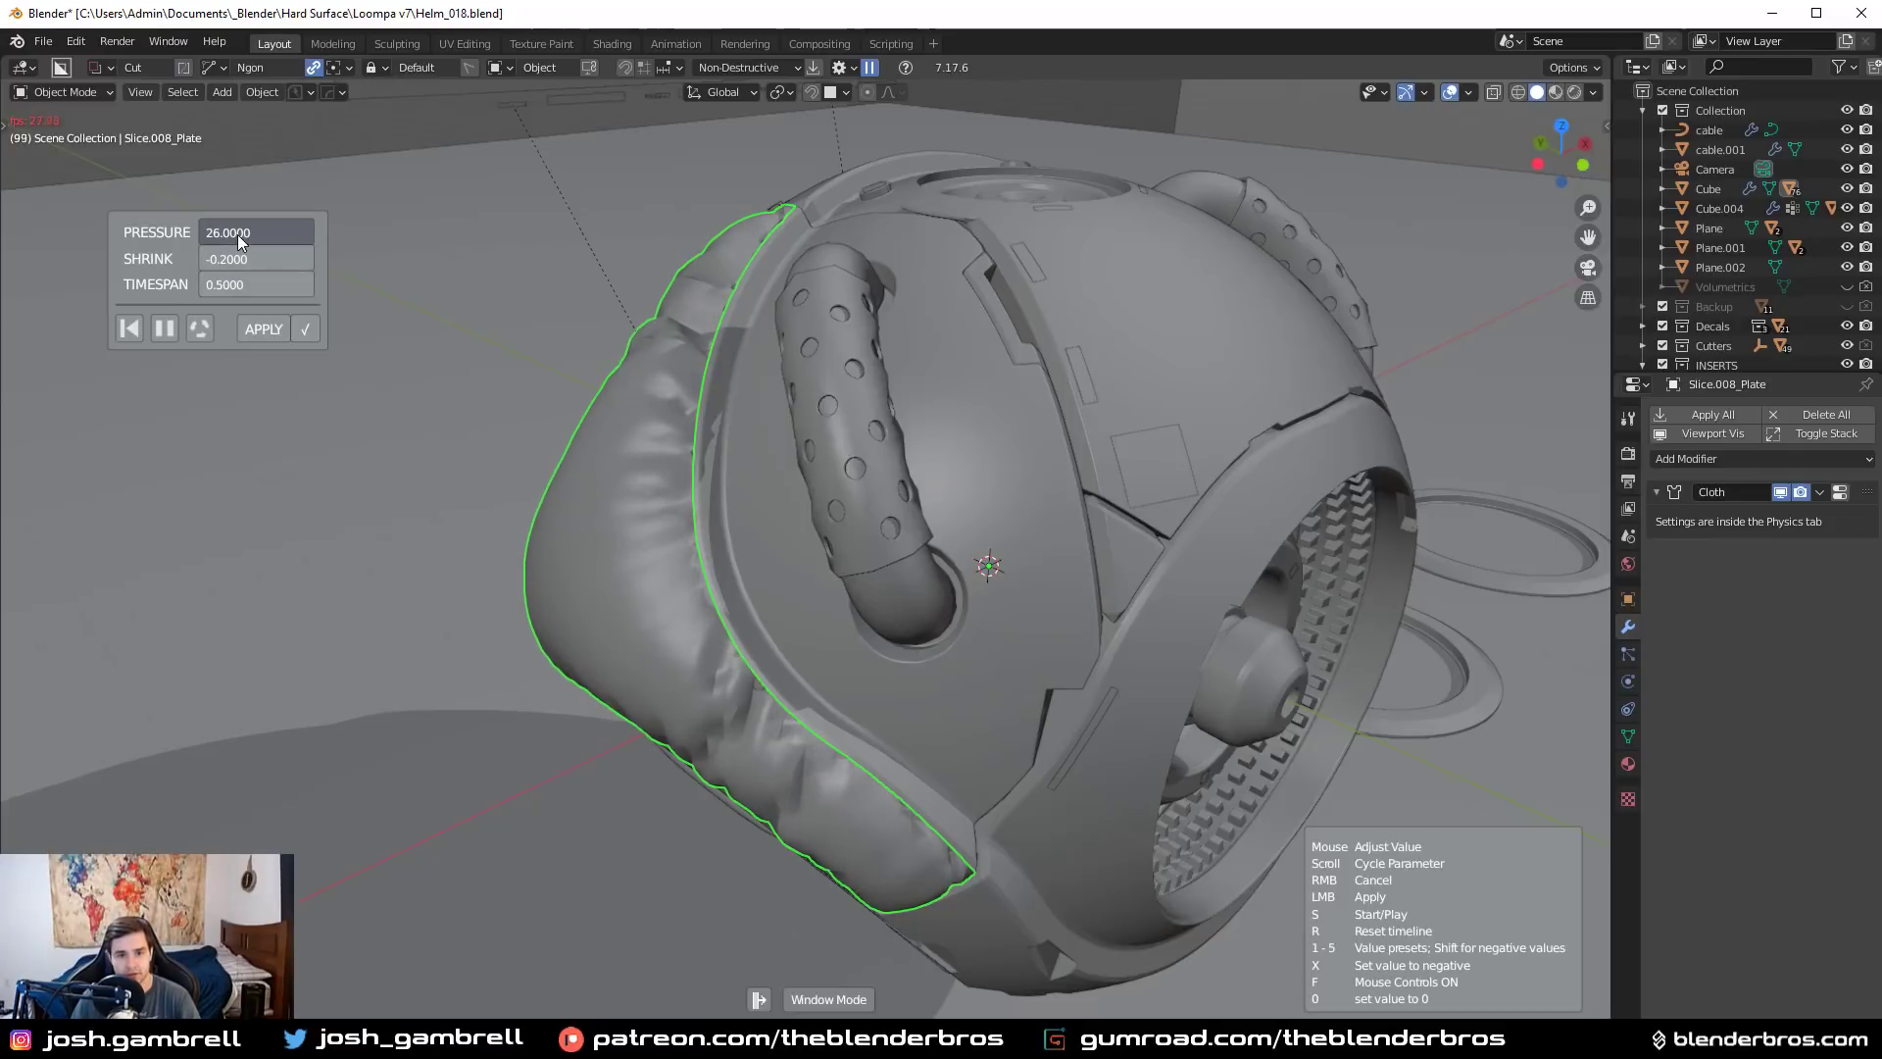
{"action": "scroll", "coordinate": [237, 233], "scroll_direction": "down", "scroll_amount": 5}
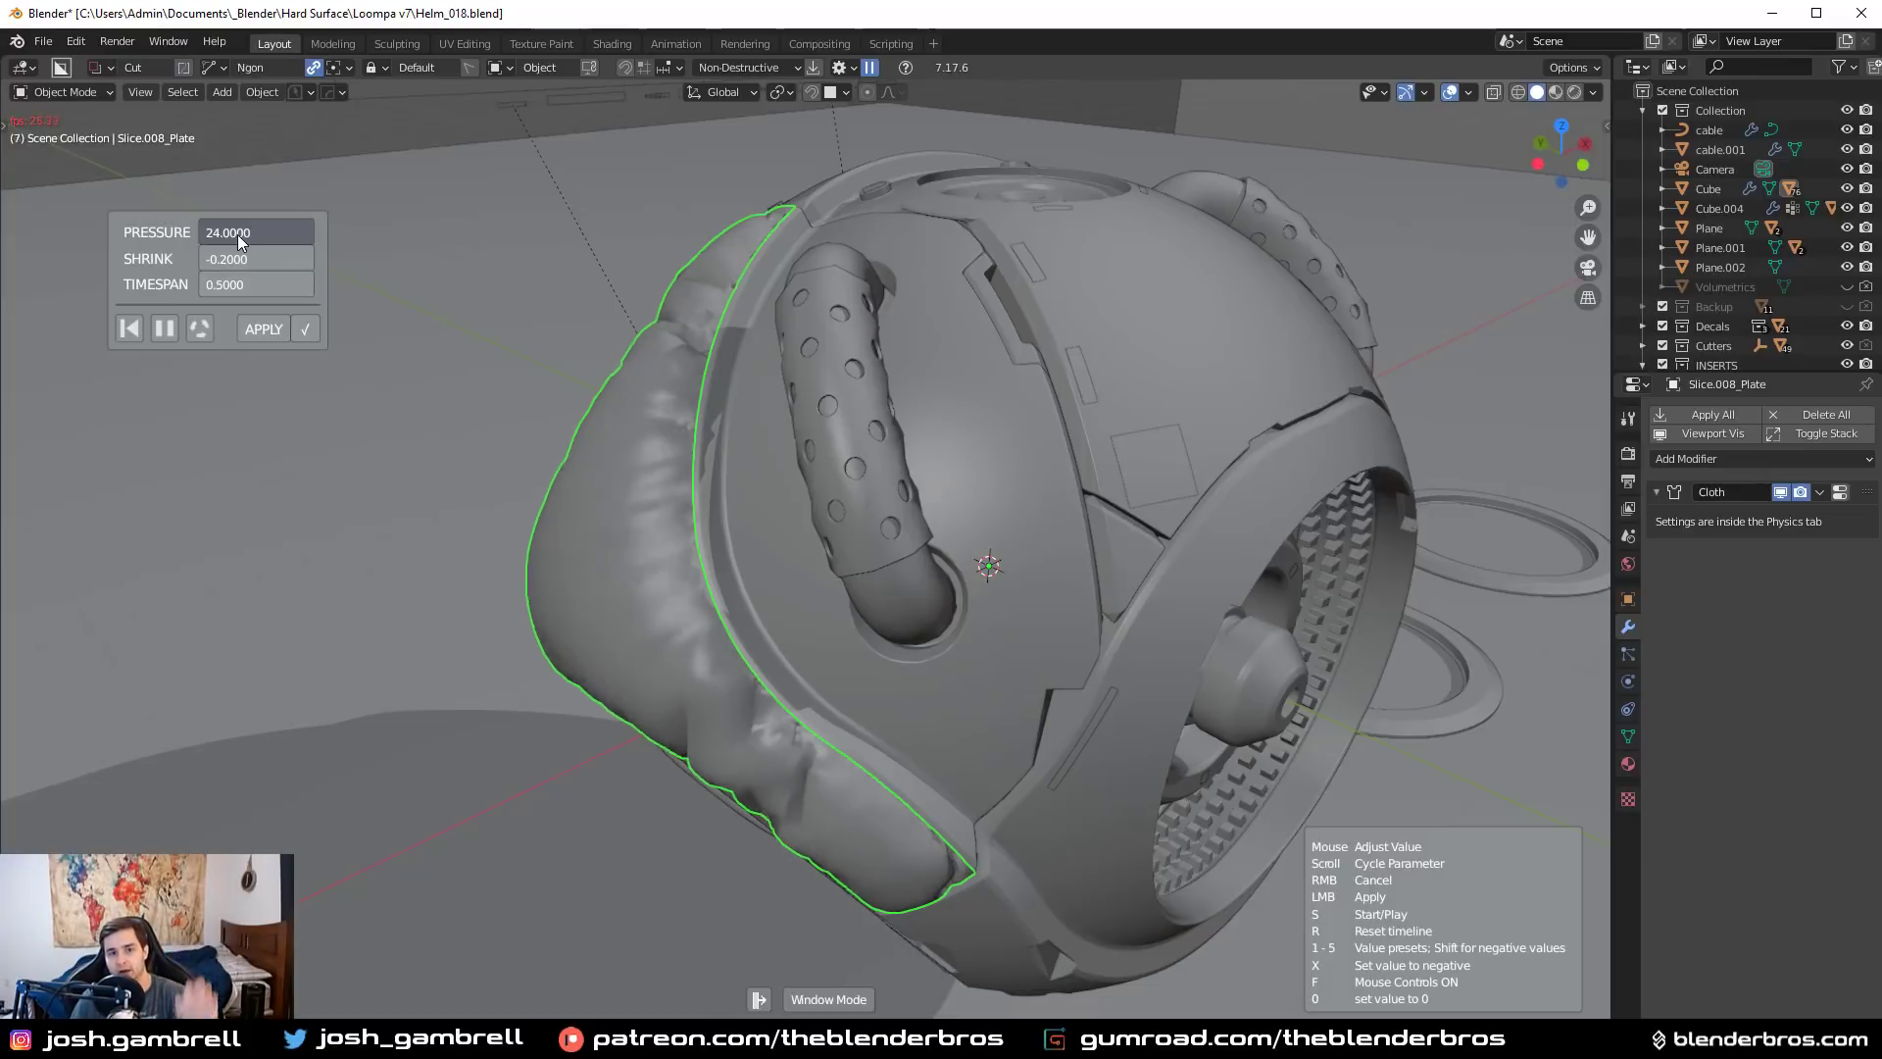
{"action": "scroll", "coordinate": [239, 236], "scroll_direction": "up", "scroll_amount": 10}
{"action": "scroll", "coordinate": [239, 236], "scroll_direction": "up", "scroll_amount": 3}
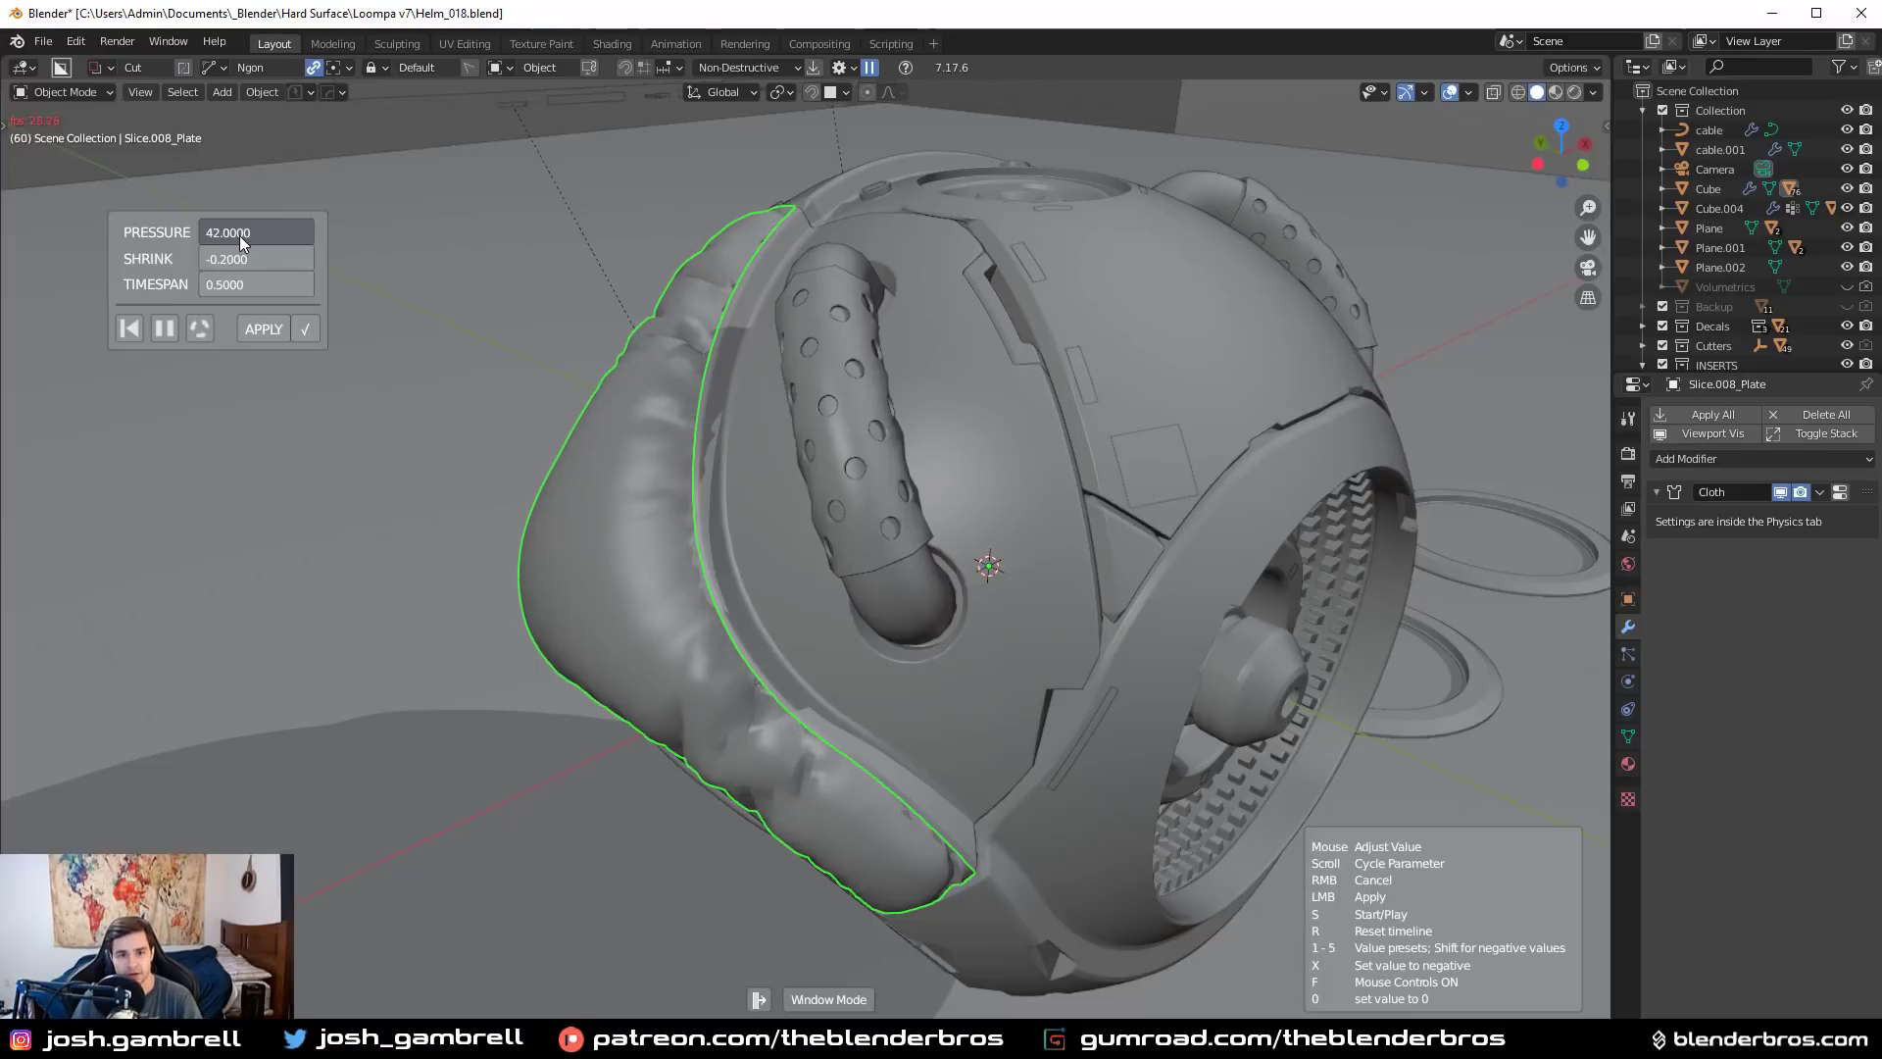
{"action": "scroll", "coordinate": [239, 238], "scroll_direction": "down", "scroll_amount": 7}
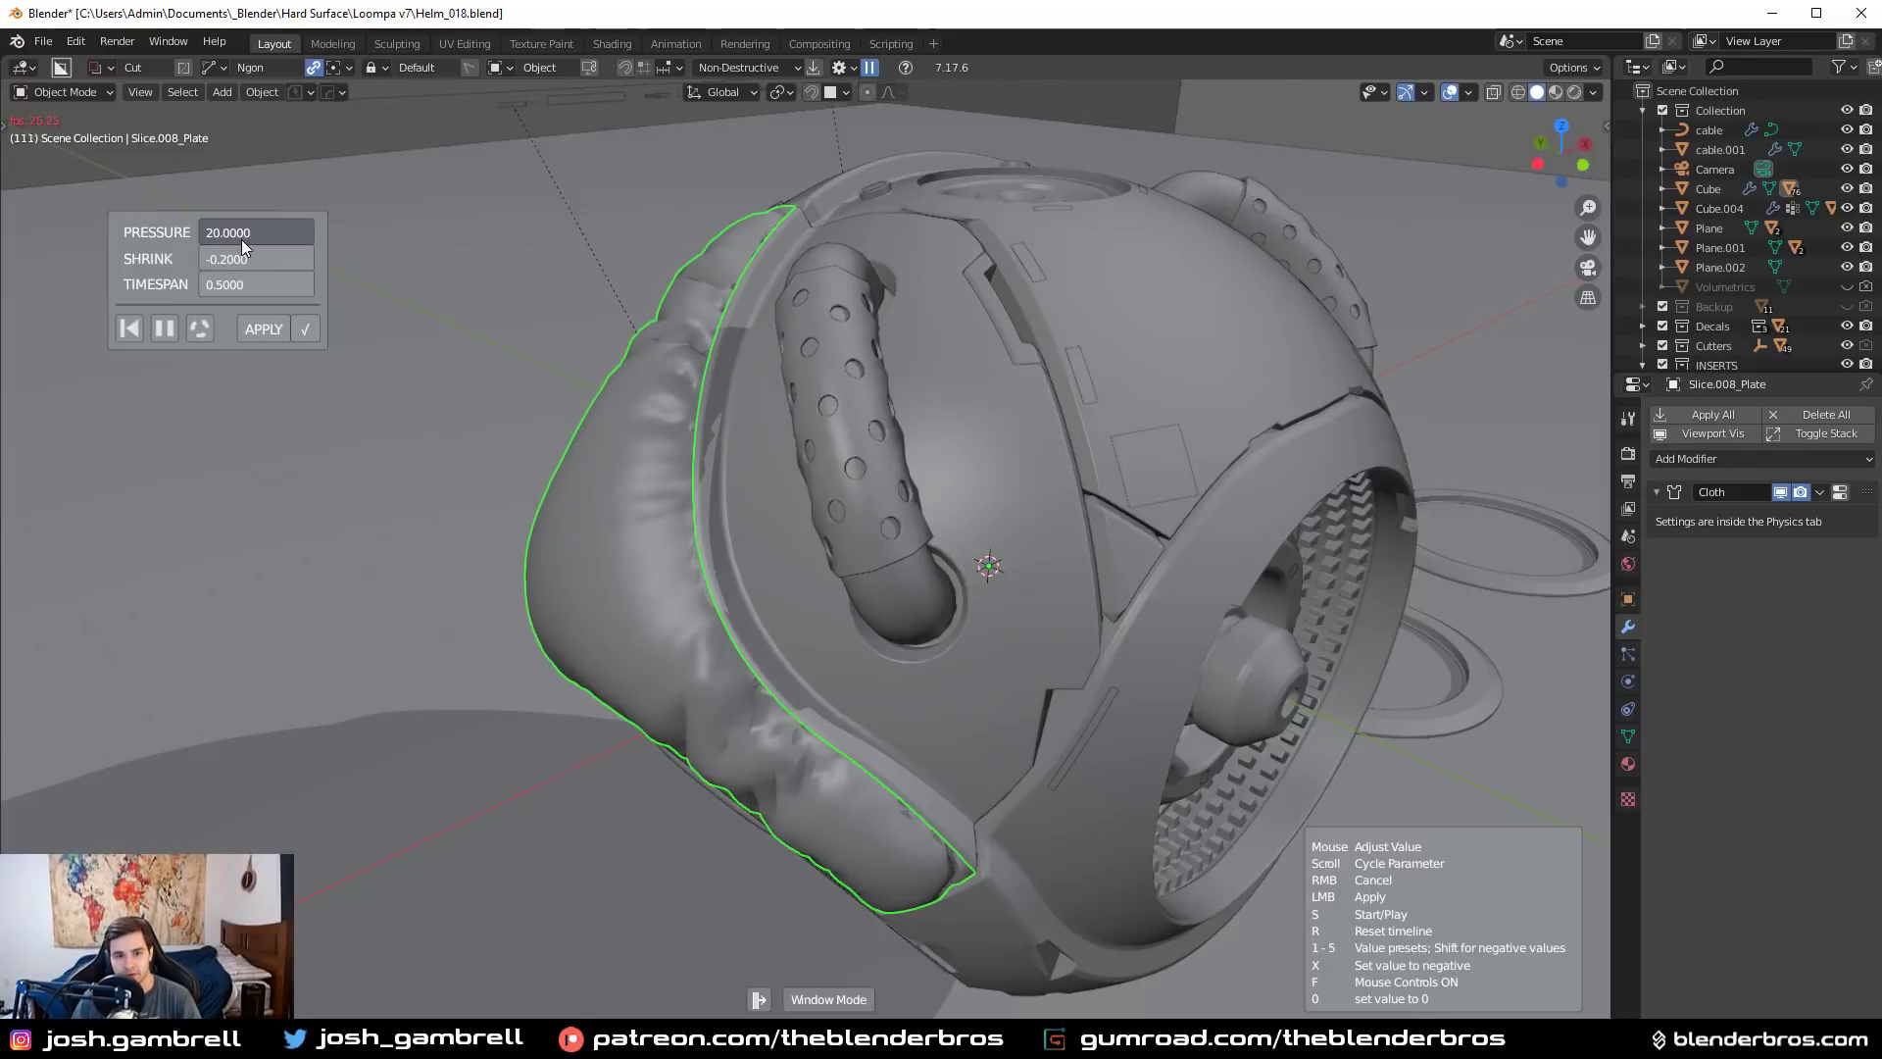
Set the cloth's pressure to 10 and timespan to 0.7, and apply the simulation once the wrinkles are formed
{"action": "key", "text": "1"}
{"action": "scroll", "coordinate": [257, 278], "scroll_direction": "down", "scroll_amount": 1}
{"action": "scroll", "coordinate": [261, 288], "scroll_direction": "up", "scroll_amount": 7}
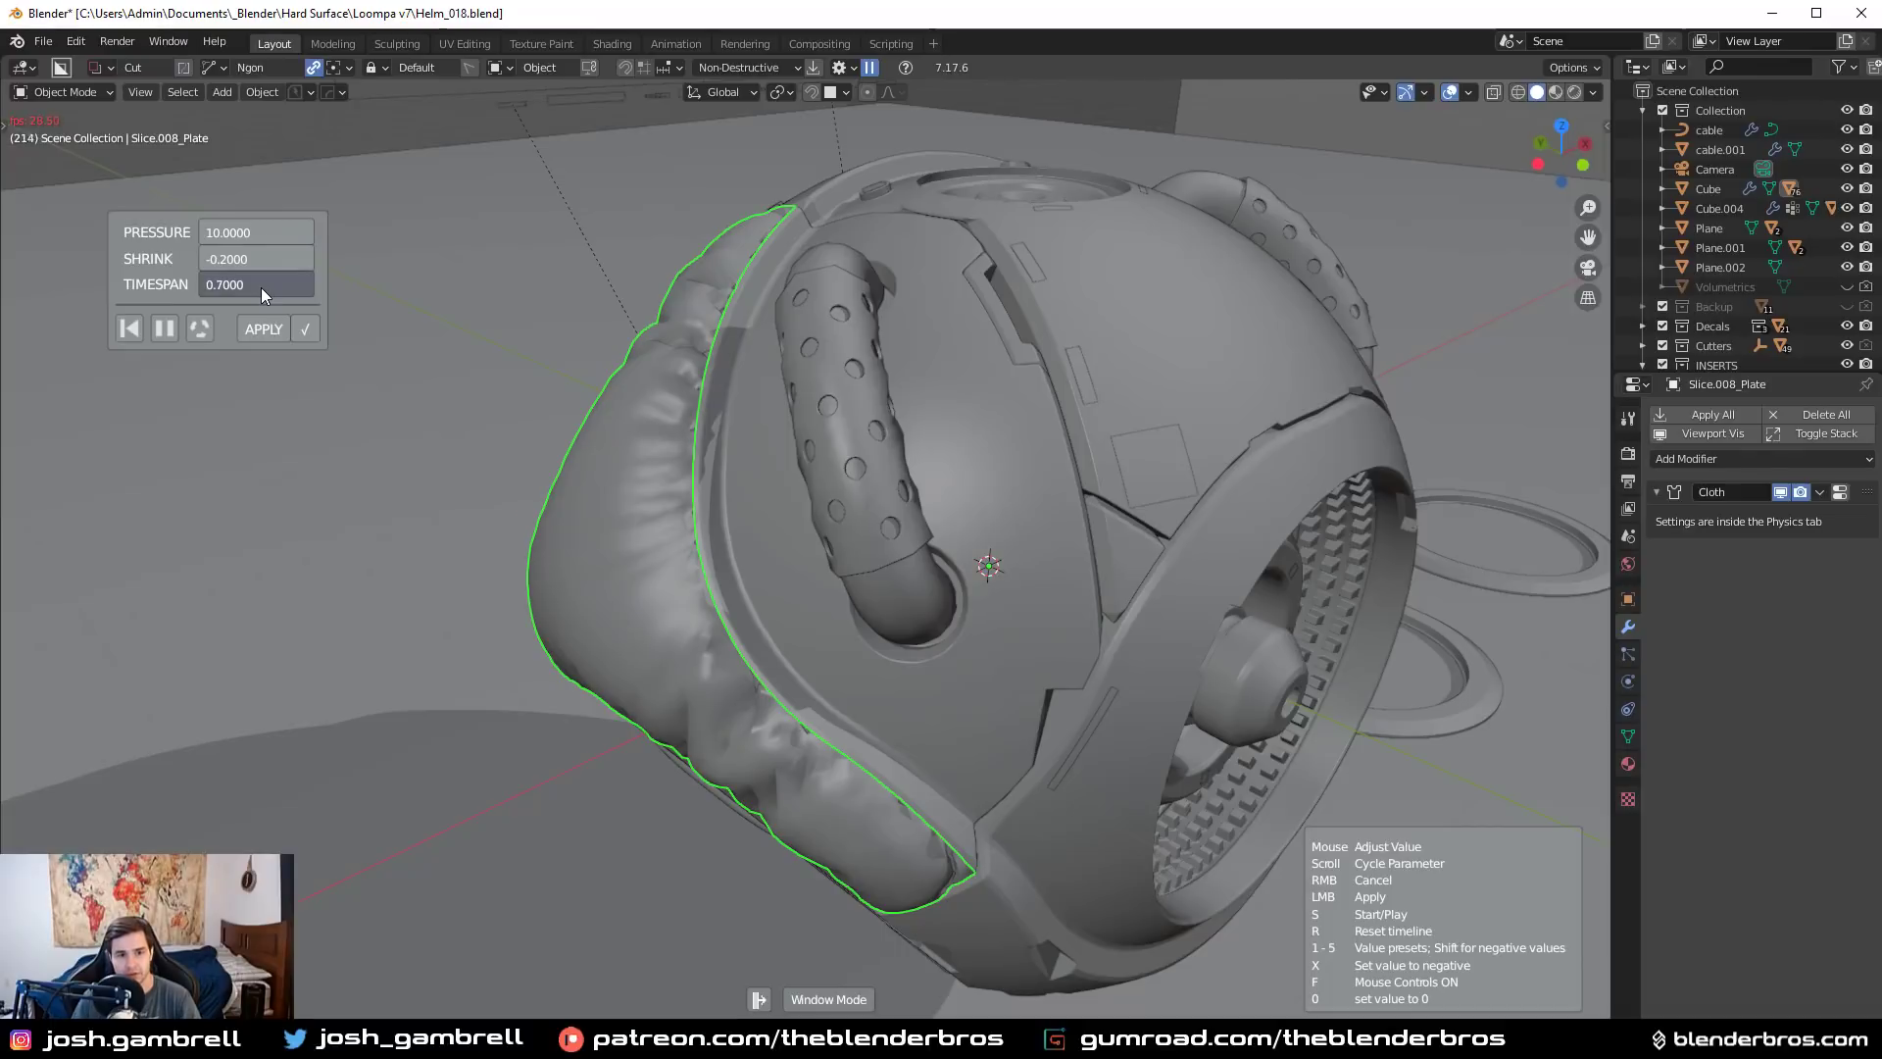
{"action": "scroll", "coordinate": [260, 286], "scroll_direction": "up", "scroll_amount": 1}
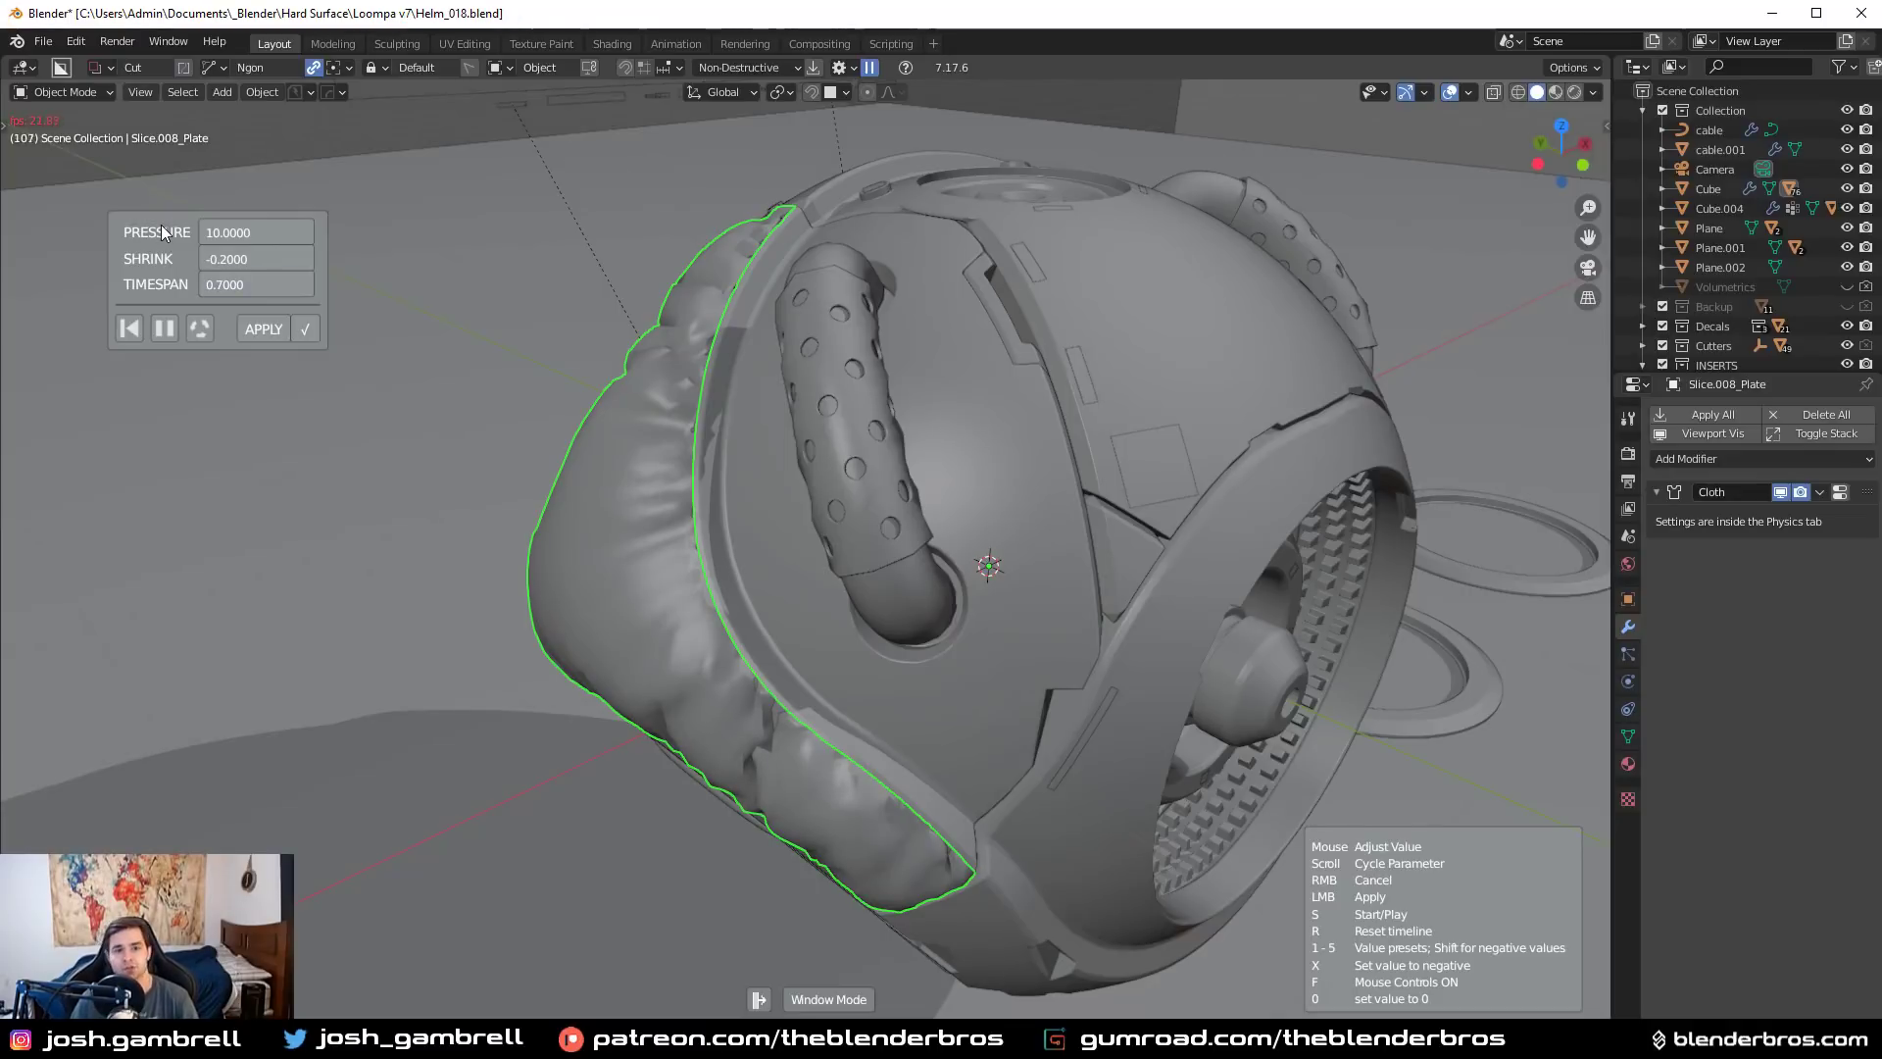
{"action": "middle_click_drag", "start_coordinate": [909, 585], "coordinate": [959, 557]}
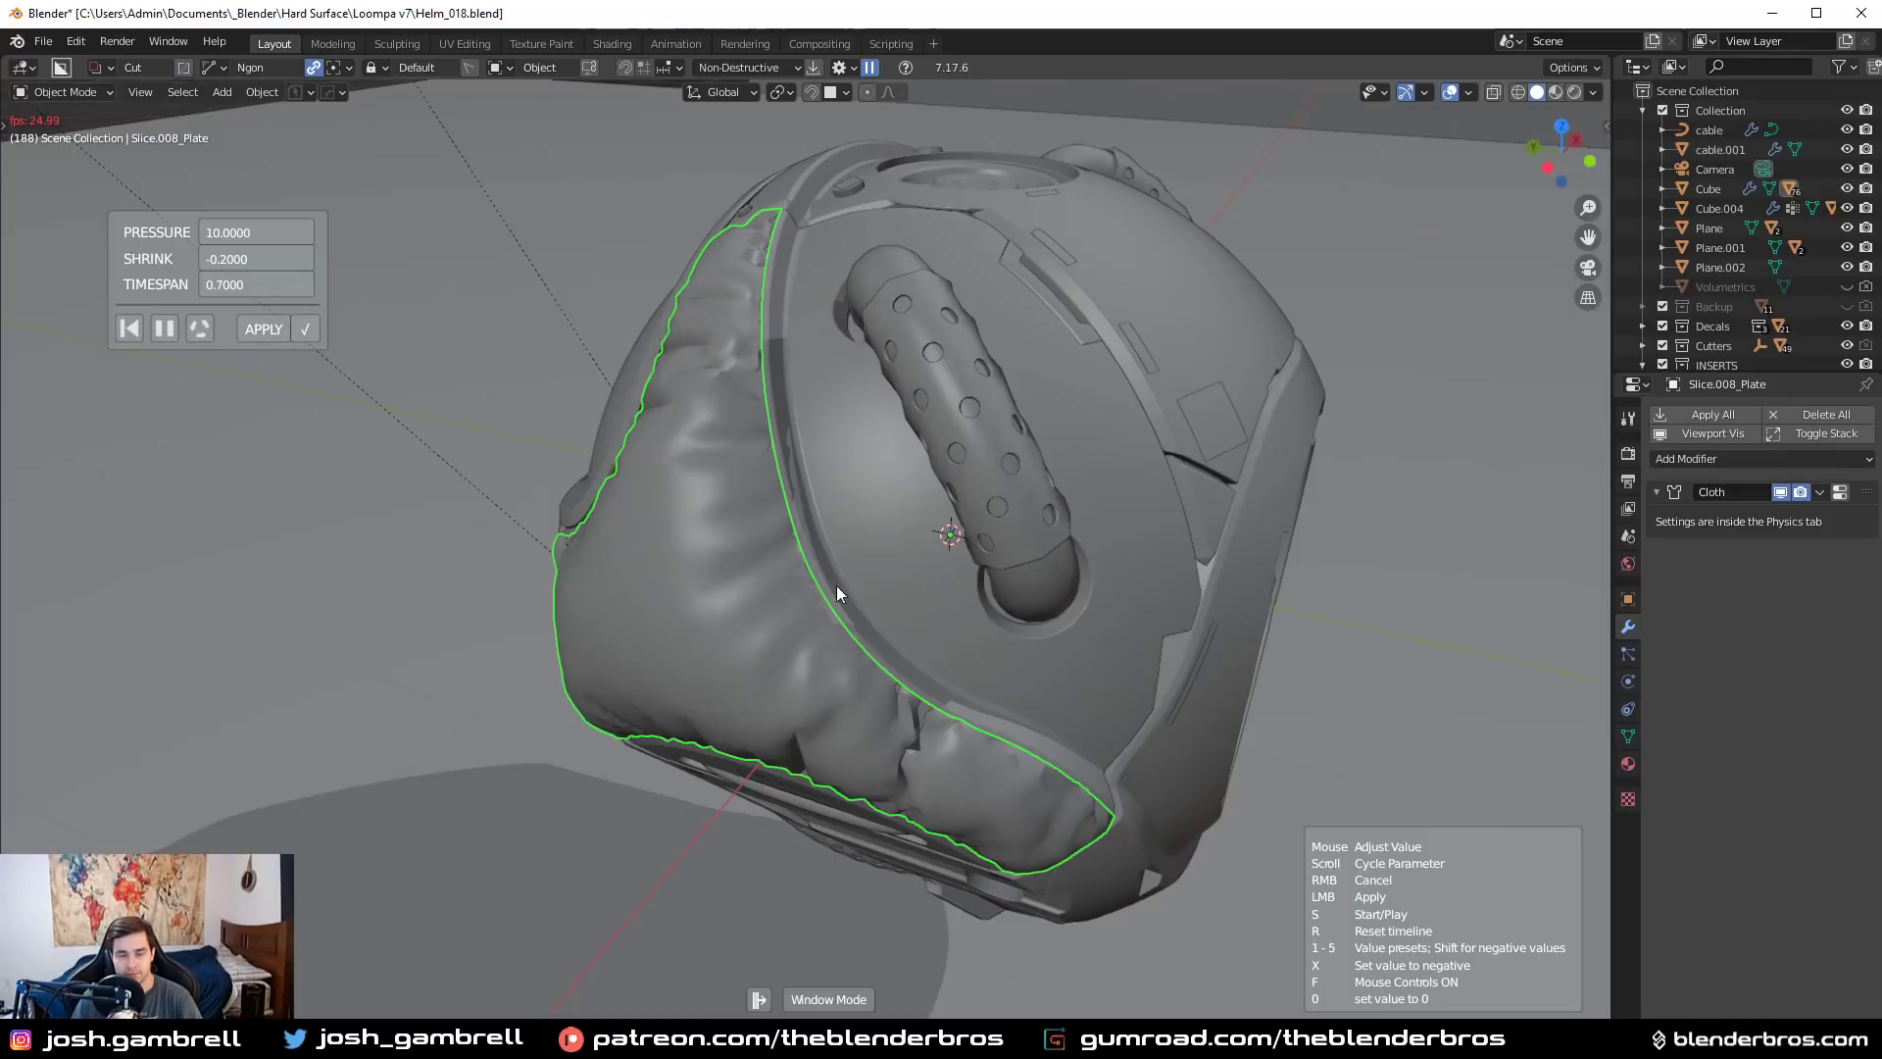
{"action": "left_click", "coordinate": [308, 325]}
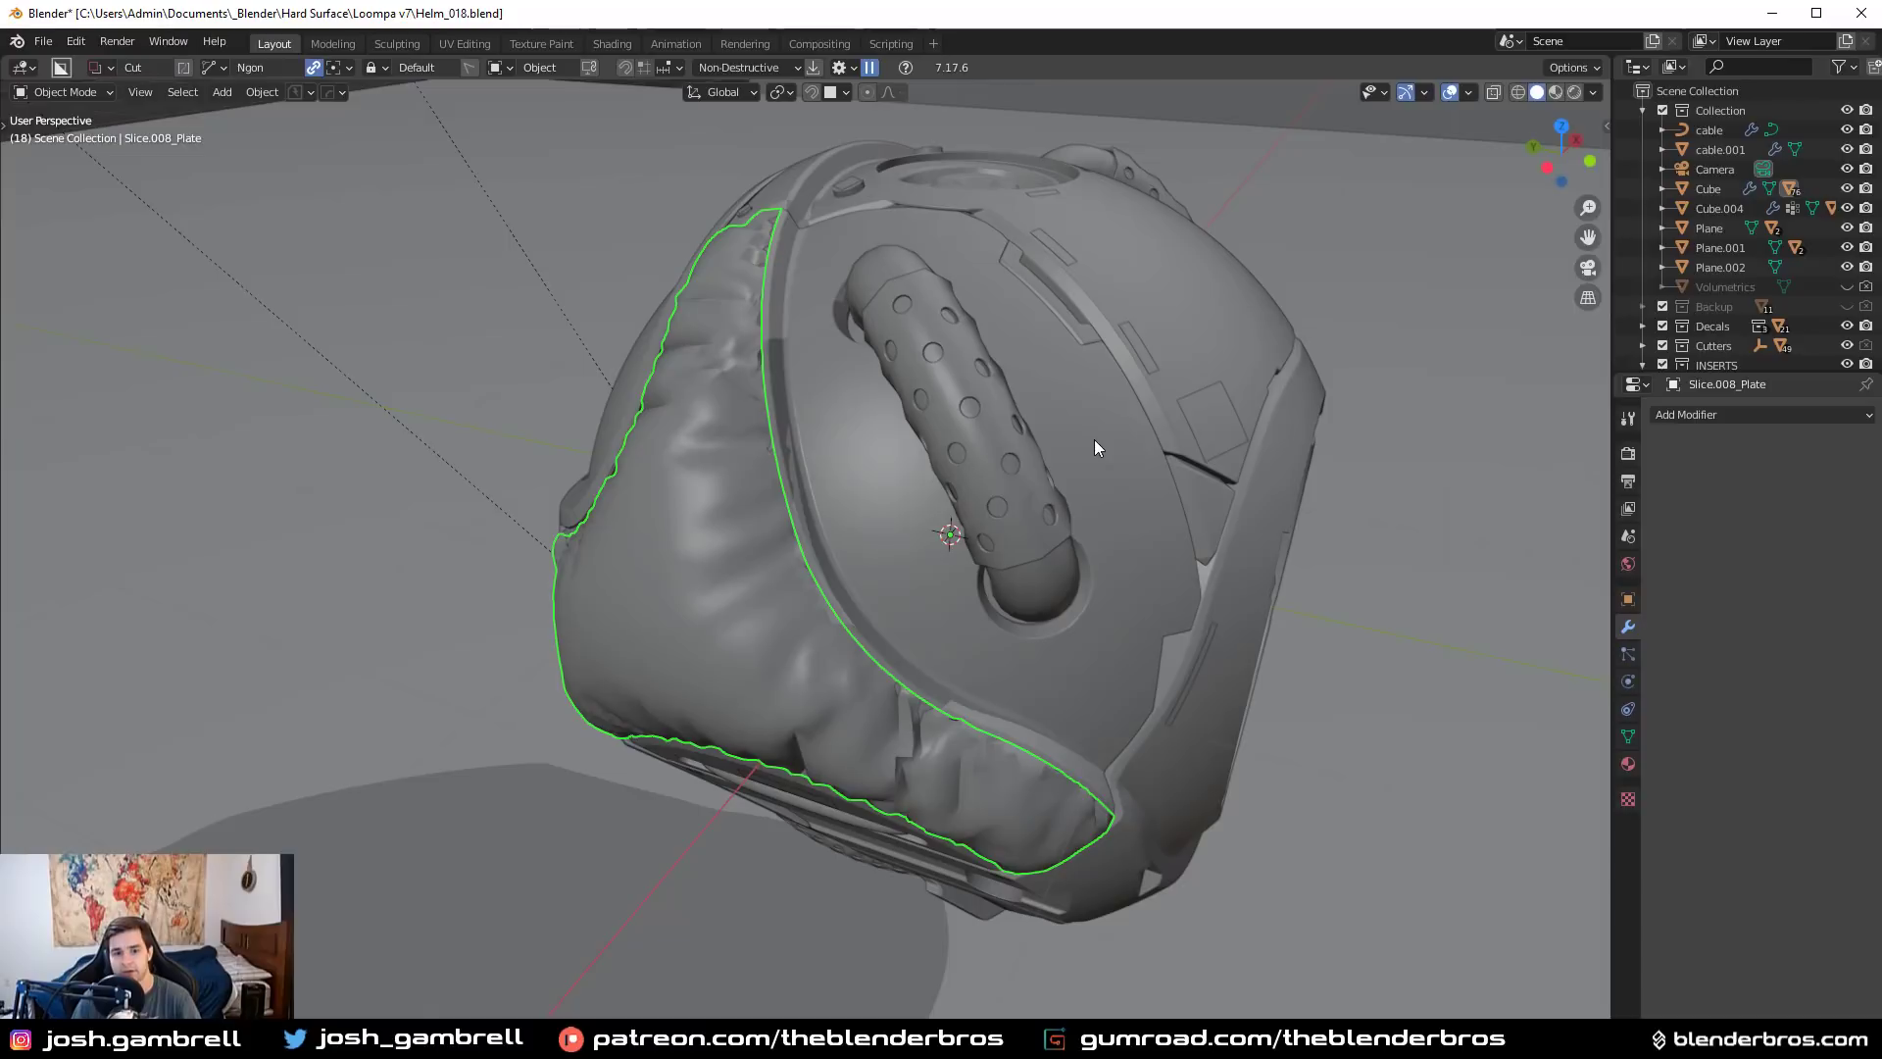
Check the applied cloth plate's vertices in Edit Mode and add a level 2 Catmull-Clark subdivision to the plate
{"action": "scroll", "coordinate": [986, 539], "scroll_direction": "up", "scroll_amount": 5}
{"action": "key", "text": "Tab"}
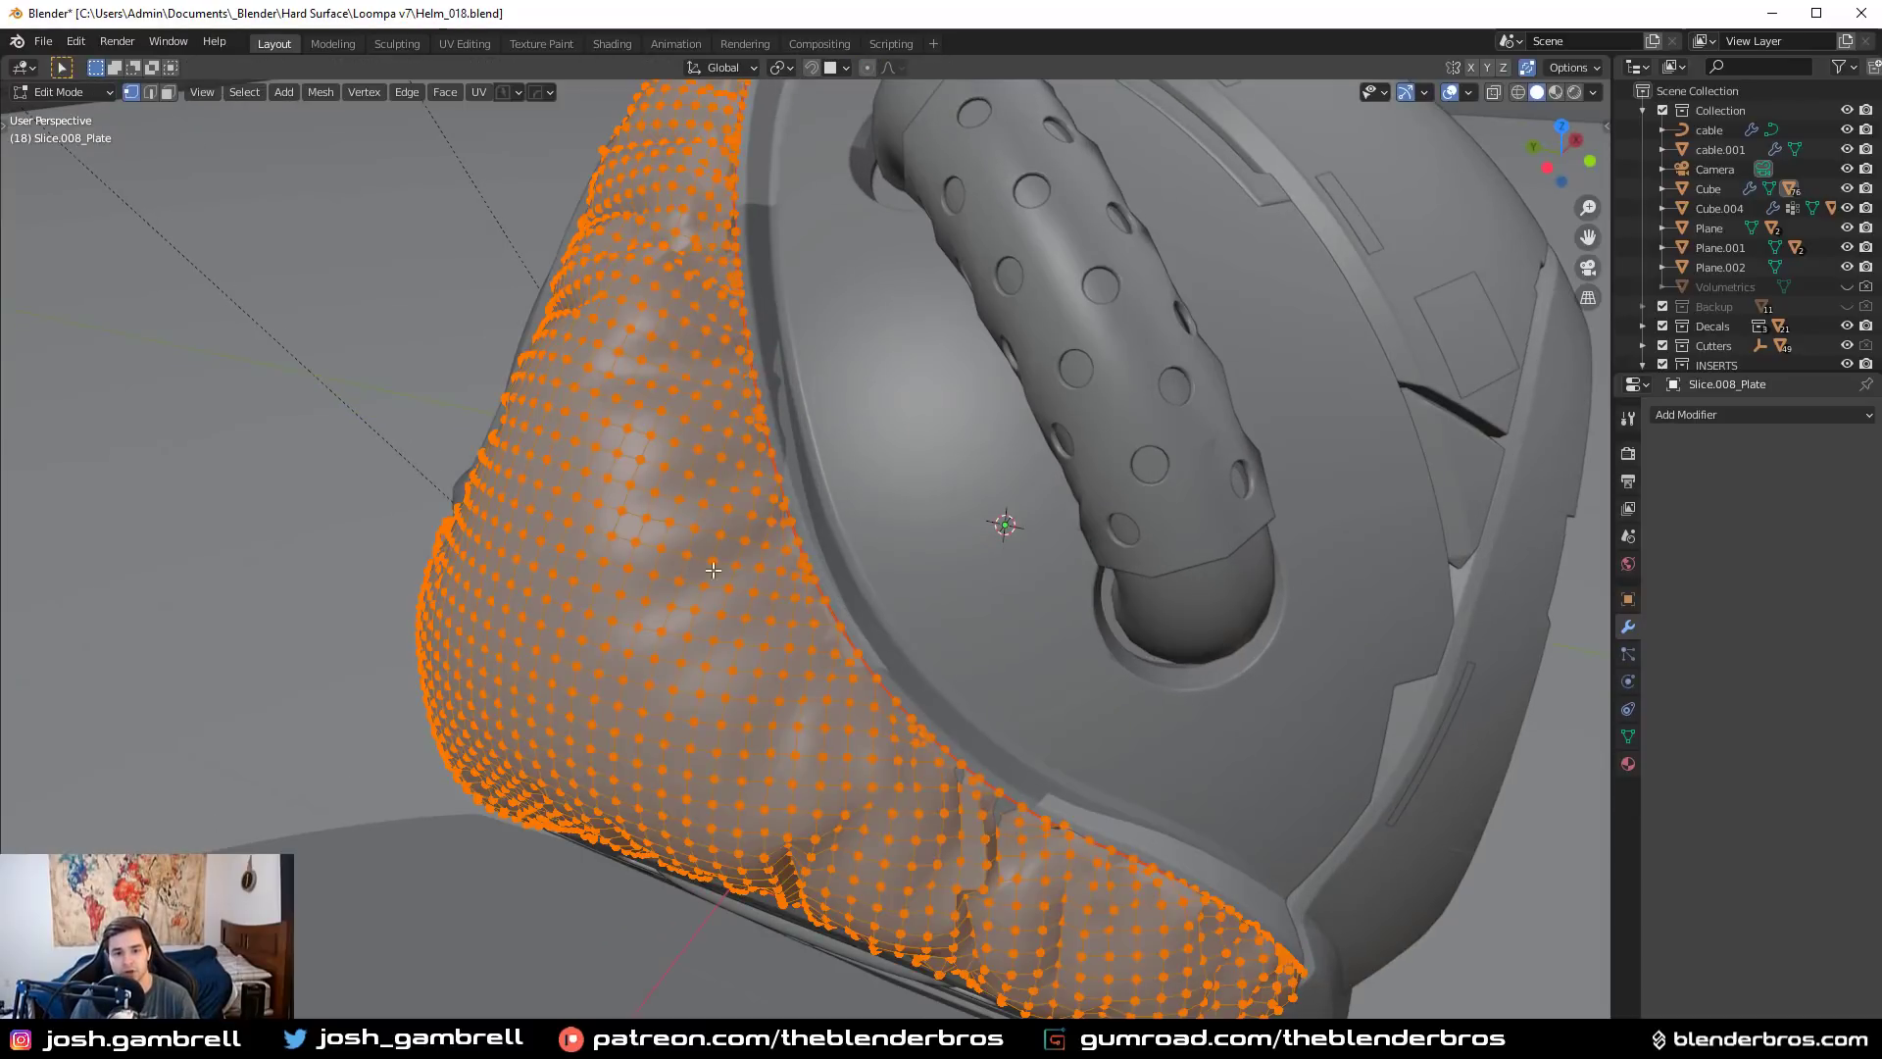
{"action": "key", "text": "alt+w"}
{"action": "key", "text": "Tab"}
{"action": "mouse_move", "coordinate": [960, 515]}
{"action": "middle_mouse_down"}
{"action": "mouse_move", "coordinate": [1094, 494]}
{"action": "mouse_move", "coordinate": [979, 496]}
{"action": "middle_mouse_up"}
{"action": "scroll", "coordinate": [996, 515], "scroll_direction": "up", "scroll_amount": 3}
{"action": "key", "text": "ctrl+2"}
{"action": "scroll", "coordinate": [996, 515], "scroll_direction": "down", "scroll_amount": 4}
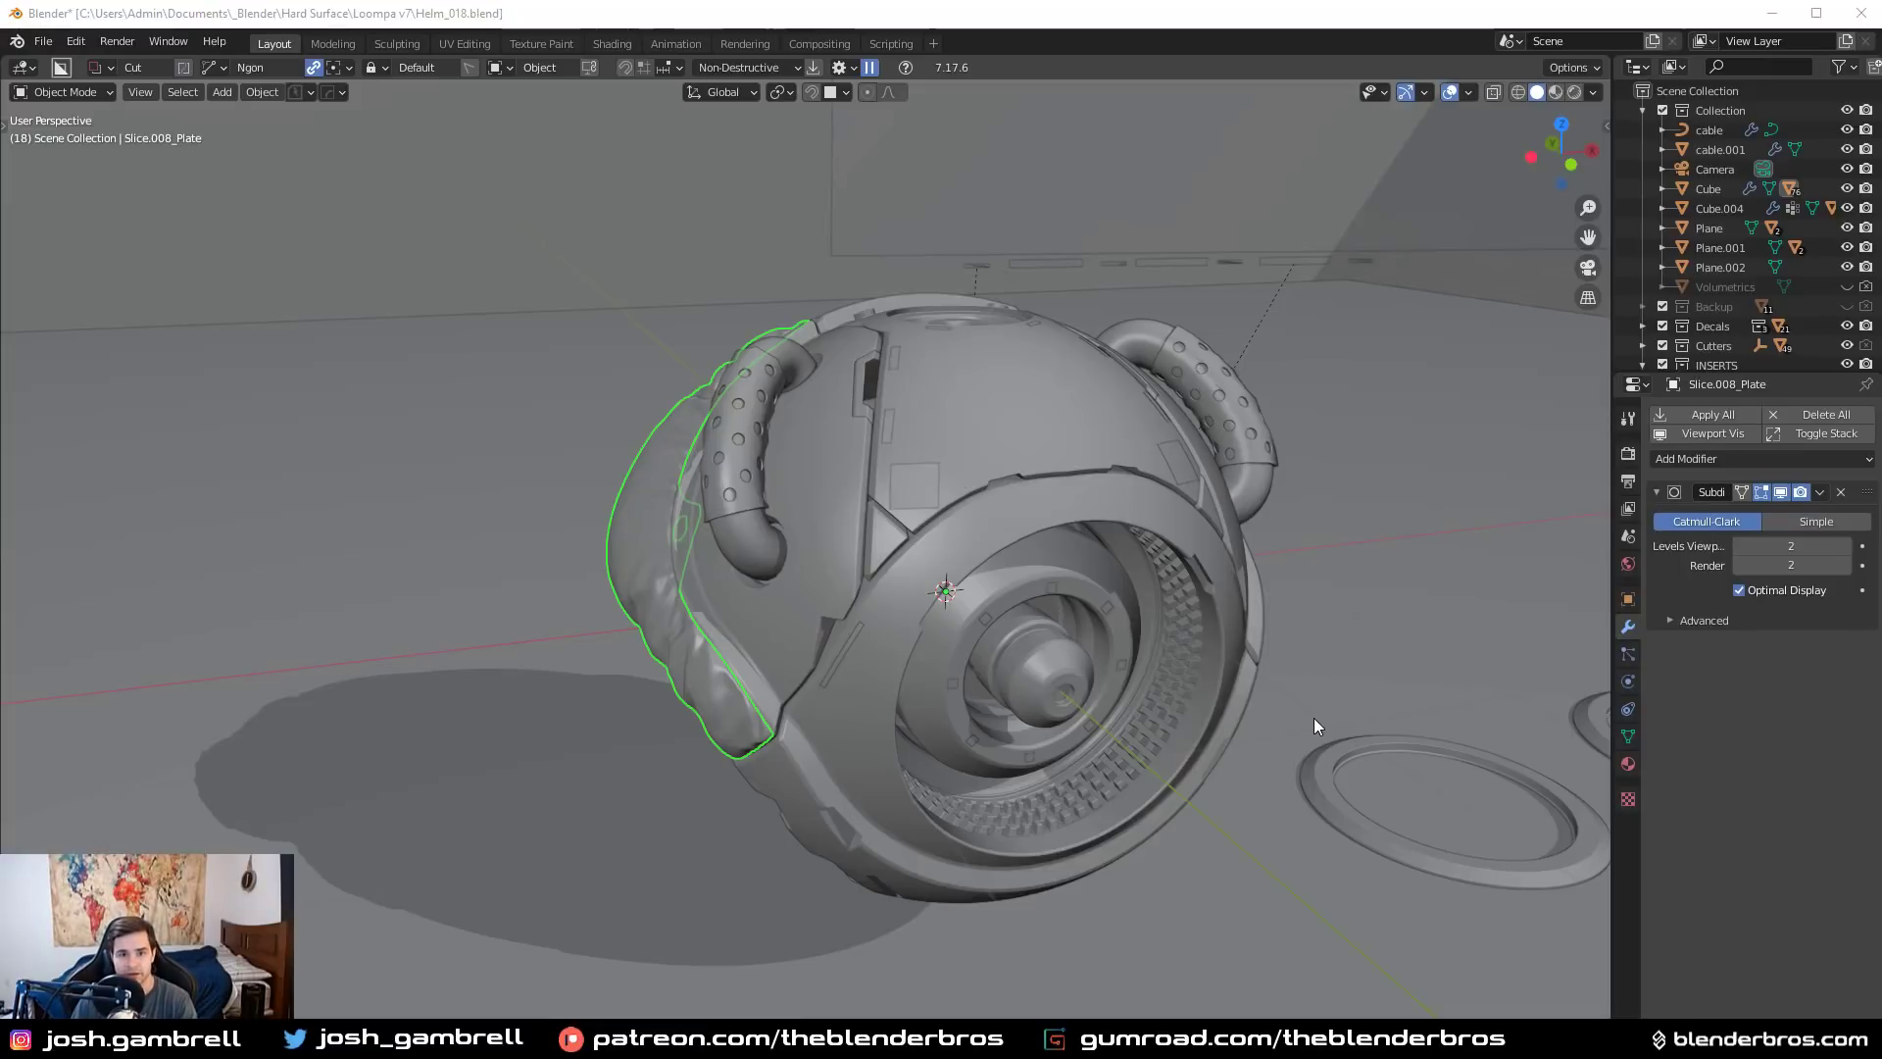
Examine the smoothed cloth around its round hole near the visor edge, and clear the selection
{"action": "middle_click_drag", "start_coordinate": [949, 674], "coordinate": [1219, 638]}
{"action": "scroll", "coordinate": [1098, 712], "scroll_direction": "up", "scroll_amount": 3}
{"action": "scroll", "coordinate": [1241, 665], "scroll_direction": "up", "scroll_amount": 3}
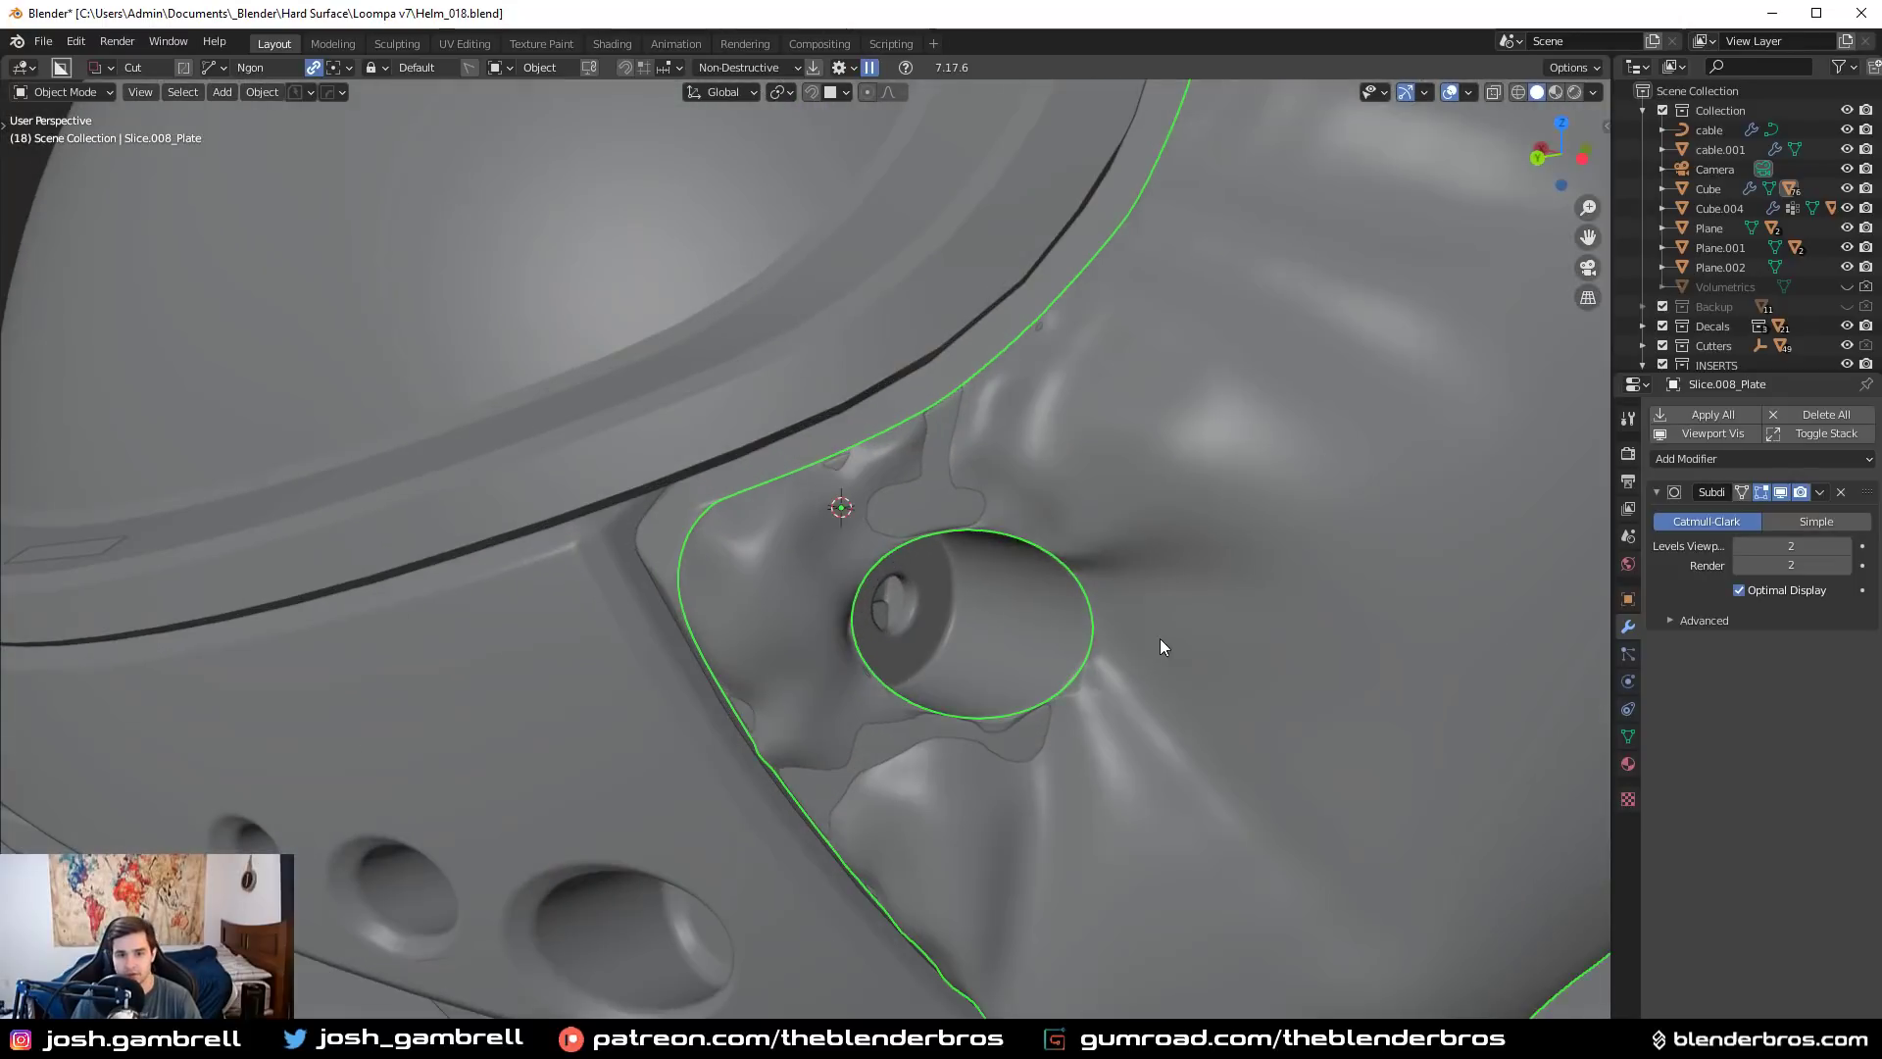
{"action": "scroll", "coordinate": [1161, 638], "scroll_direction": "down", "scroll_amount": 4}
{"action": "middle_click_drag", "start_coordinate": [1161, 638], "coordinate": [1096, 619]}
{"action": "key", "text": "alt+a"}
Mirror the cloth plate to the helmet's other side across X, using the side panel Slice.008 as the mirror object
{"action": "middle_click_drag", "start_coordinate": [1144, 502], "coordinate": [811, 613]}
{"action": "scroll", "coordinate": [1021, 466], "scroll_direction": "down", "scroll_amount": 3}
{"action": "left_click", "coordinate": [753, 537]}
{"action": "left_click", "coordinate": [761, 618], "text": "shift"}
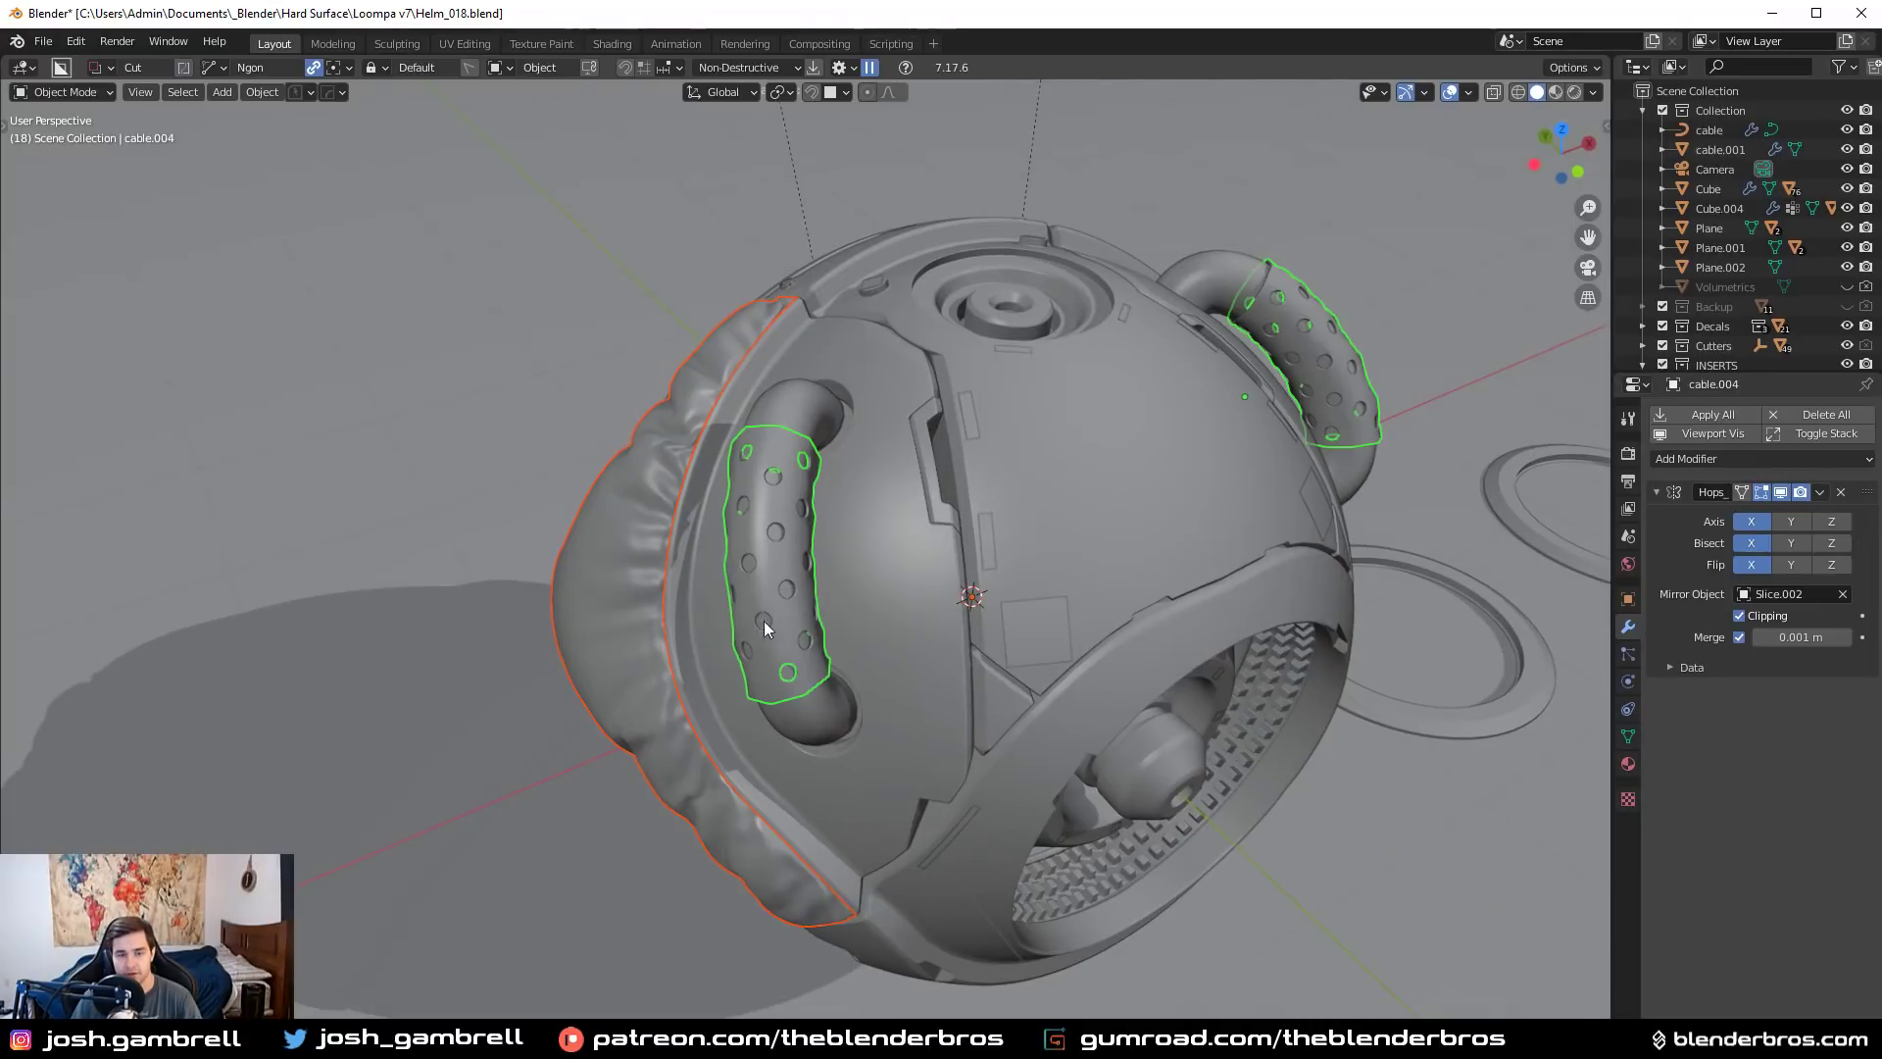
{"action": "key", "text": "ctrl+z"}
{"action": "left_click", "coordinate": [907, 583], "text": "shift"}
{"action": "middle_click_drag", "start_coordinate": [1002, 590], "coordinate": [959, 567]}
{"action": "scroll", "coordinate": [958, 567], "scroll_direction": "down", "scroll_amount": 3}
{"action": "key", "text": "alt+x"}
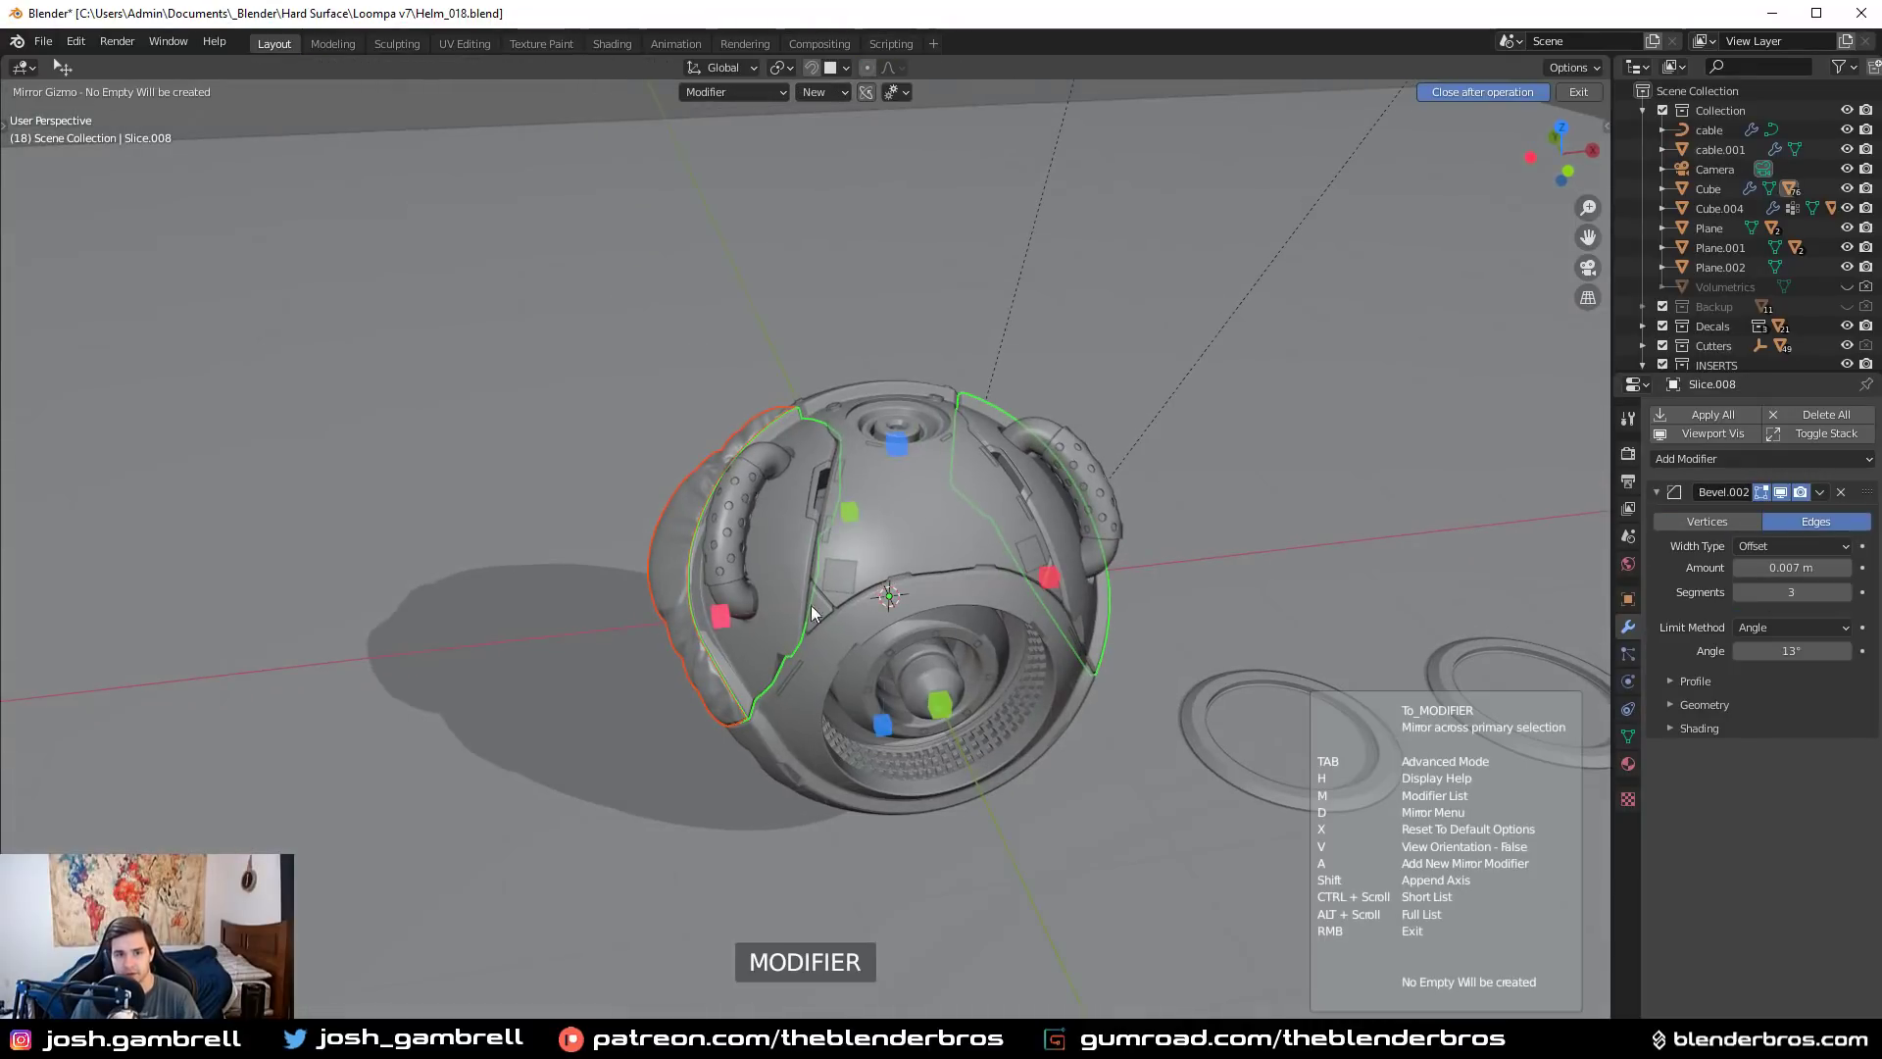
{"action": "left_click", "coordinate": [722, 614]}
{"action": "key", "text": "alt+a"}
With the cloth plate selected, switch the viewport to rendered shading and examine the padding's wrinkles from several angles
{"action": "middle_click_drag", "start_coordinate": [1068, 604], "coordinate": [1145, 565]}
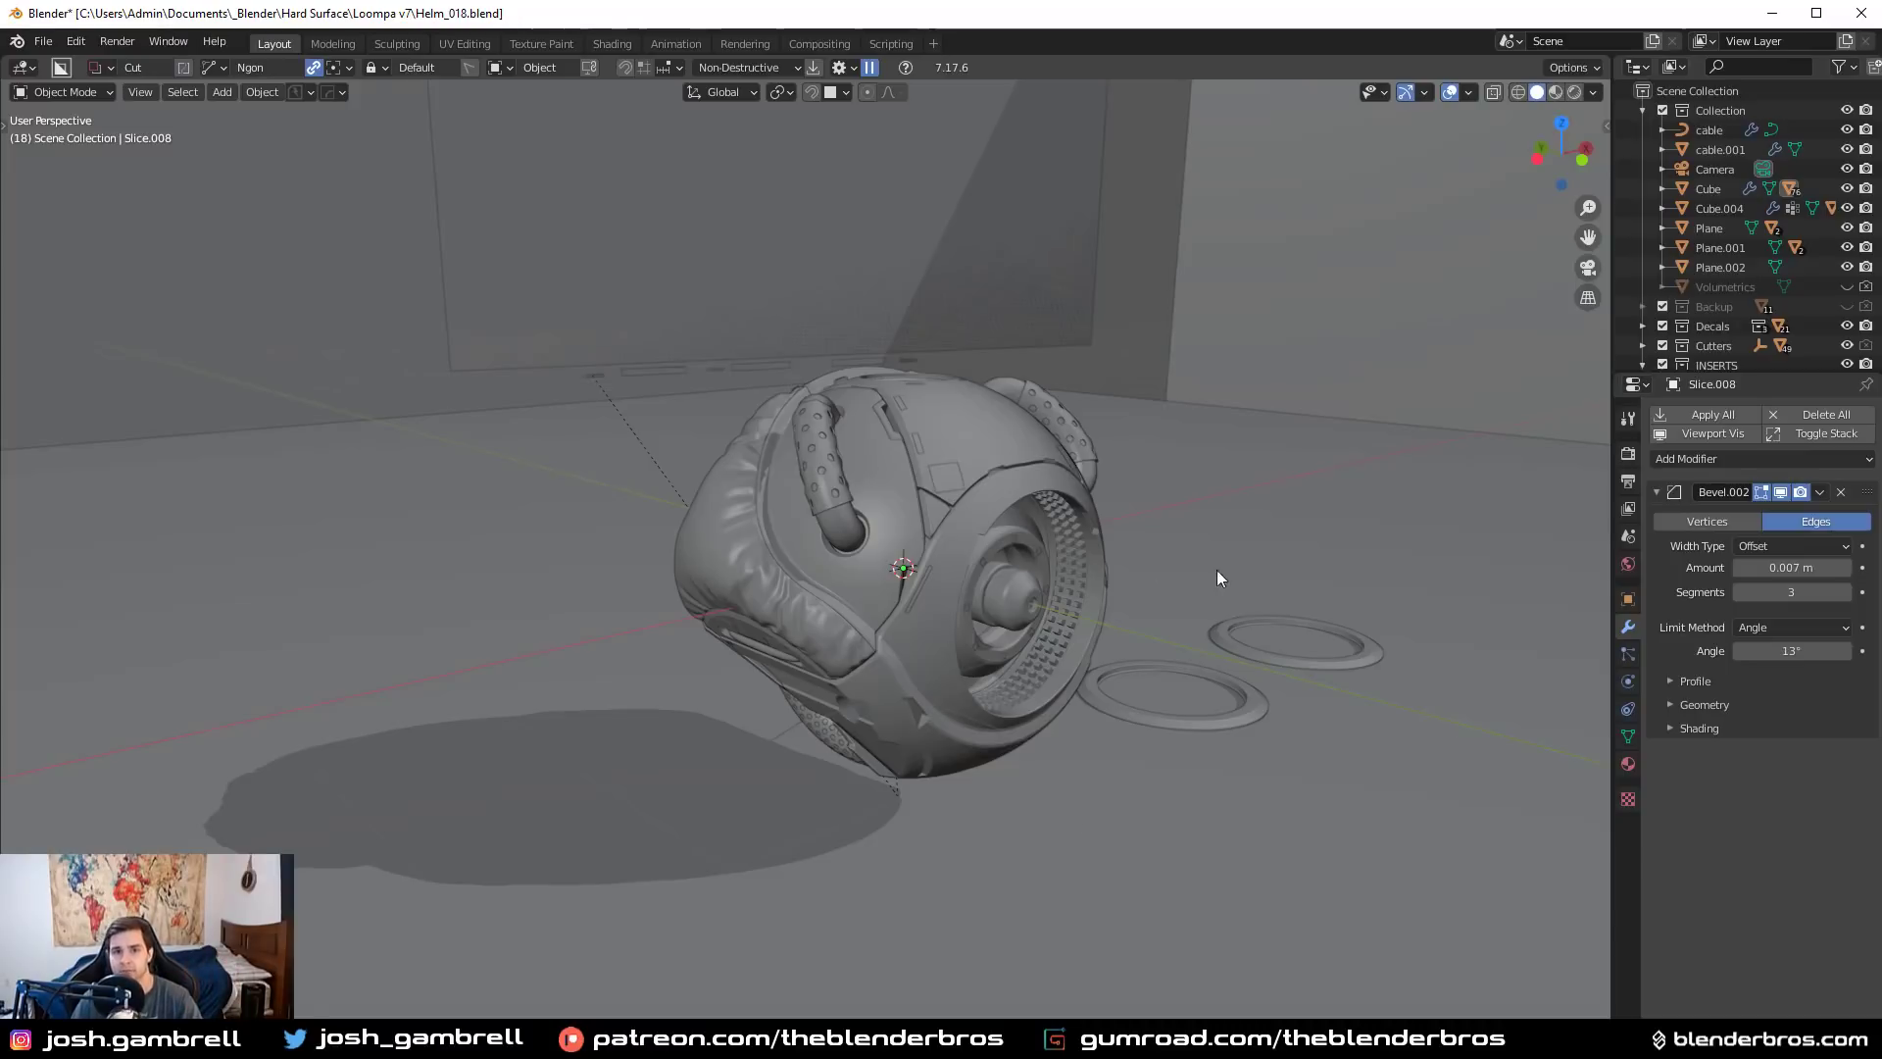
{"action": "scroll", "coordinate": [1216, 568], "scroll_direction": "up", "scroll_amount": 4}
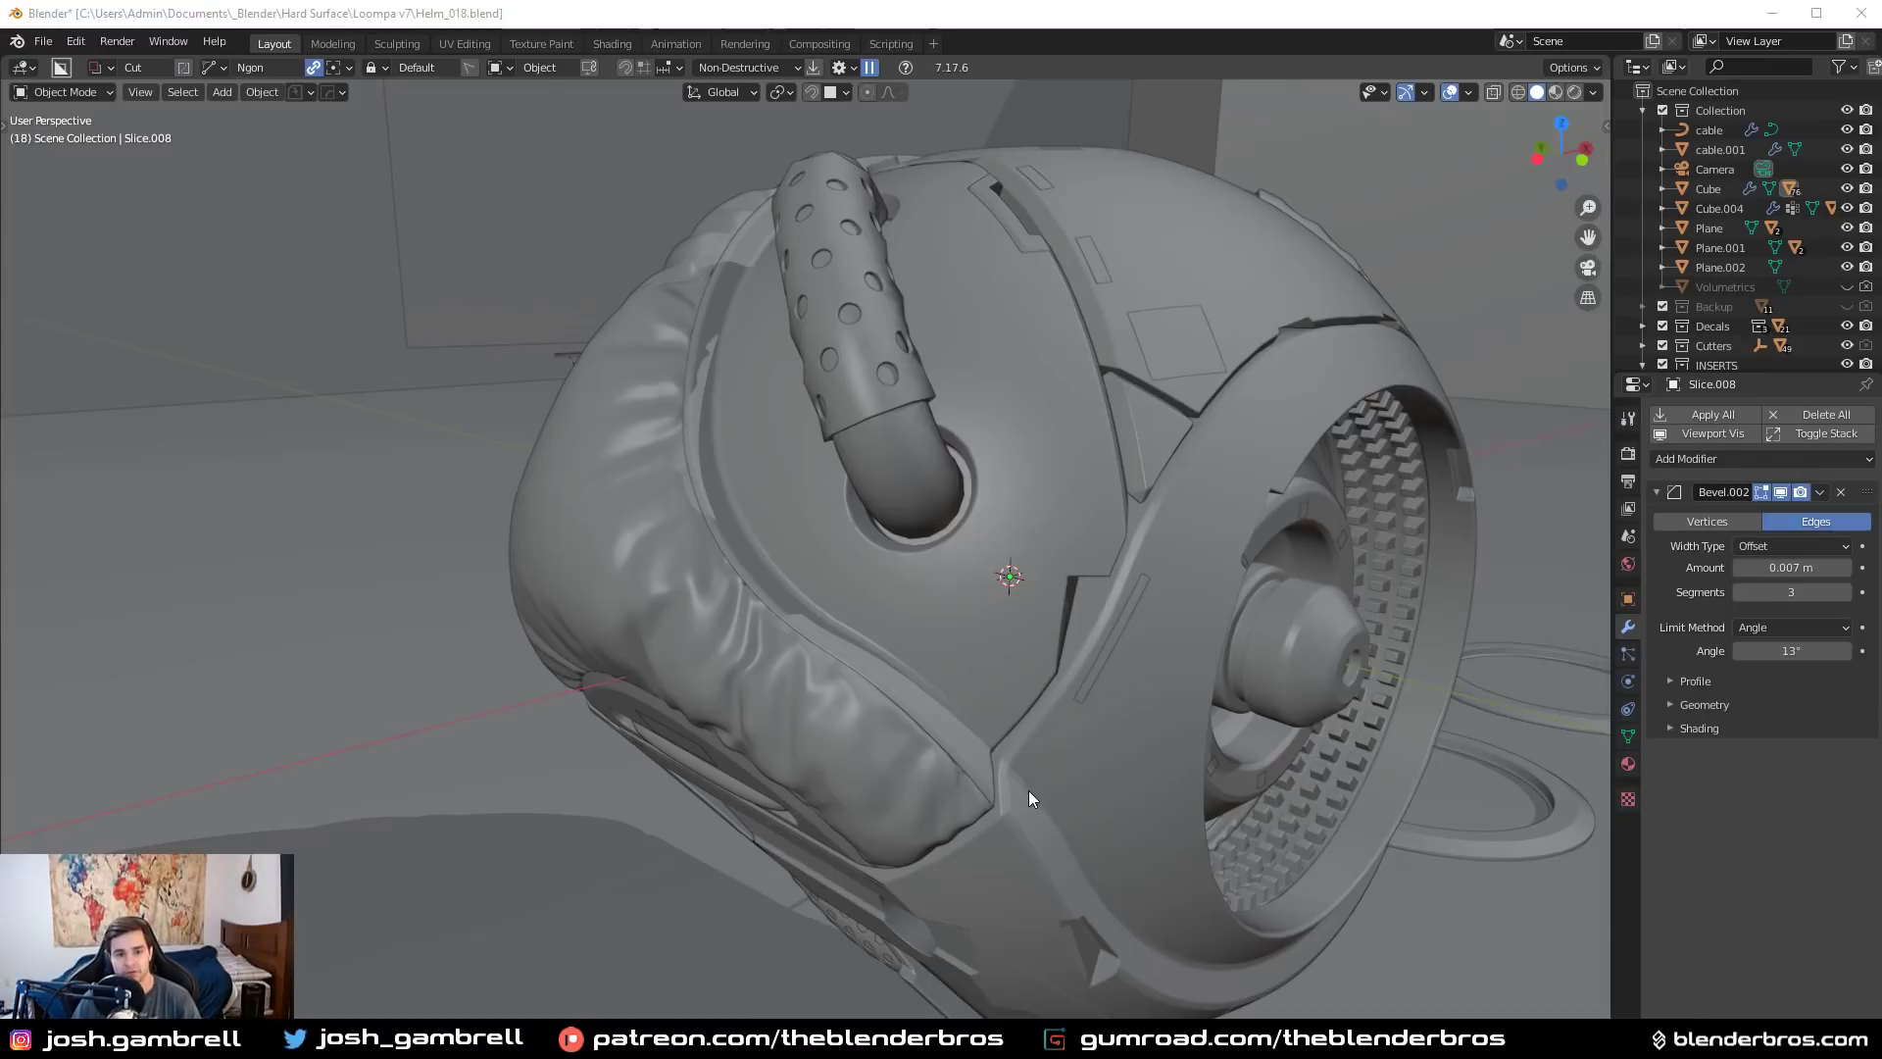
{"action": "middle_click_drag", "start_coordinate": [886, 722], "coordinate": [923, 649]}
{"action": "left_click", "coordinate": [965, 654]}
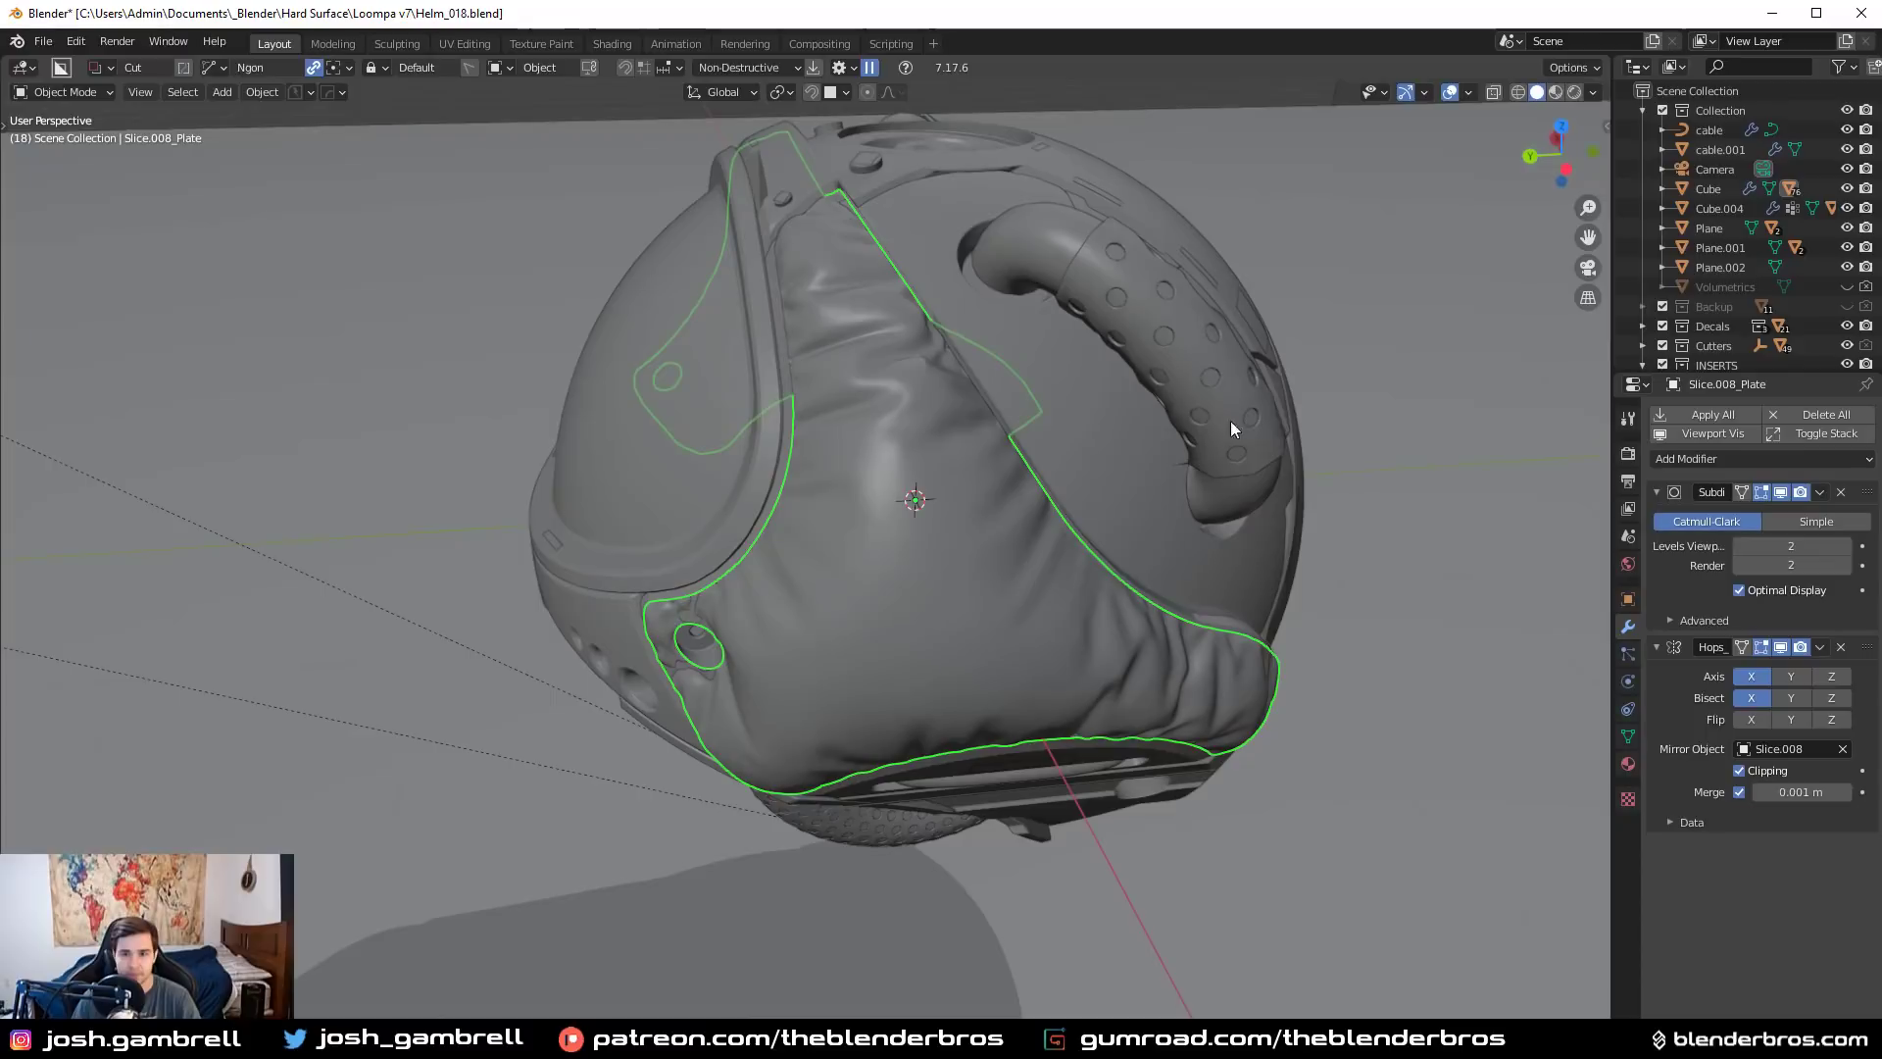
{"action": "left_click", "coordinate": [1574, 92]}
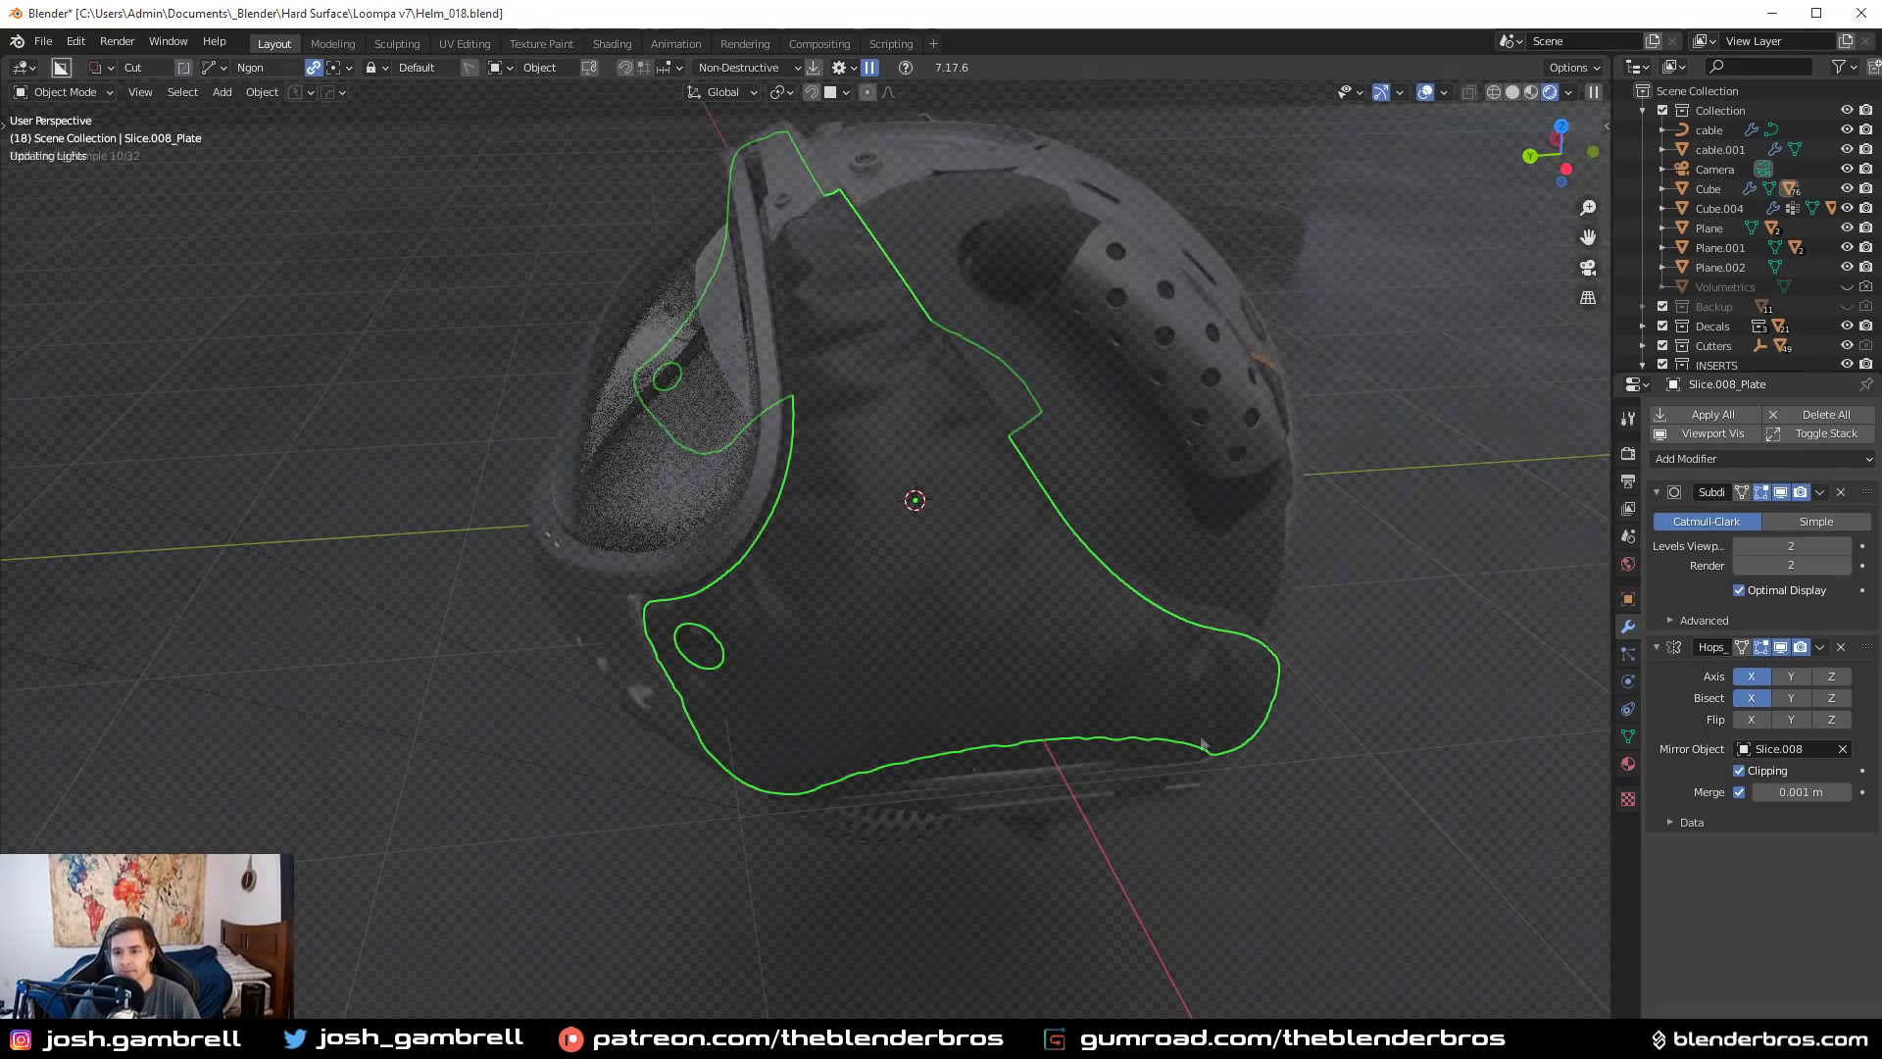
{"action": "middle_click_drag", "start_coordinate": [1155, 694], "coordinate": [1133, 686]}
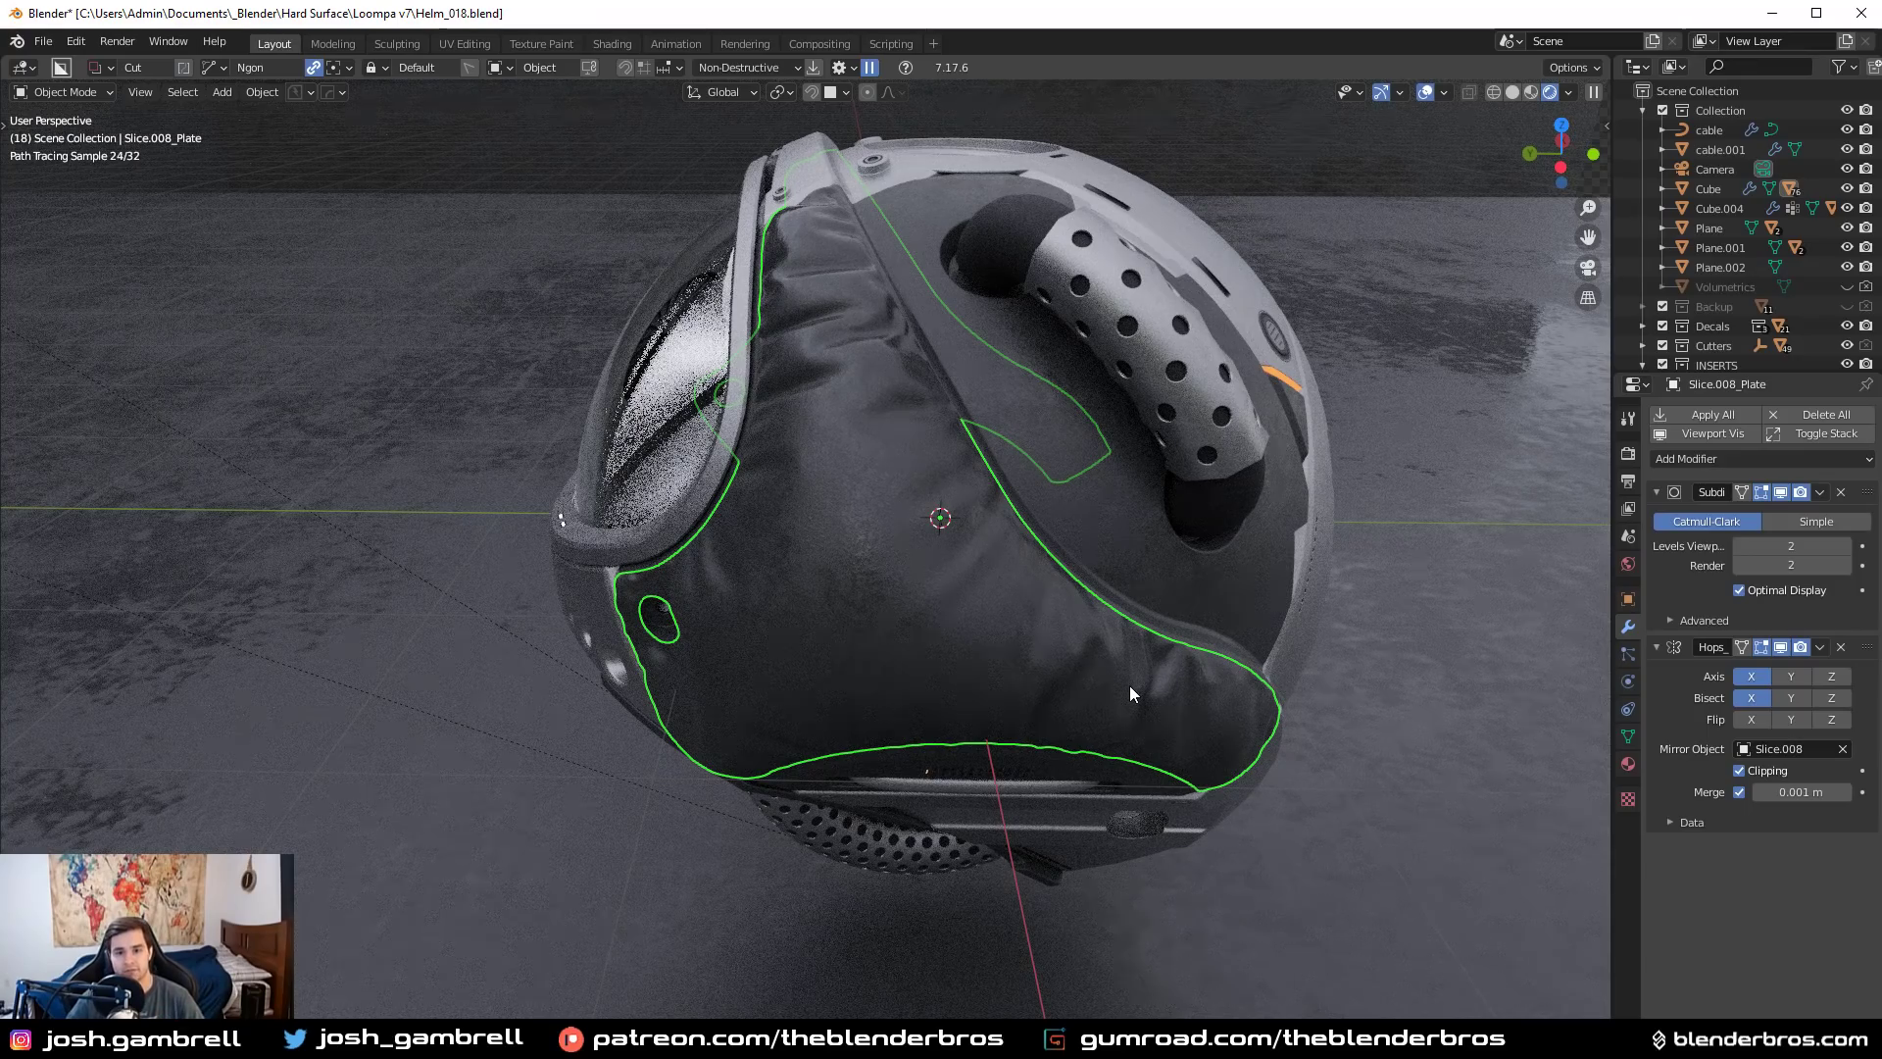
{"action": "middle_click_drag", "start_coordinate": [1126, 668], "coordinate": [1045, 632]}
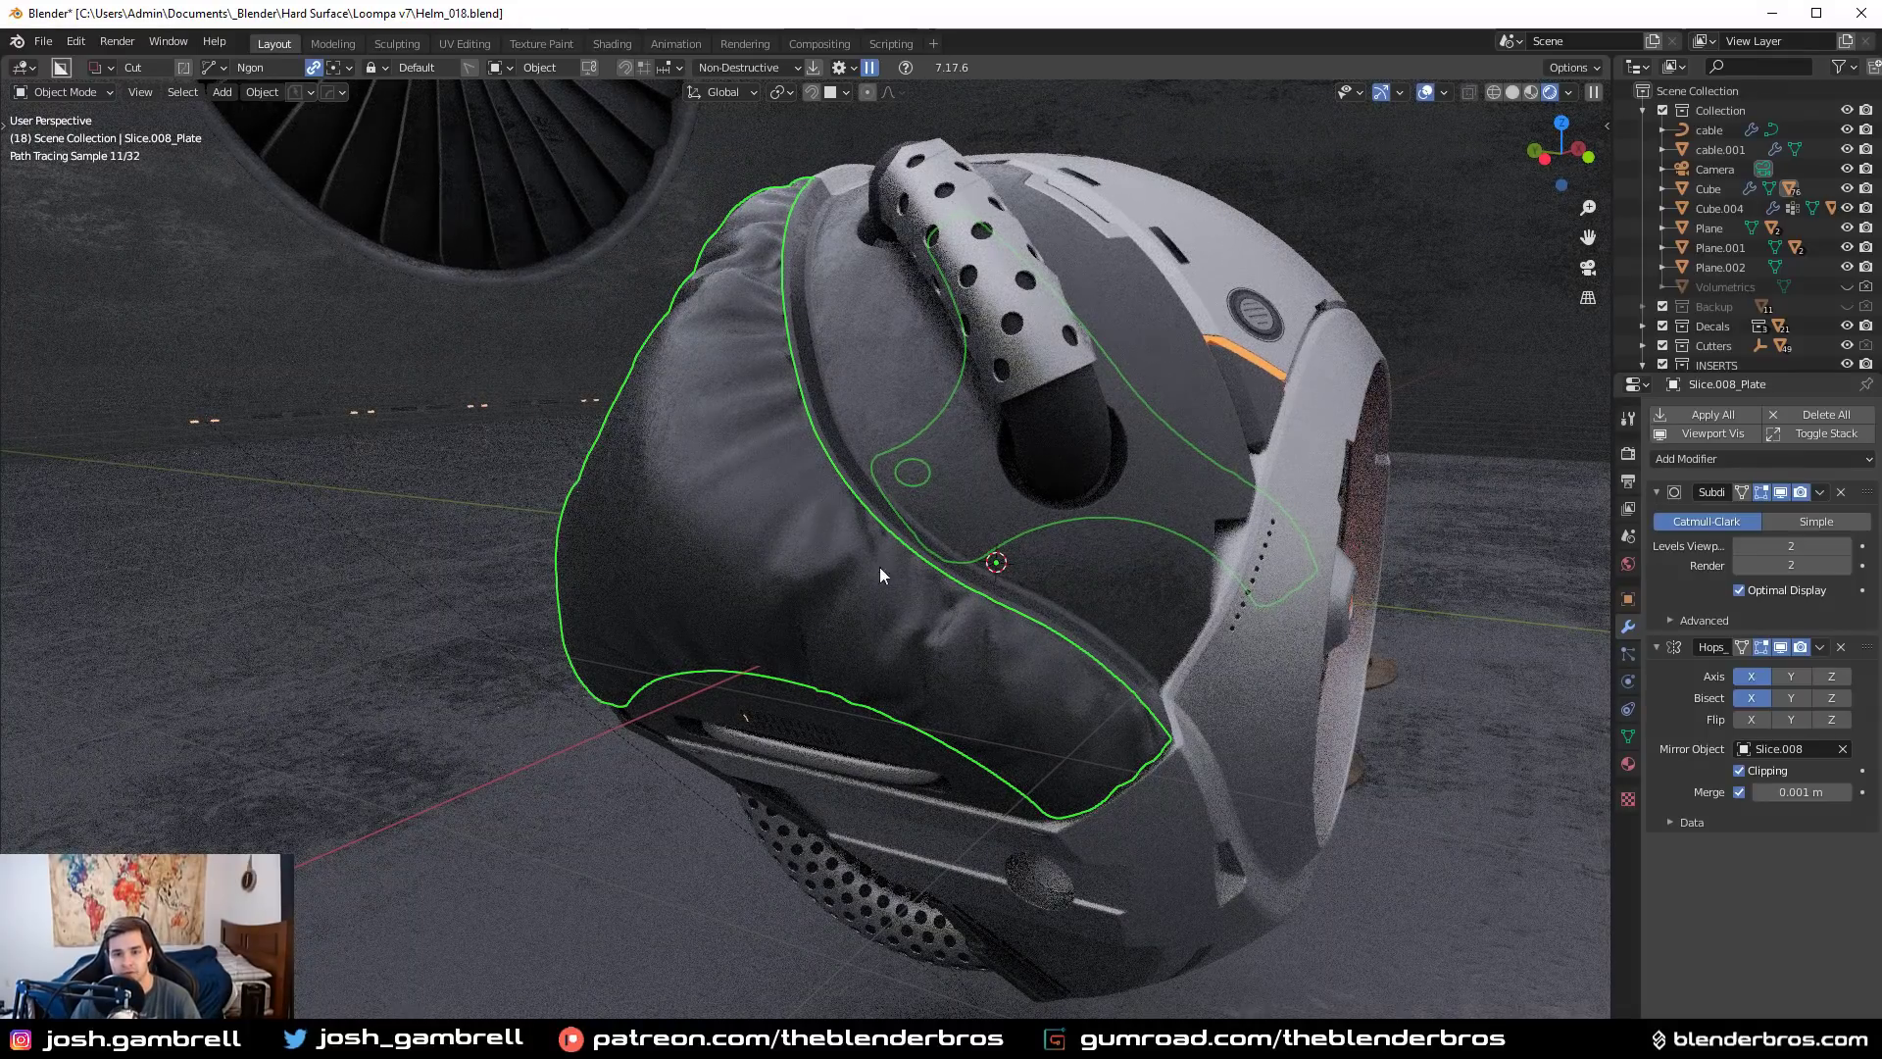
{"action": "middle_click_drag", "start_coordinate": [949, 632], "coordinate": [1023, 626]}
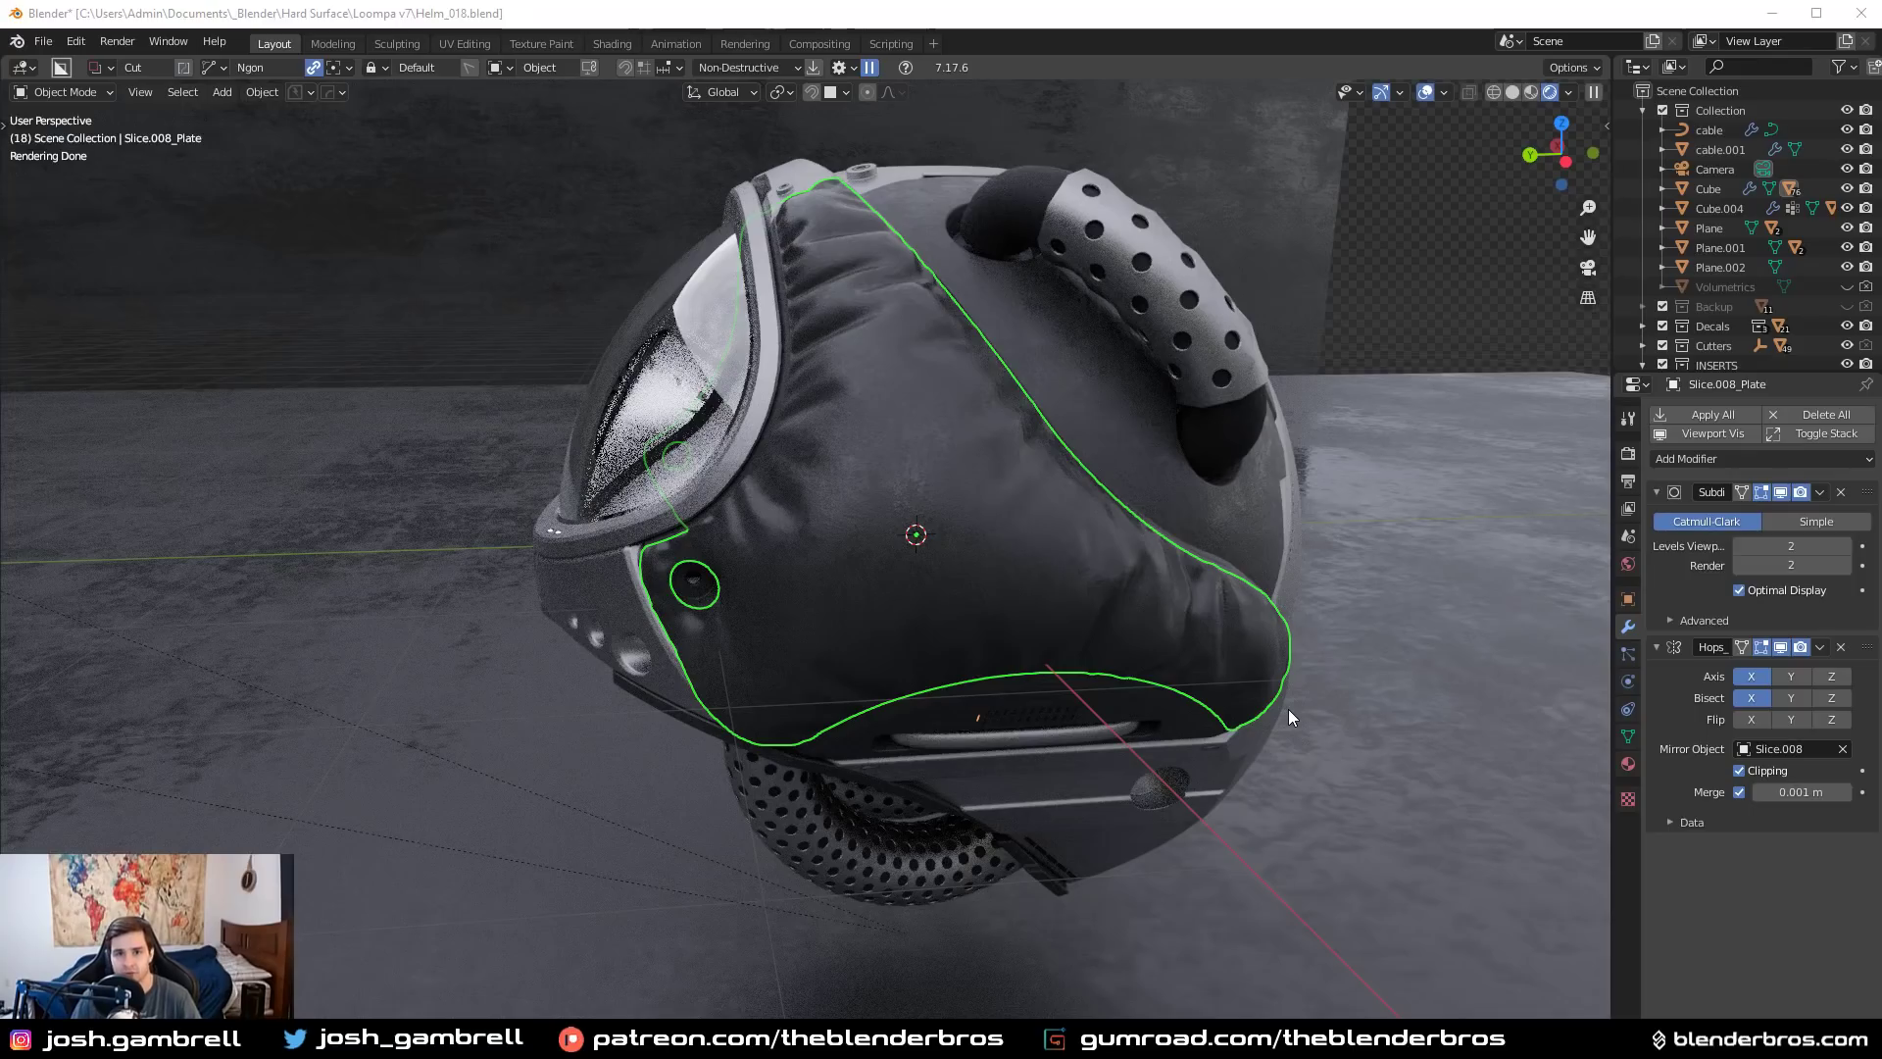
{"action": "middle_click_drag", "start_coordinate": [1286, 708], "coordinate": [1161, 696]}
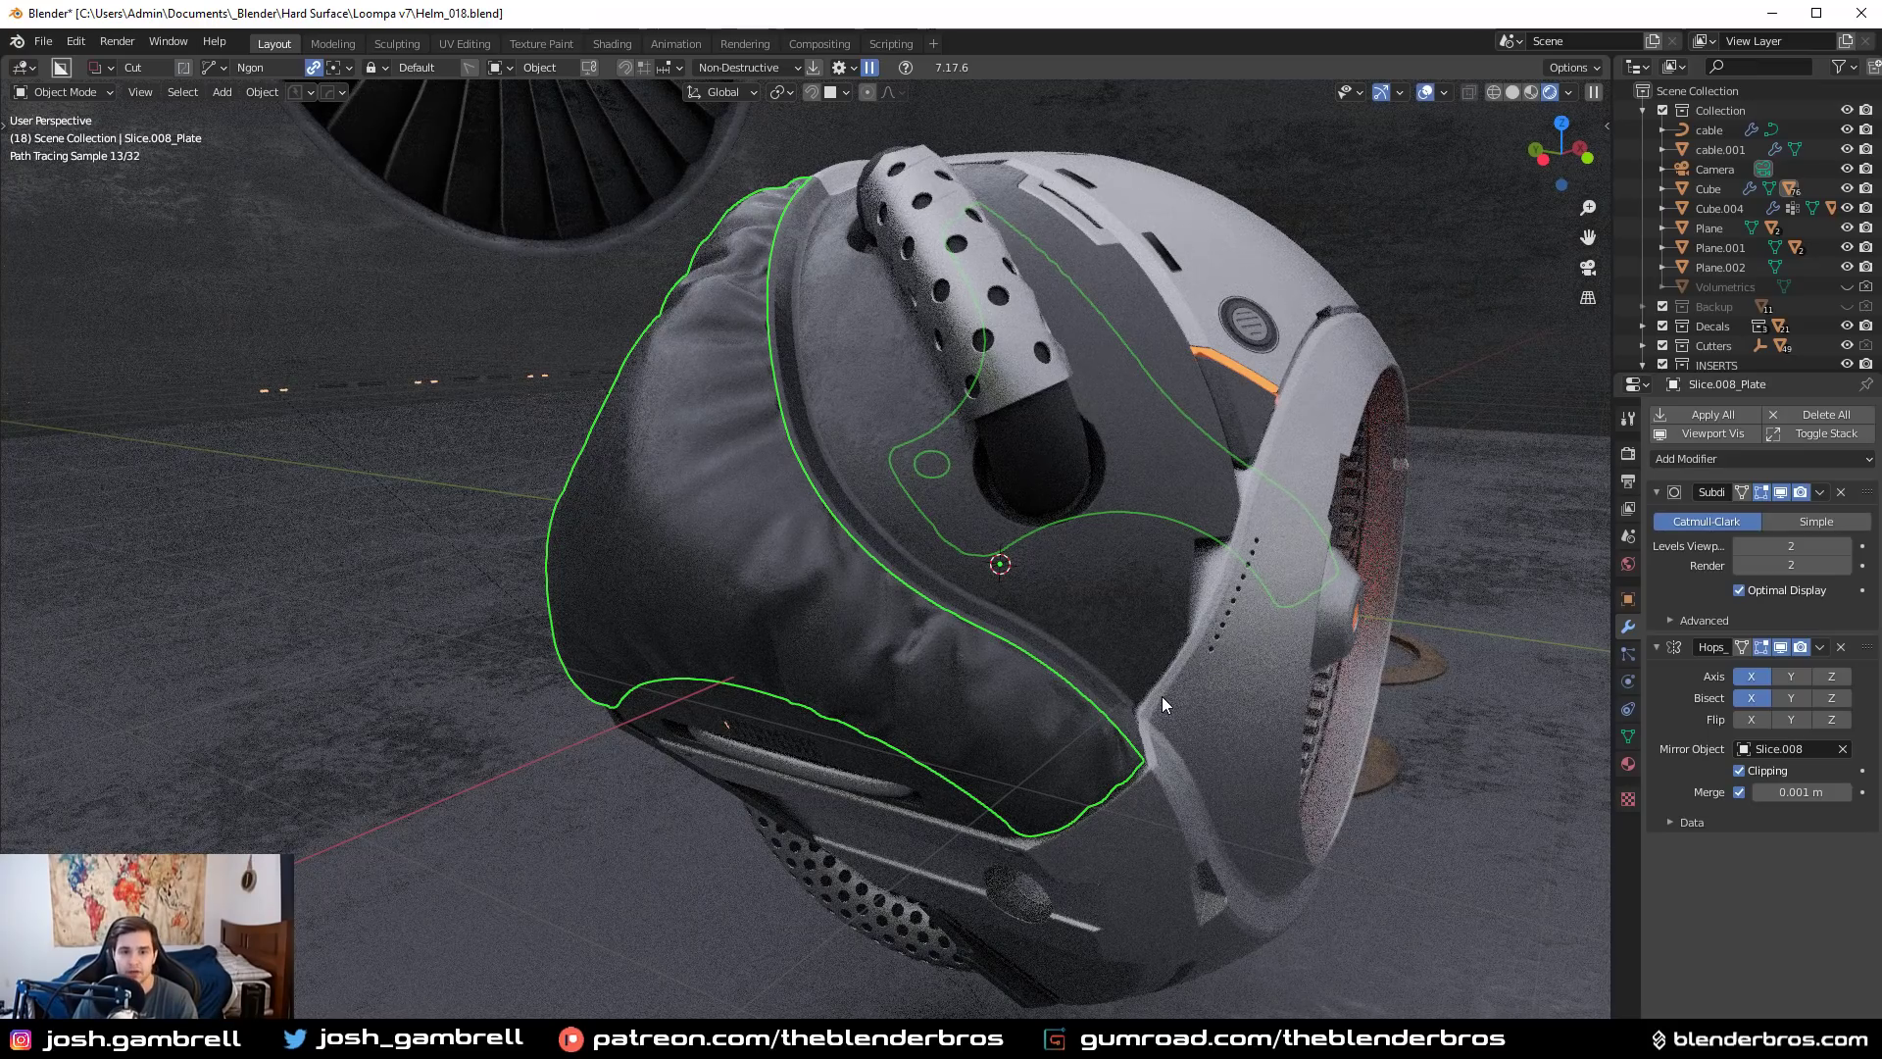
{"action": "middle_click_drag", "start_coordinate": [991, 691], "coordinate": [1119, 686]}
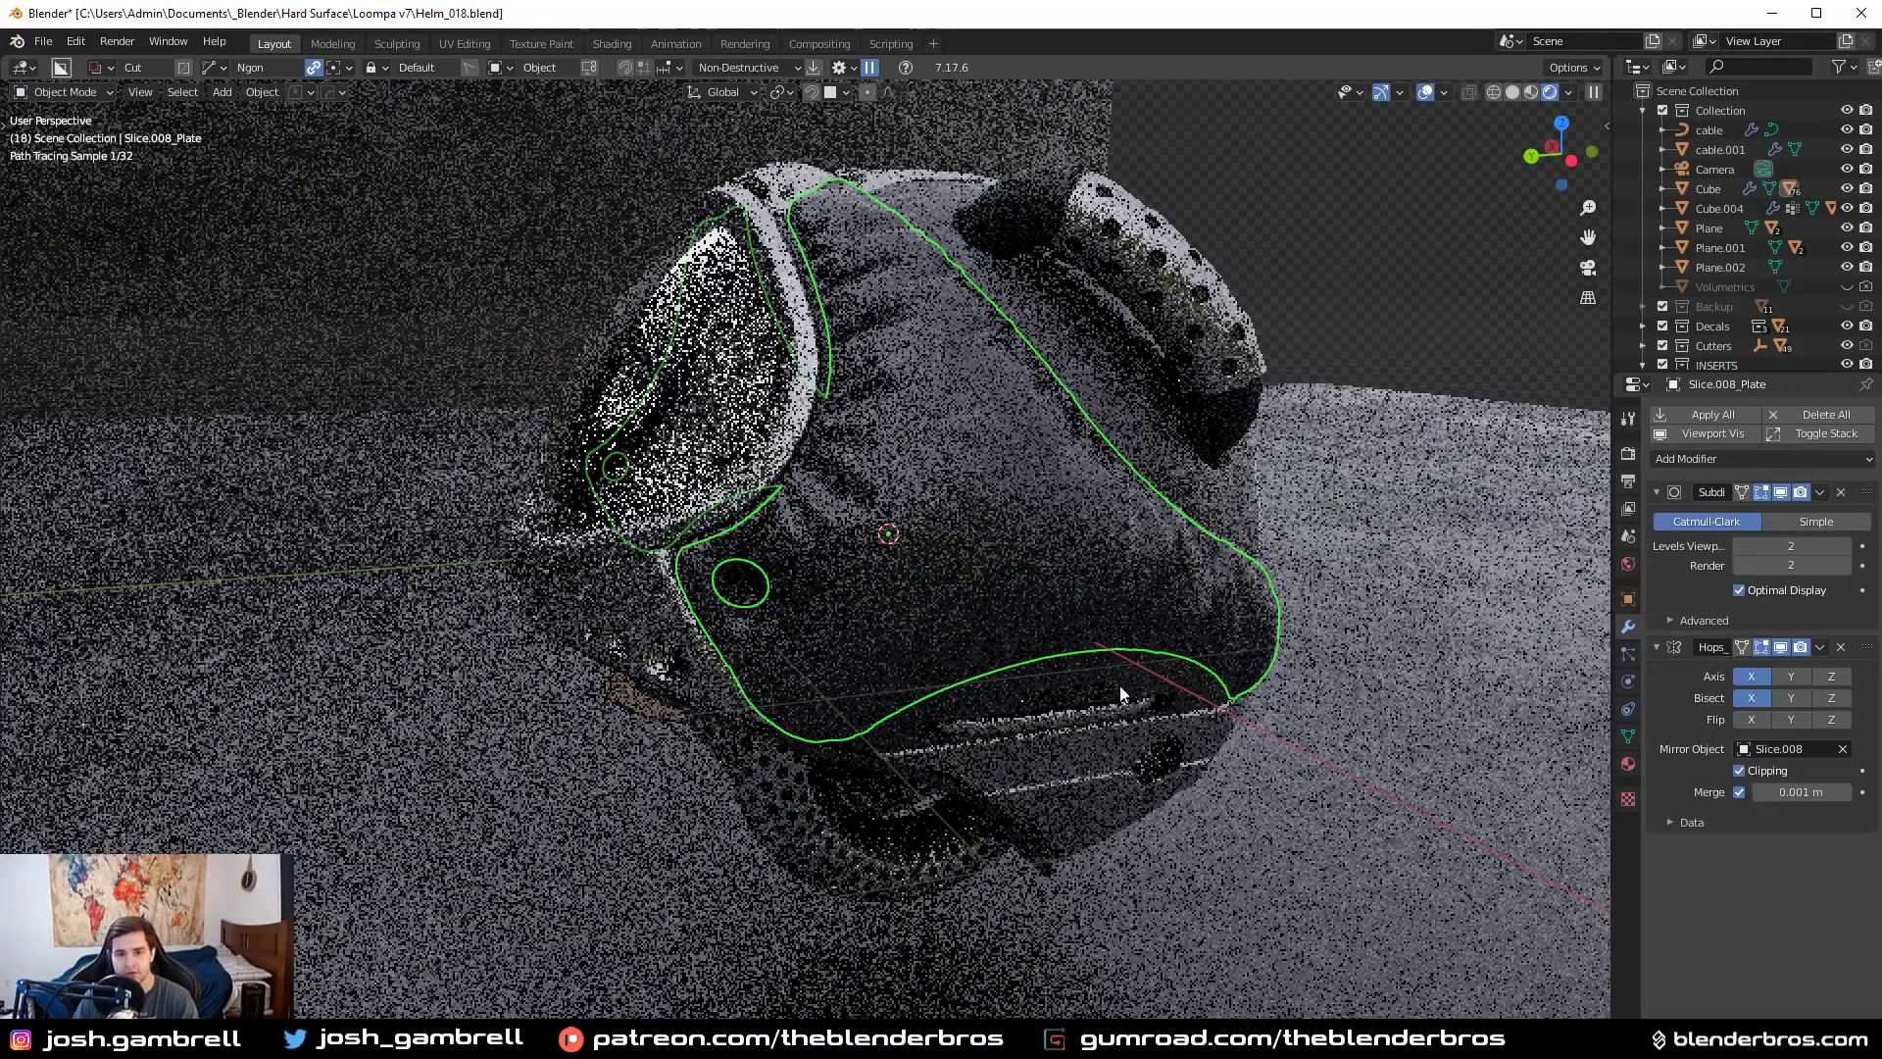